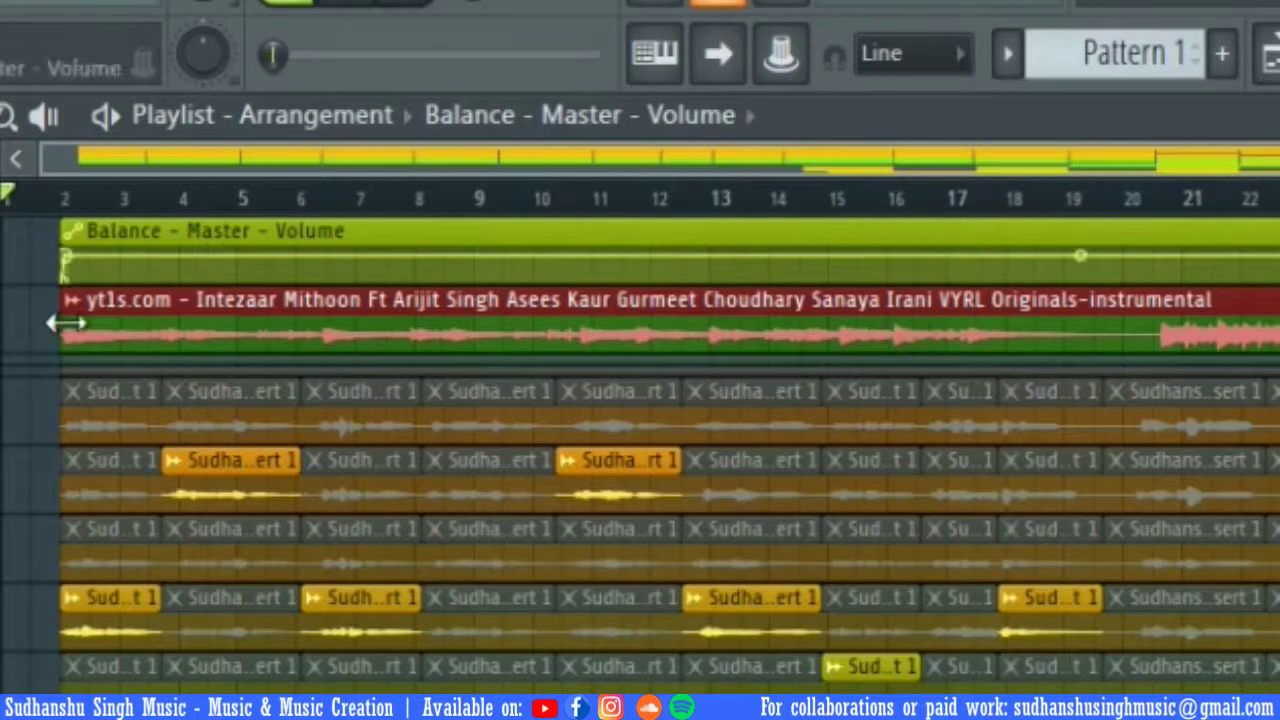
Step: Solo the instrumental track, audition it around bar 20, stop playback, and bring the other tracks back in
click(30, 336)
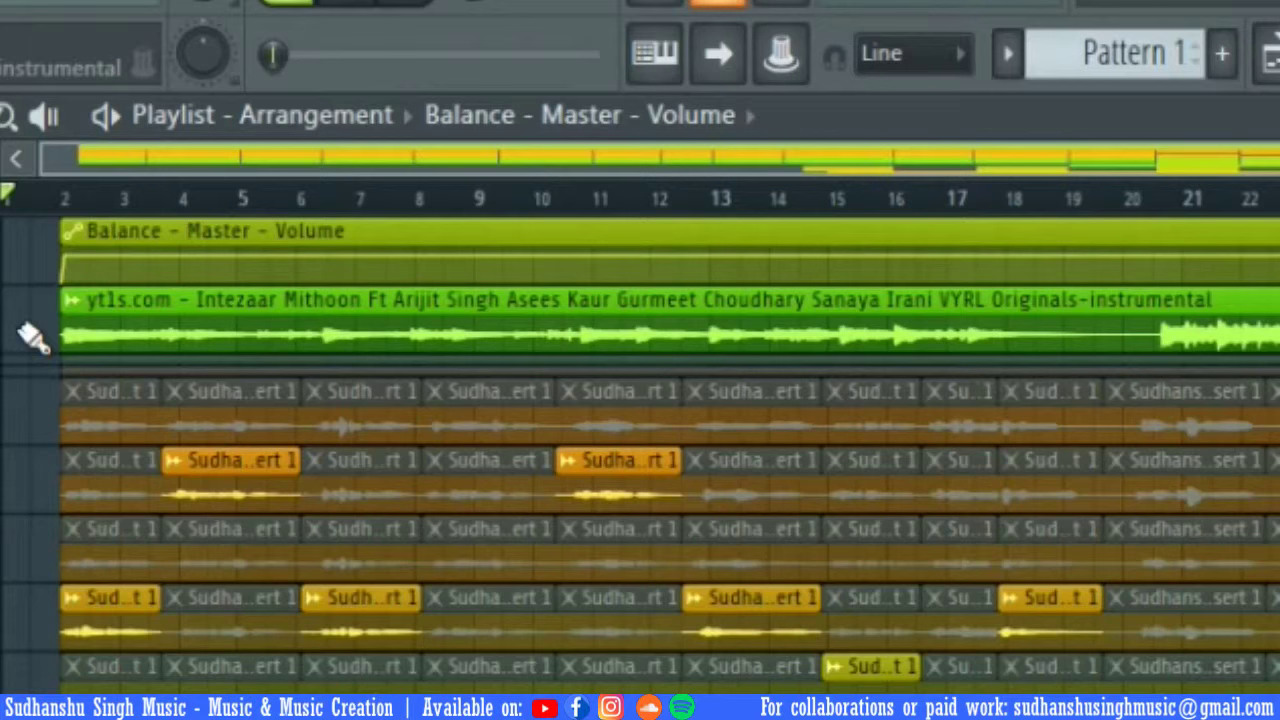
click(1165, 198)
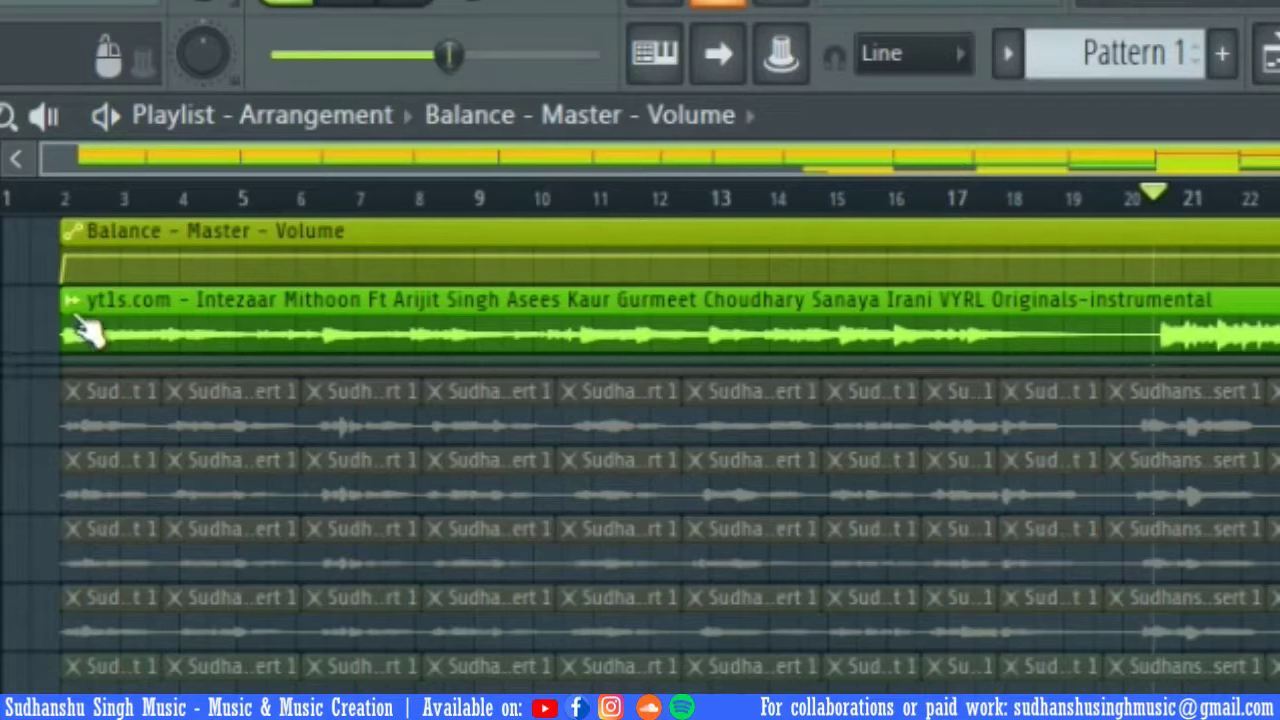
key(space)
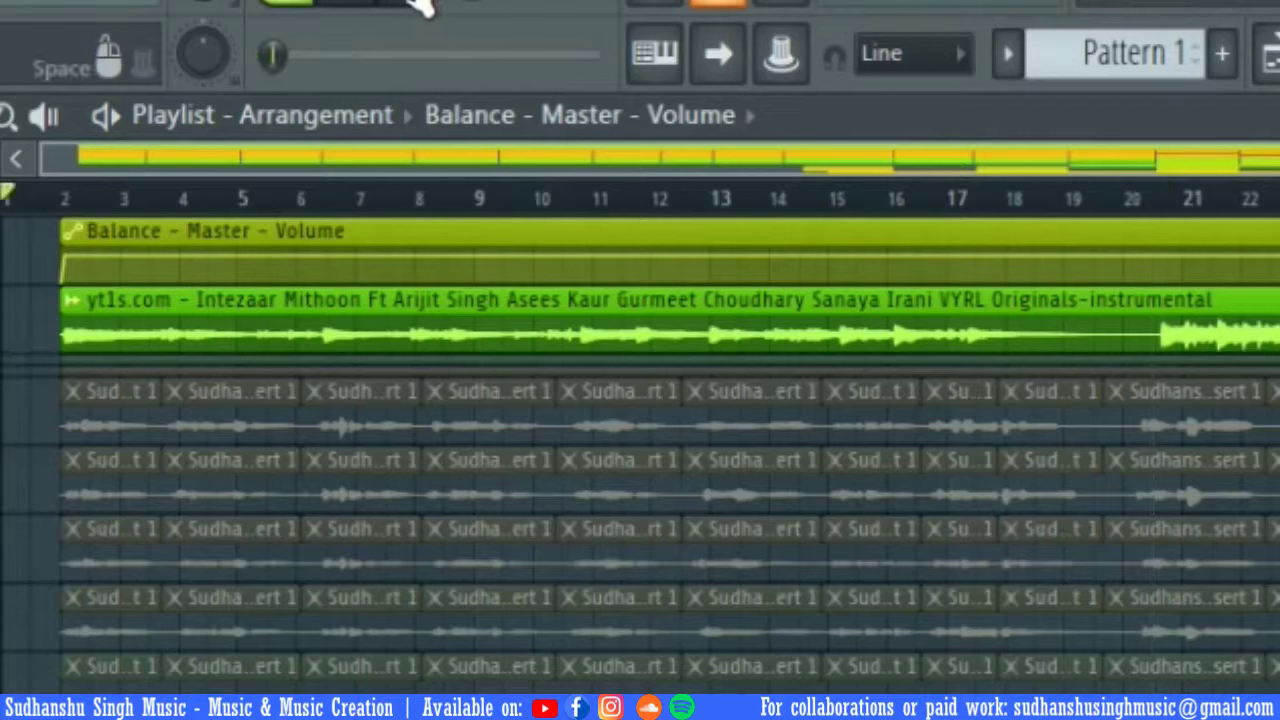
right_click(2, 348)
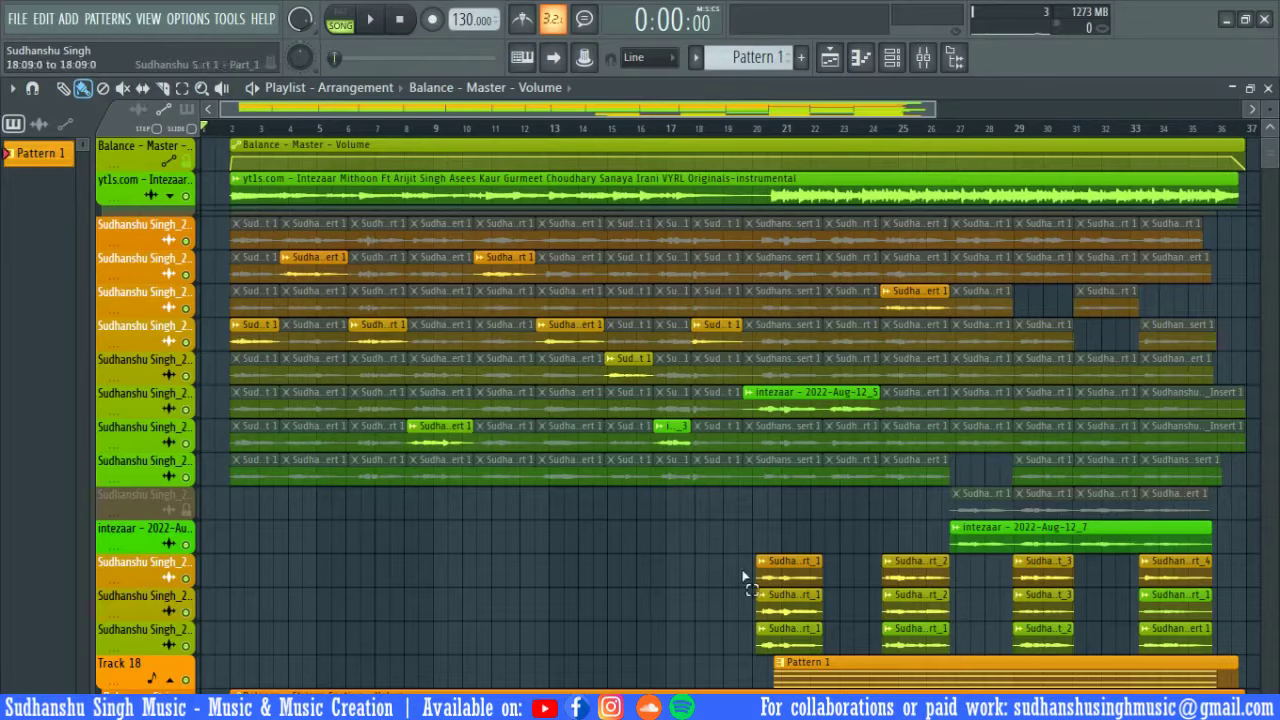
drag(710, 557, 840, 619)
drag(1240, 652, 1240, 660)
click(571, 573)
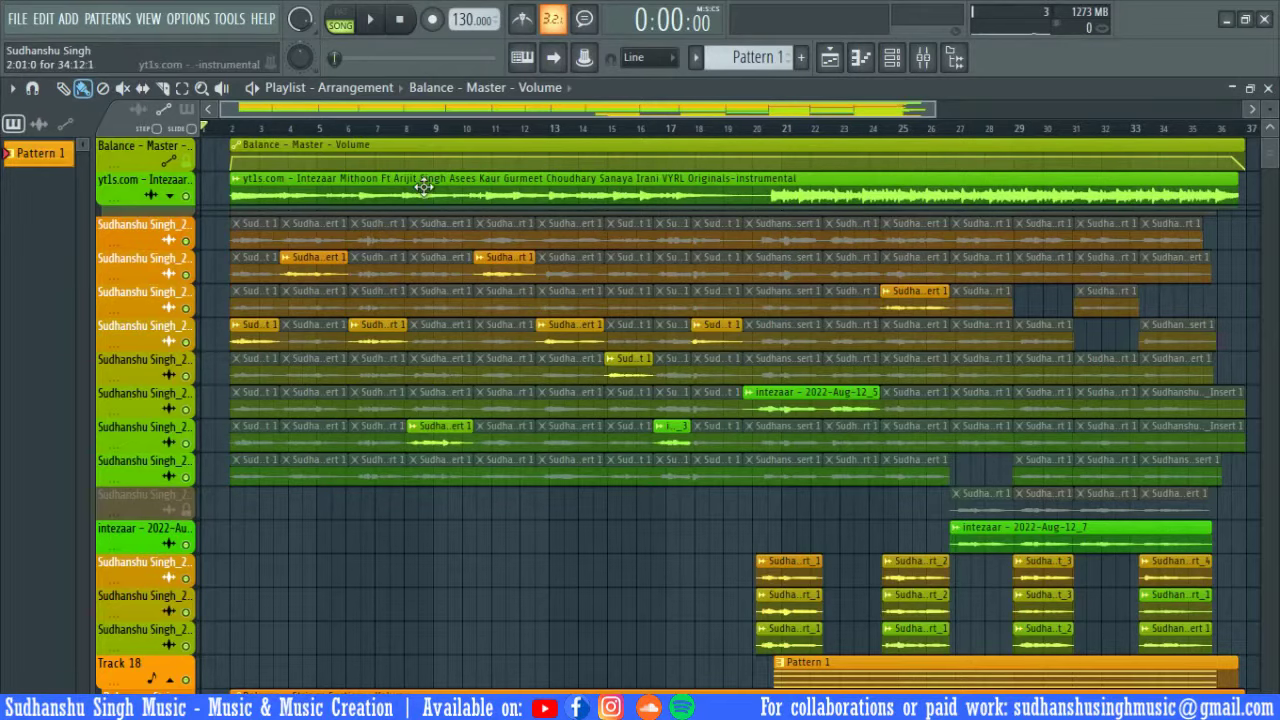
Step: Solo the instrumental track and play it while checking the level of its mixer track 4
key(space)
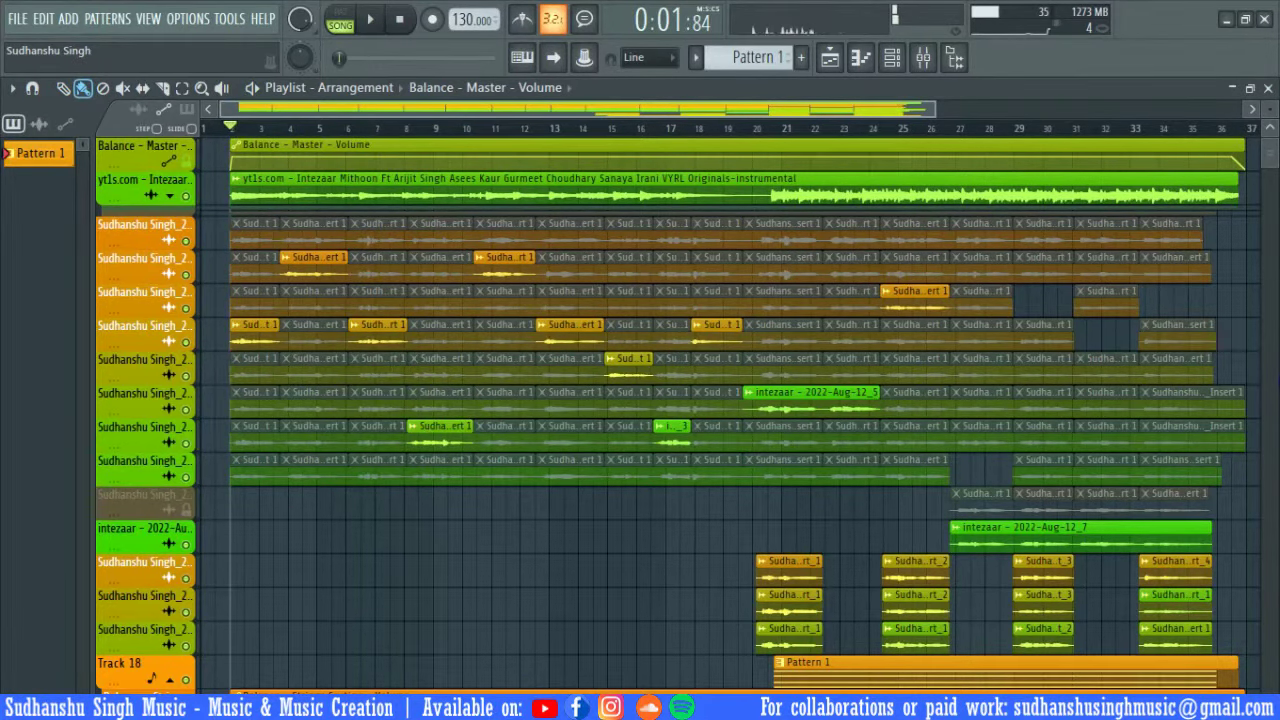
right_click(198, 200)
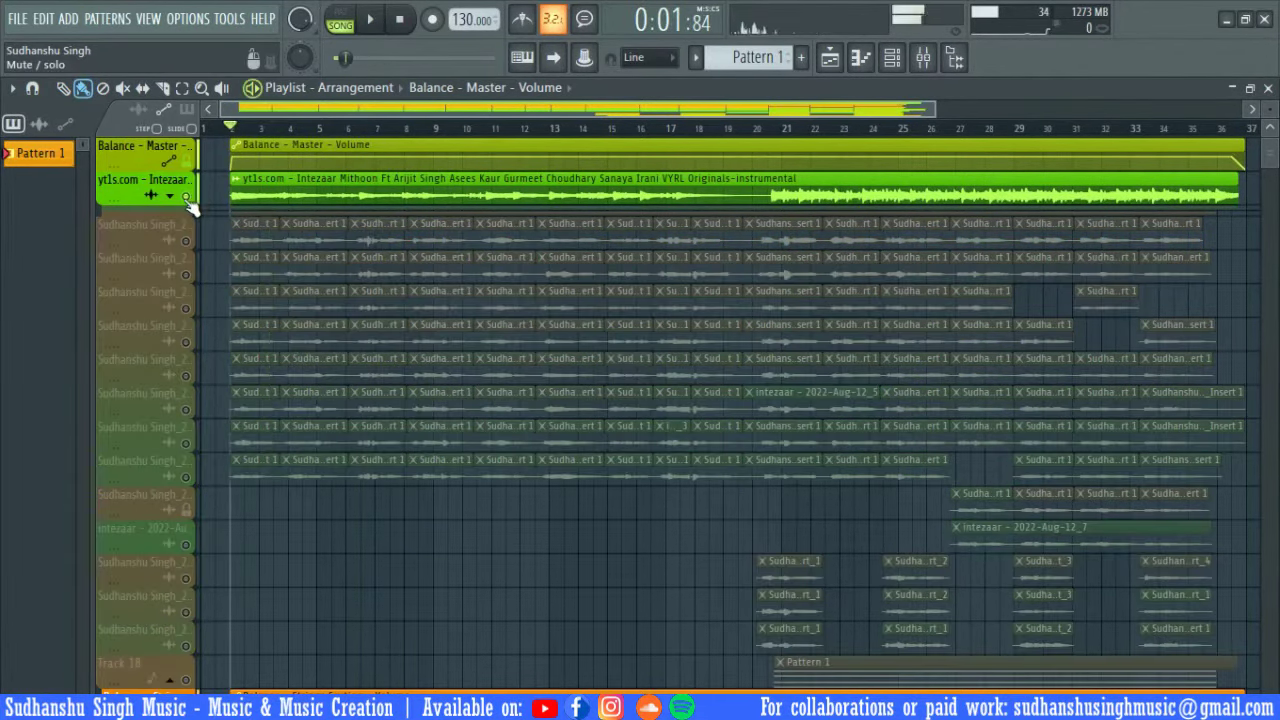
click(926, 58)
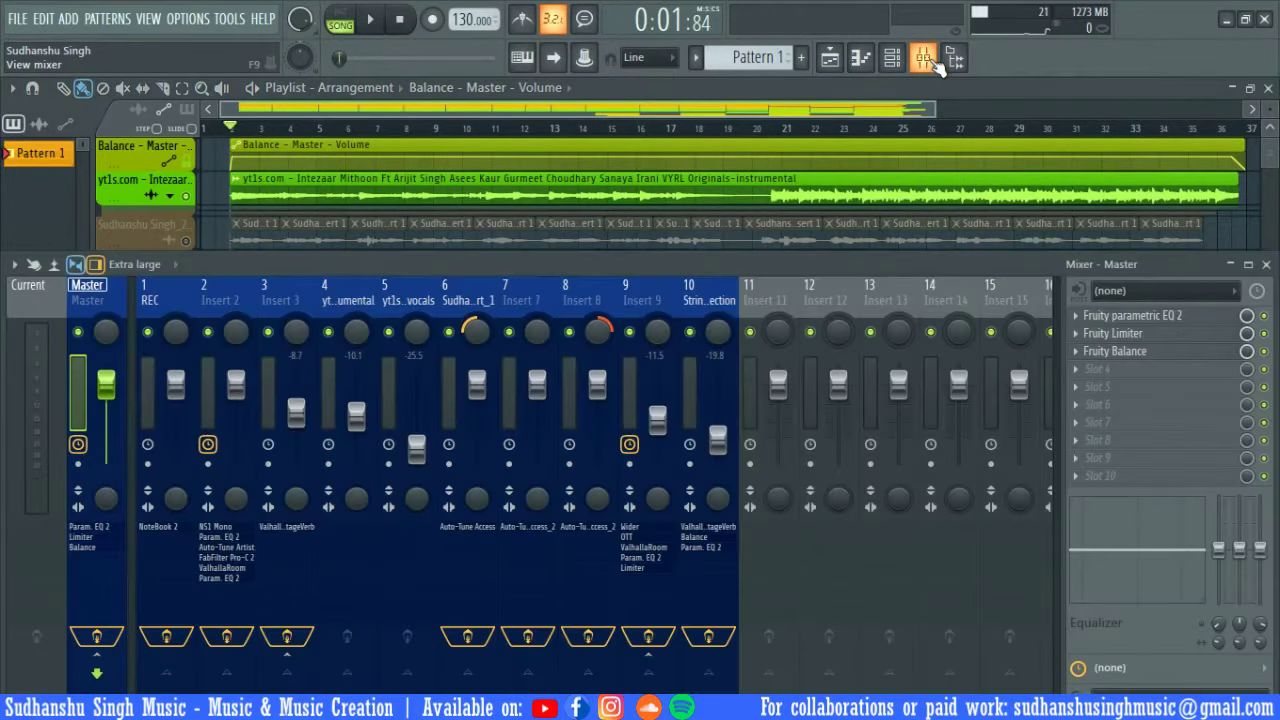
key(space)
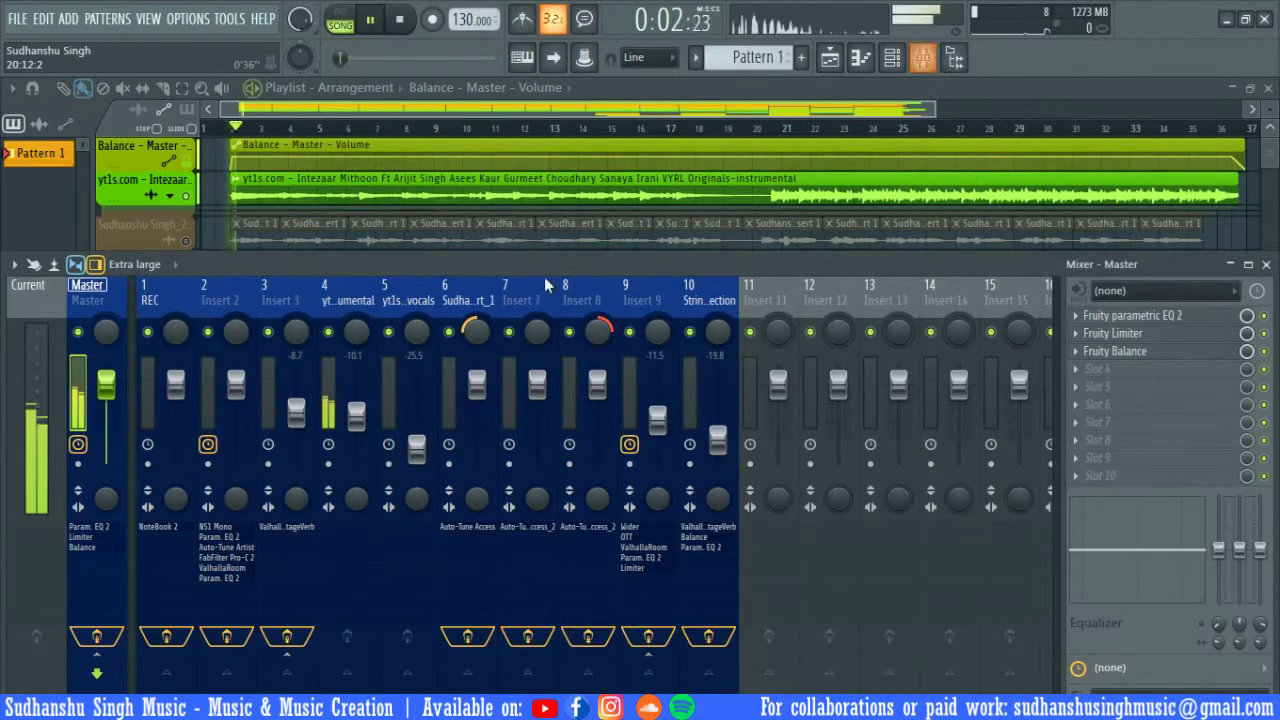
click(365, 284)
key(space)
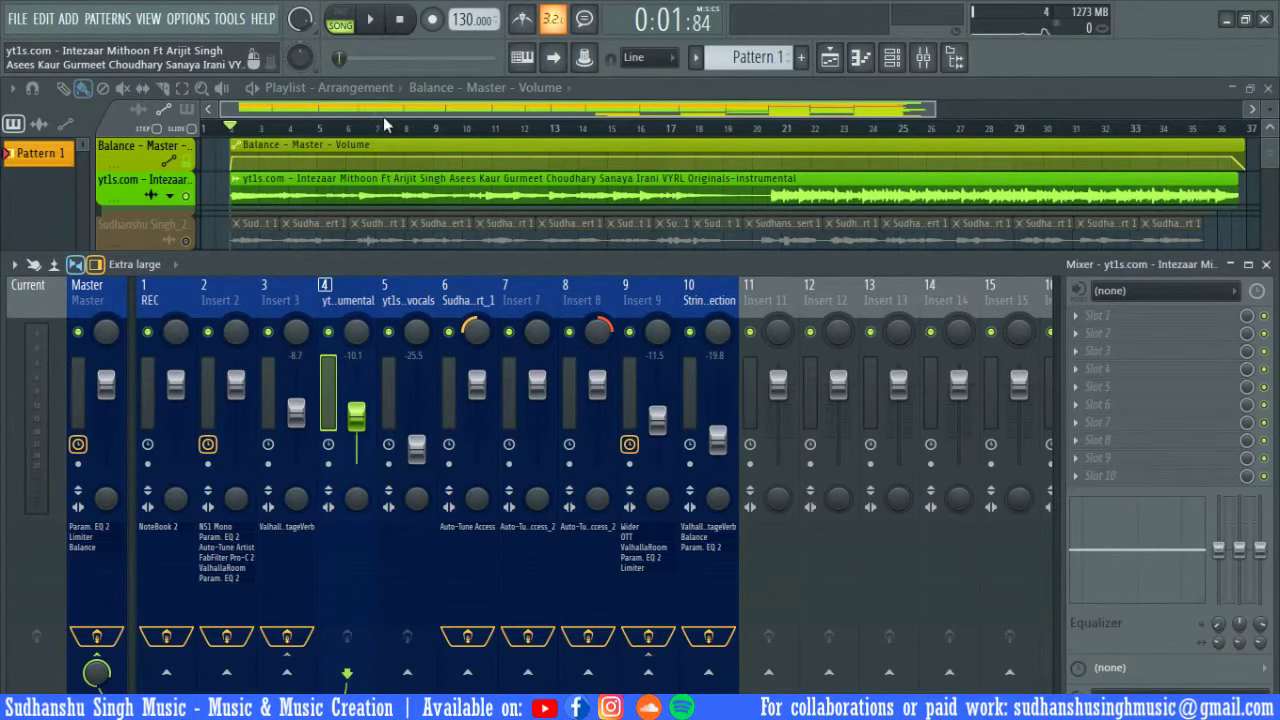
key(F9)
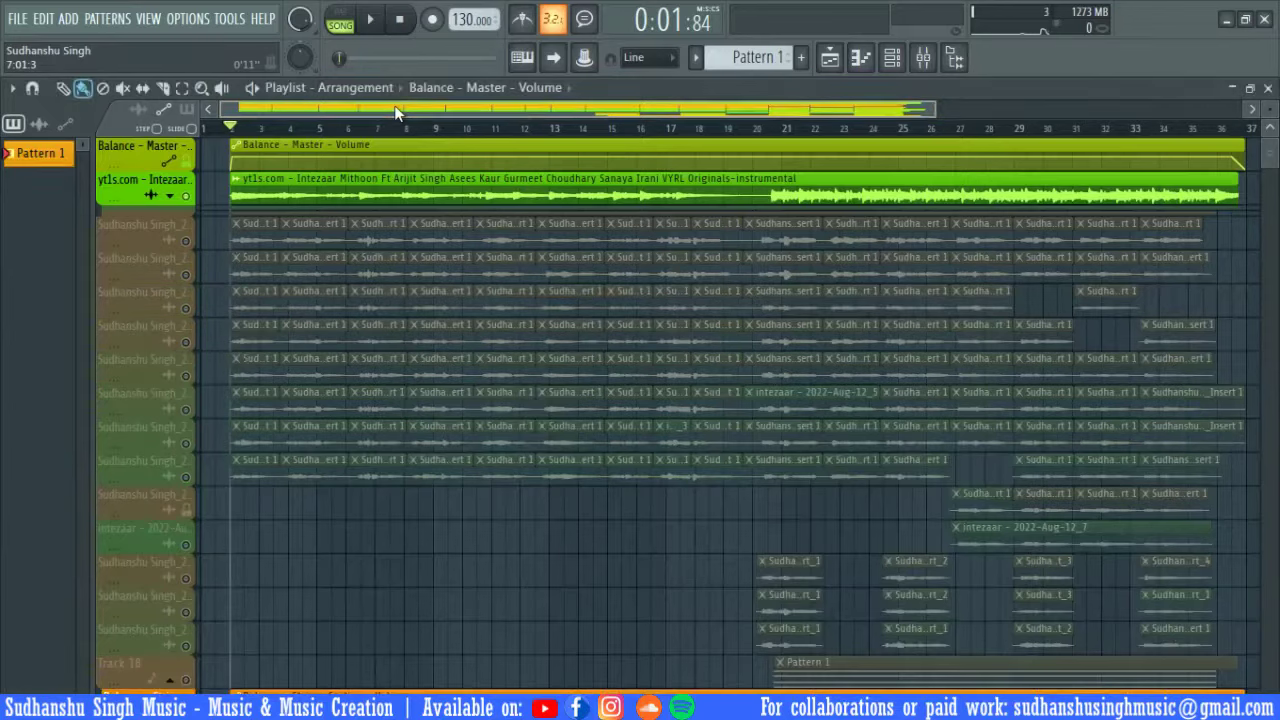
Step: Unsolo all playlist tracks, mute the instrumental track, and play the vocals on their own
right_click(186, 196)
click(186, 196)
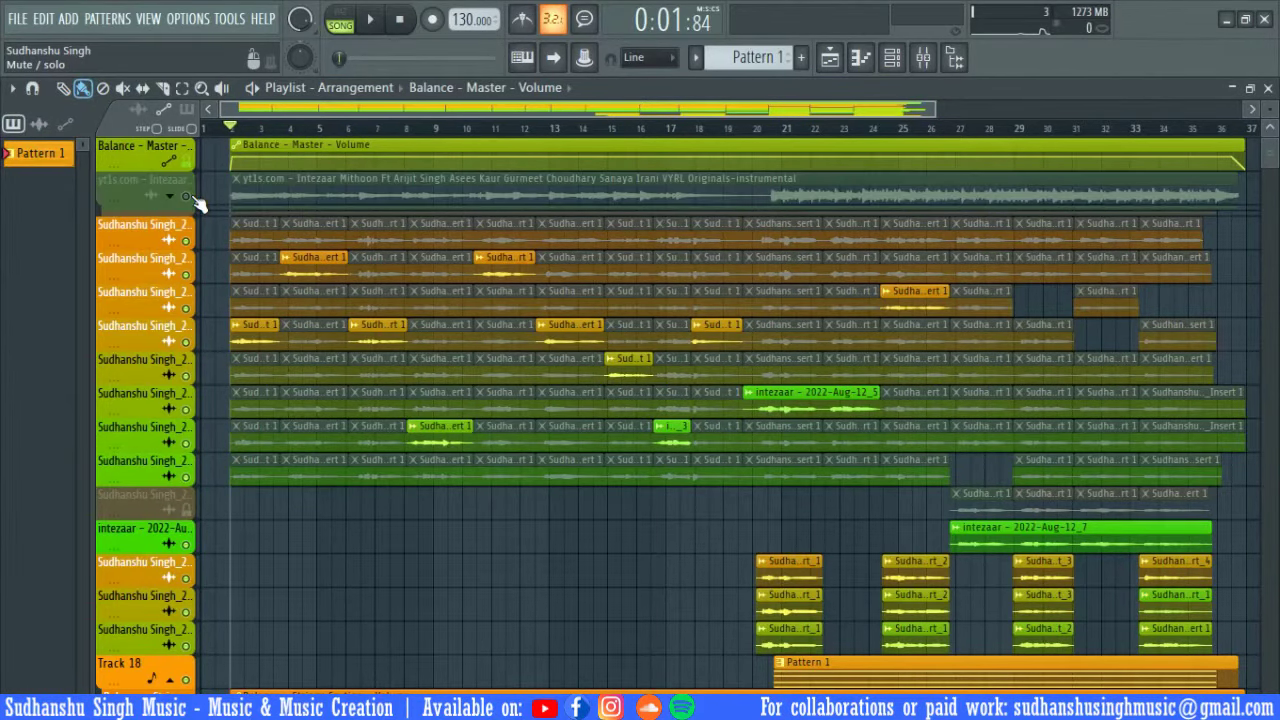
key(space)
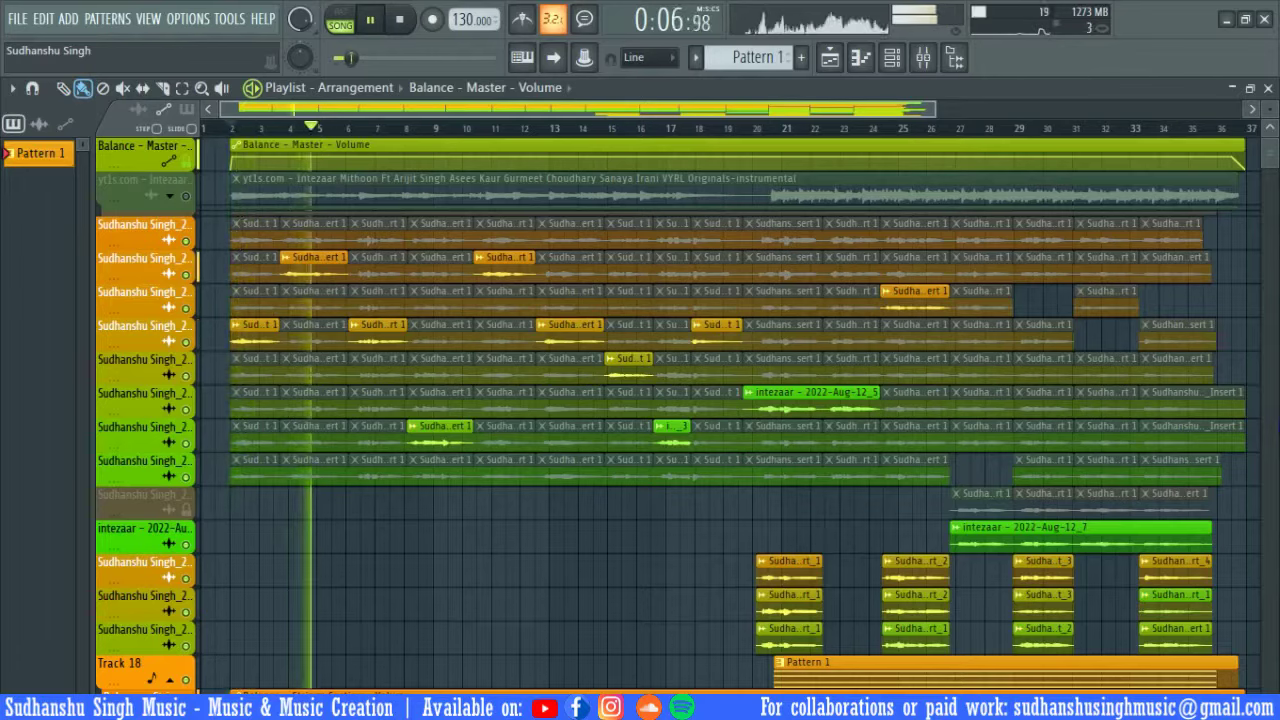
key(space)
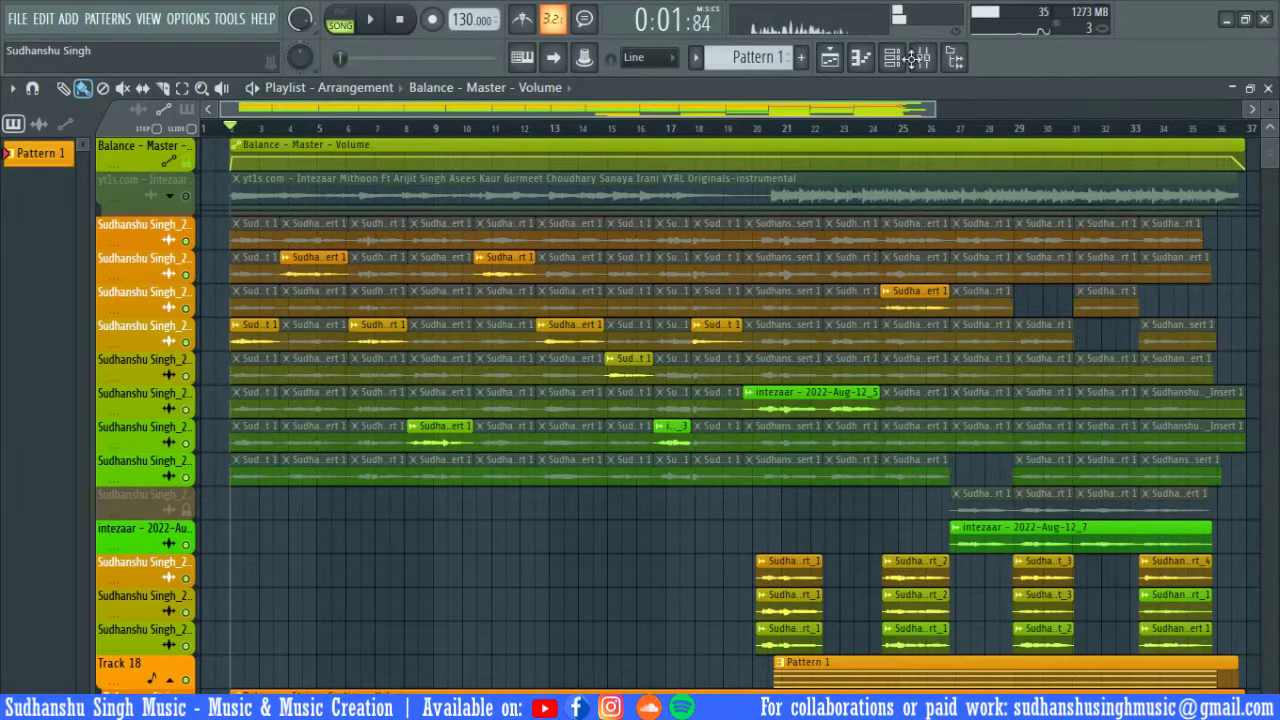
Step: Bypass the effects on mixer track Insert 2 and on the Master while playing the dry vocals
click(925, 57)
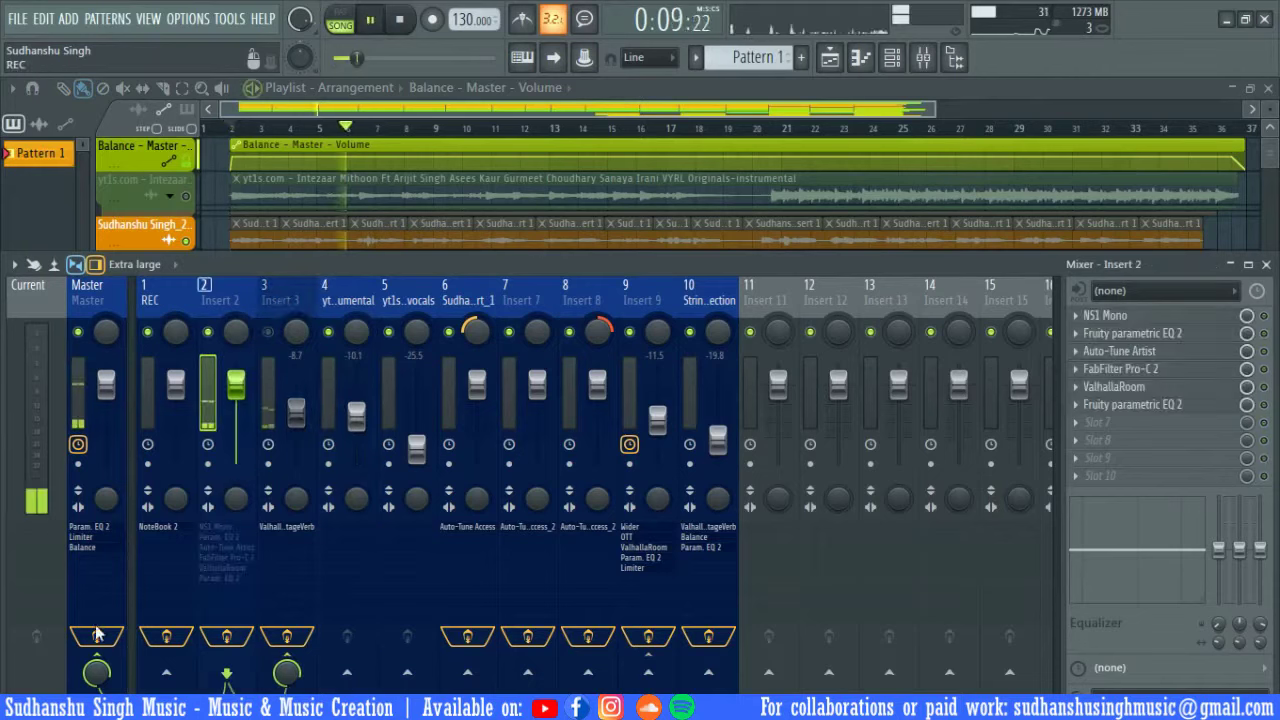
click(97, 635)
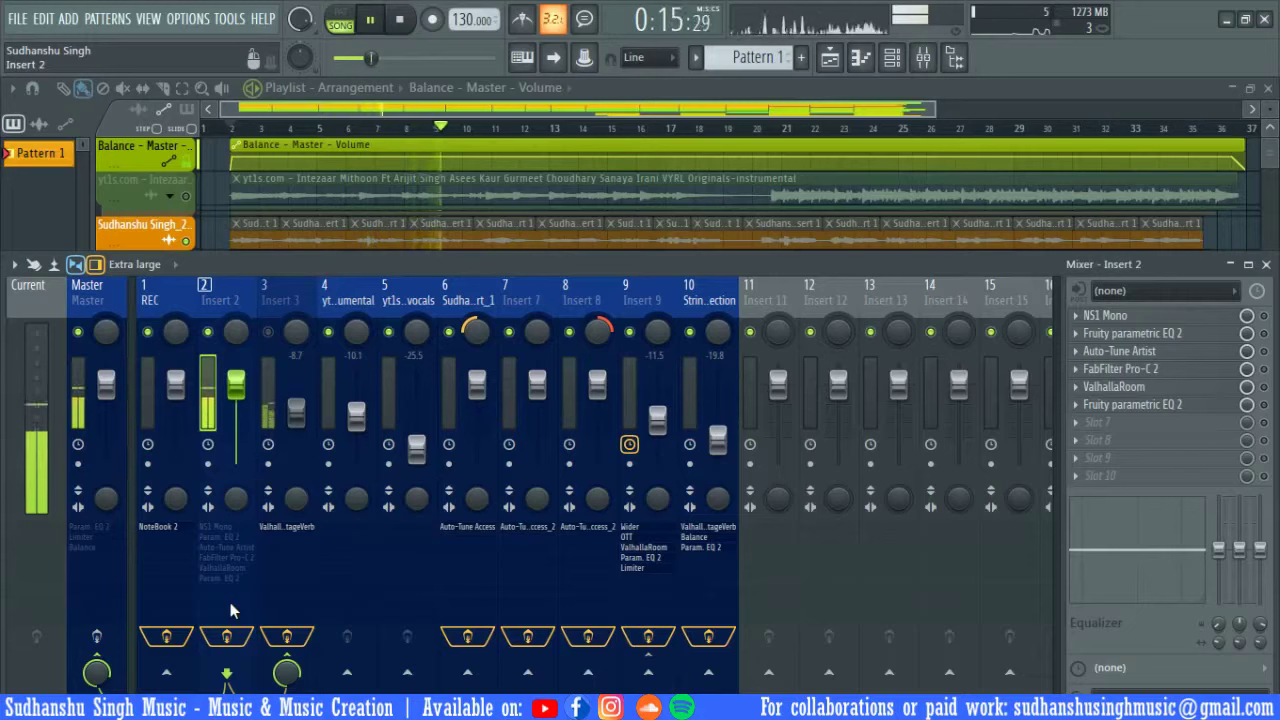
Step: Enable NS1 Mono on Insert 2 and play the vocals through it
key(space)
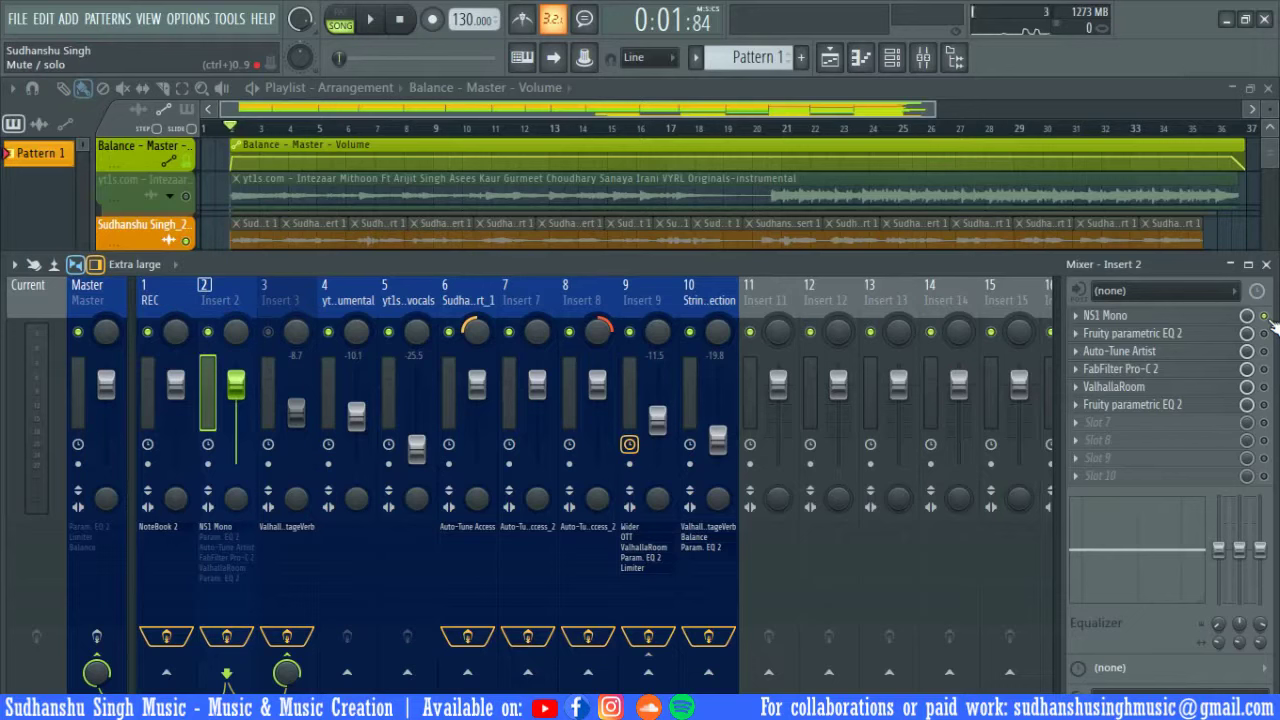
key(space)
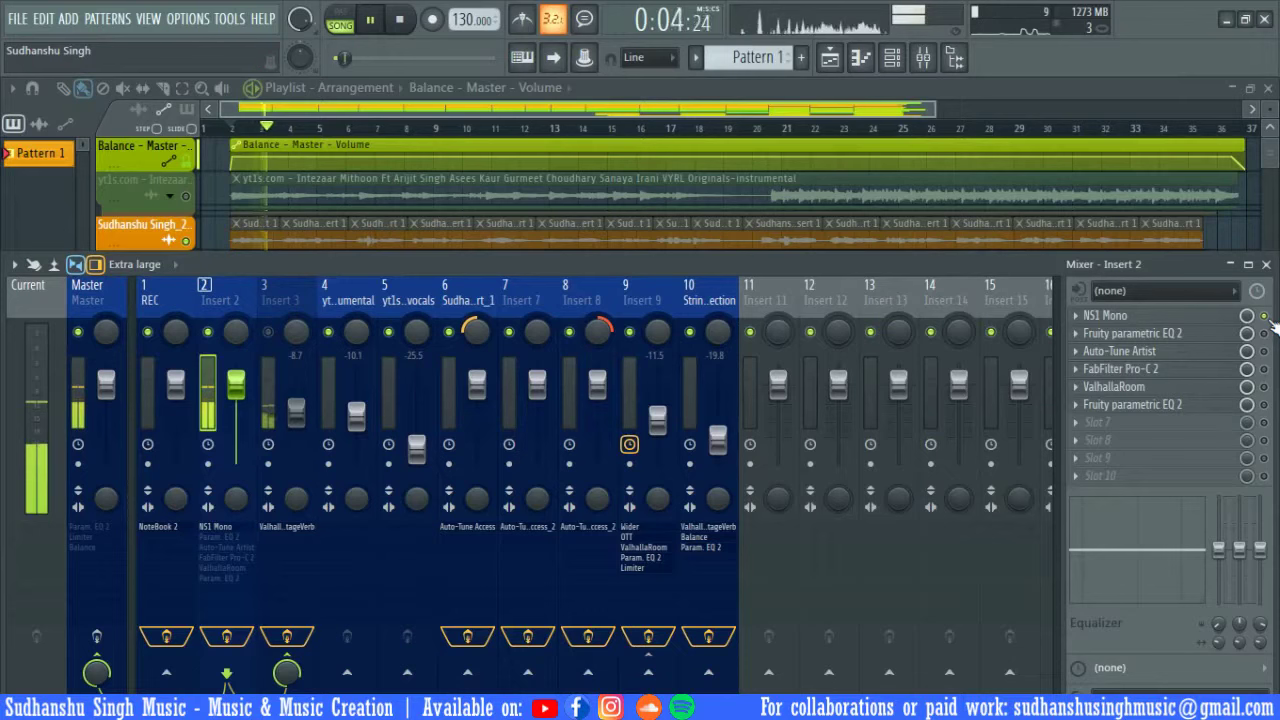
key(space)
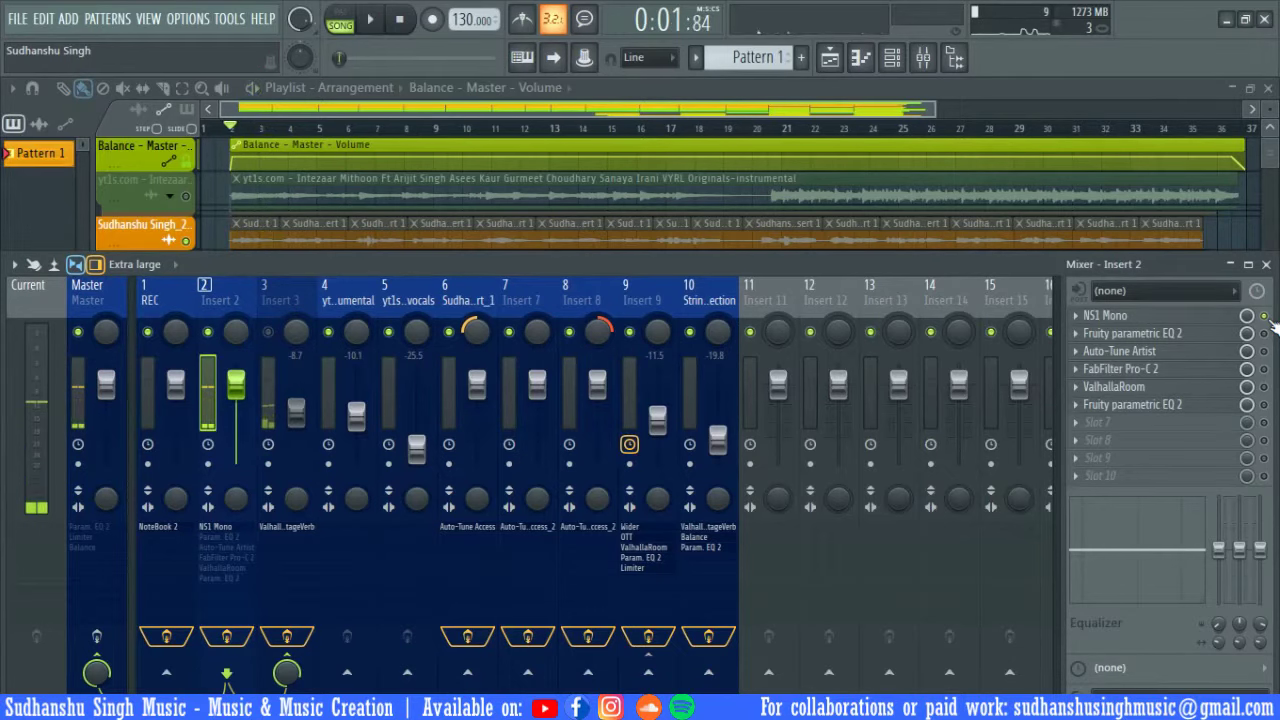
Step: Enable the first Fruity parametric EQ 2 on Insert 2, review its curve while playing the vocals, and close it
click(1264, 333)
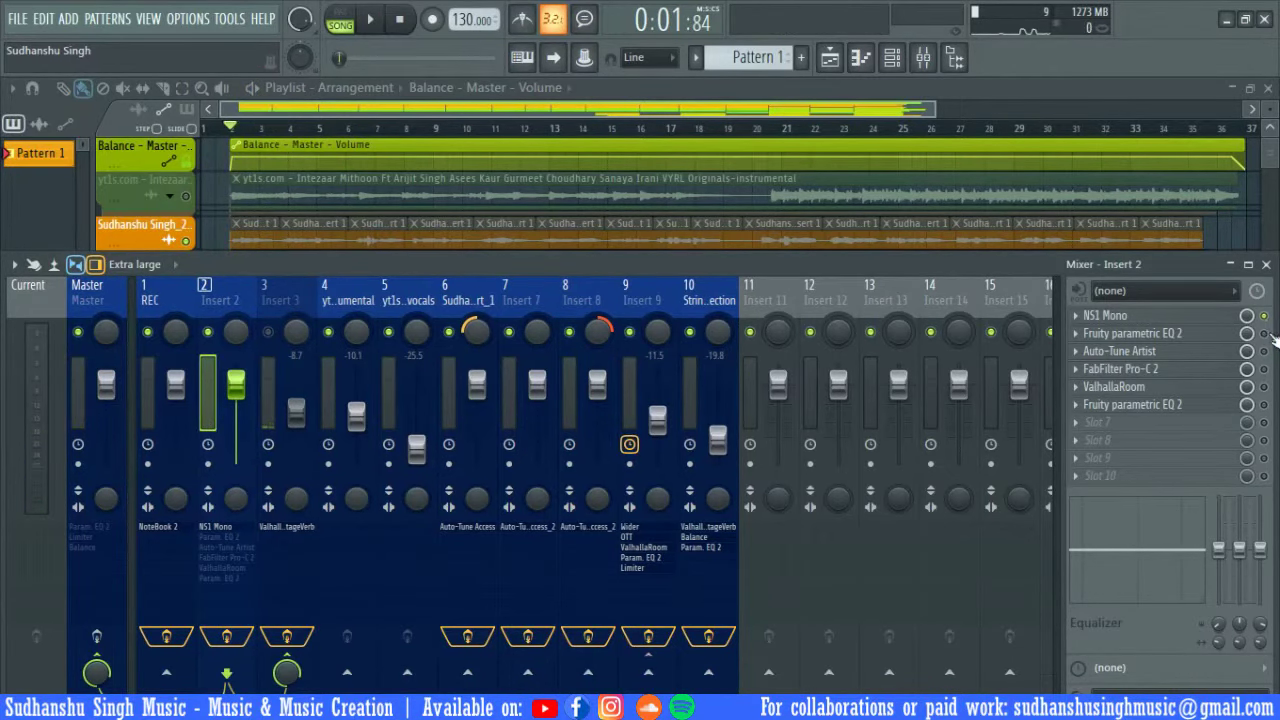
click(1210, 337)
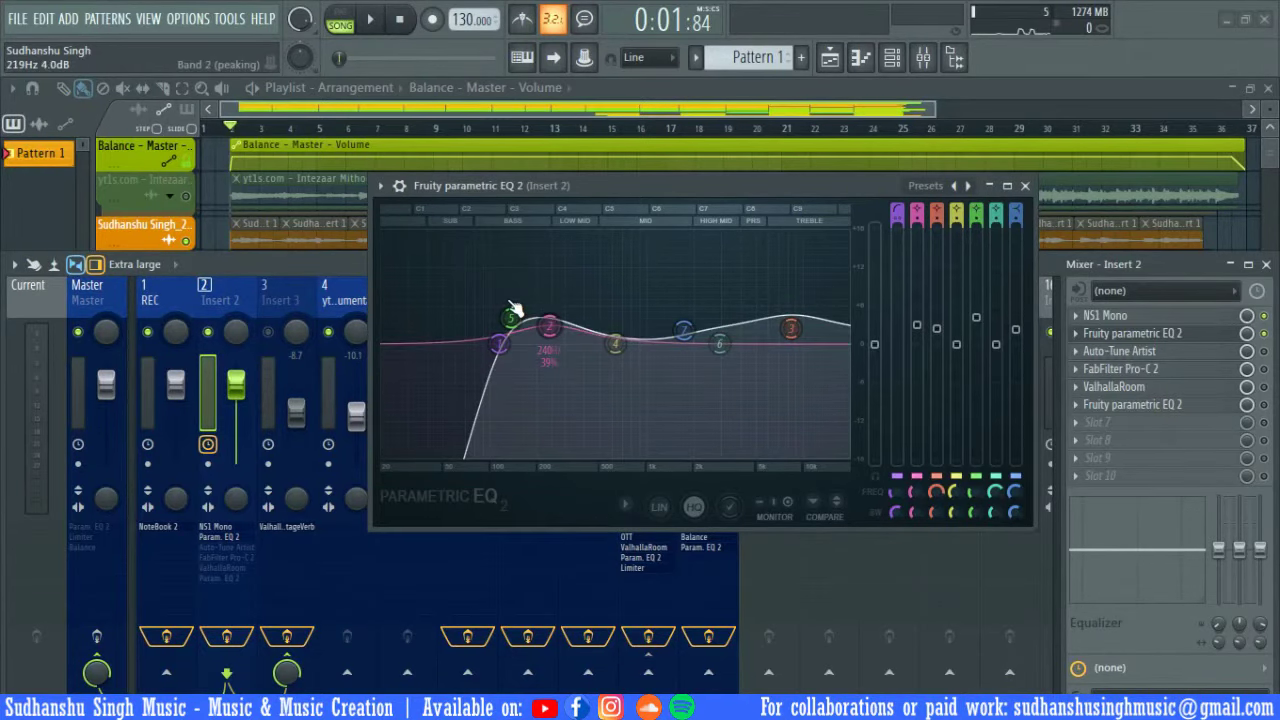
key(space)
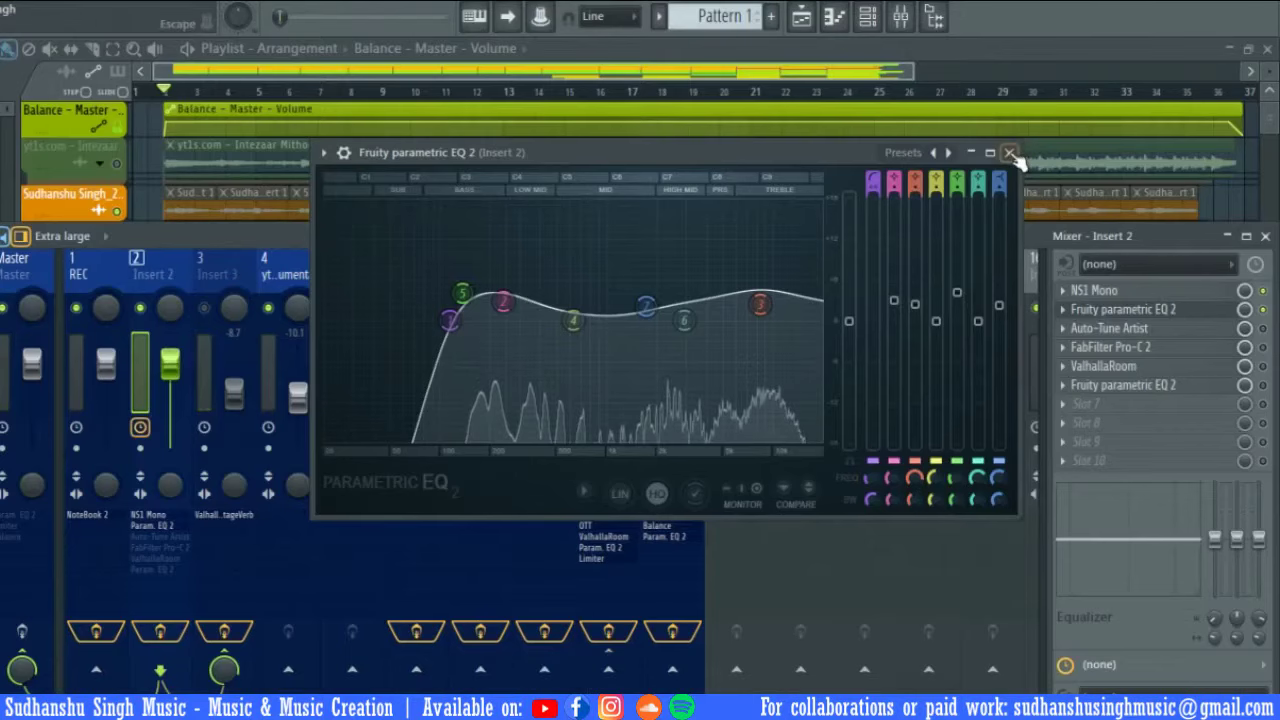
click(1190, 74)
Step: Enable Auto-Tune Artist on Insert 2, review its key, scale and retune settings, and close it
click(1262, 328)
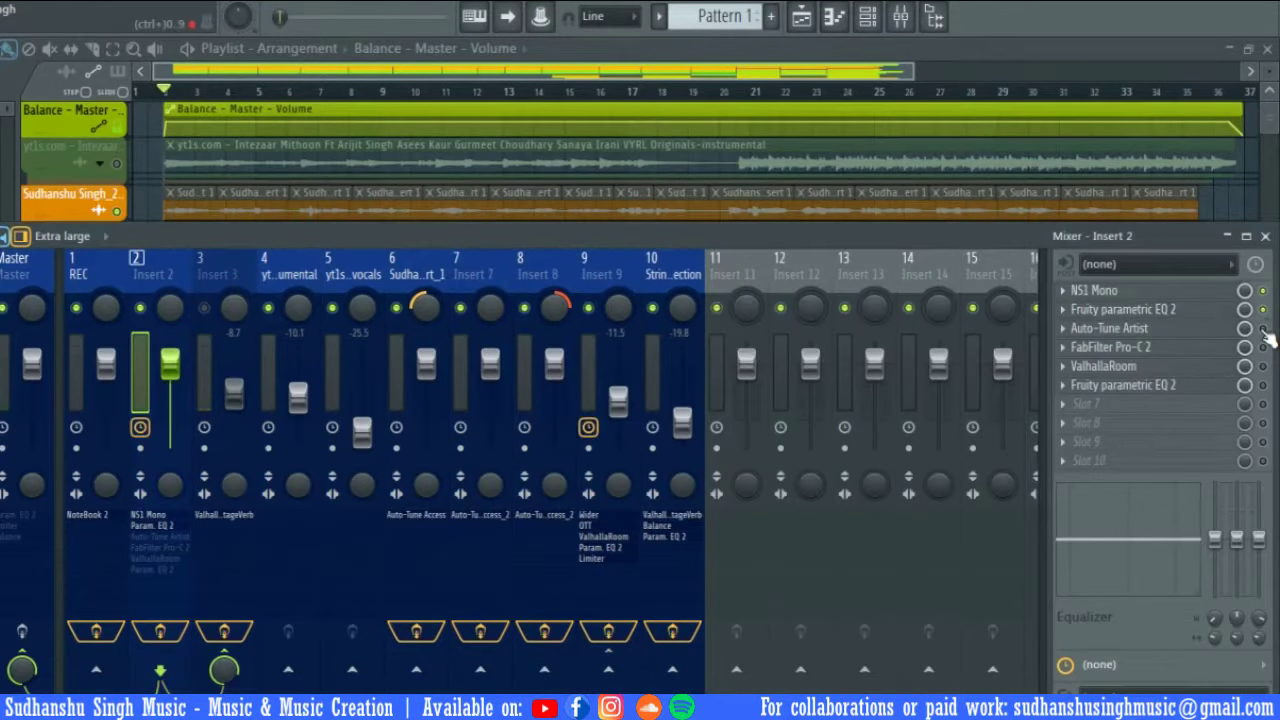
click(1178, 336)
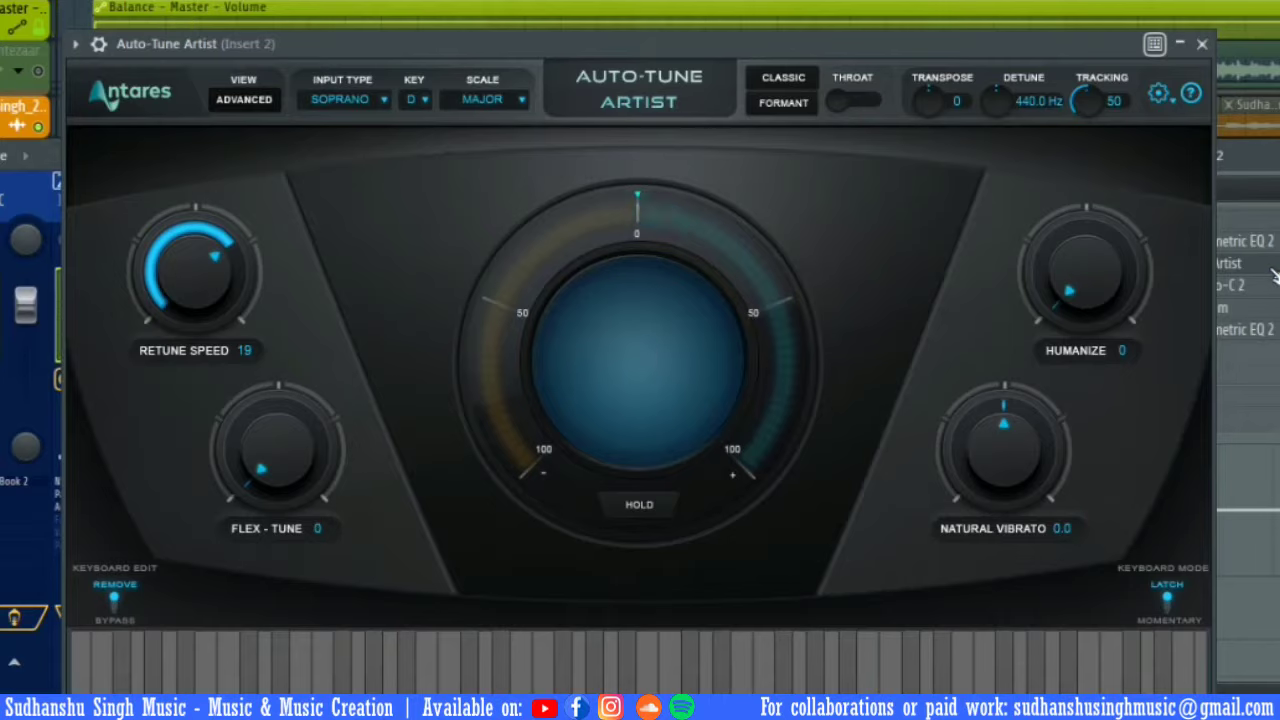
click(1203, 45)
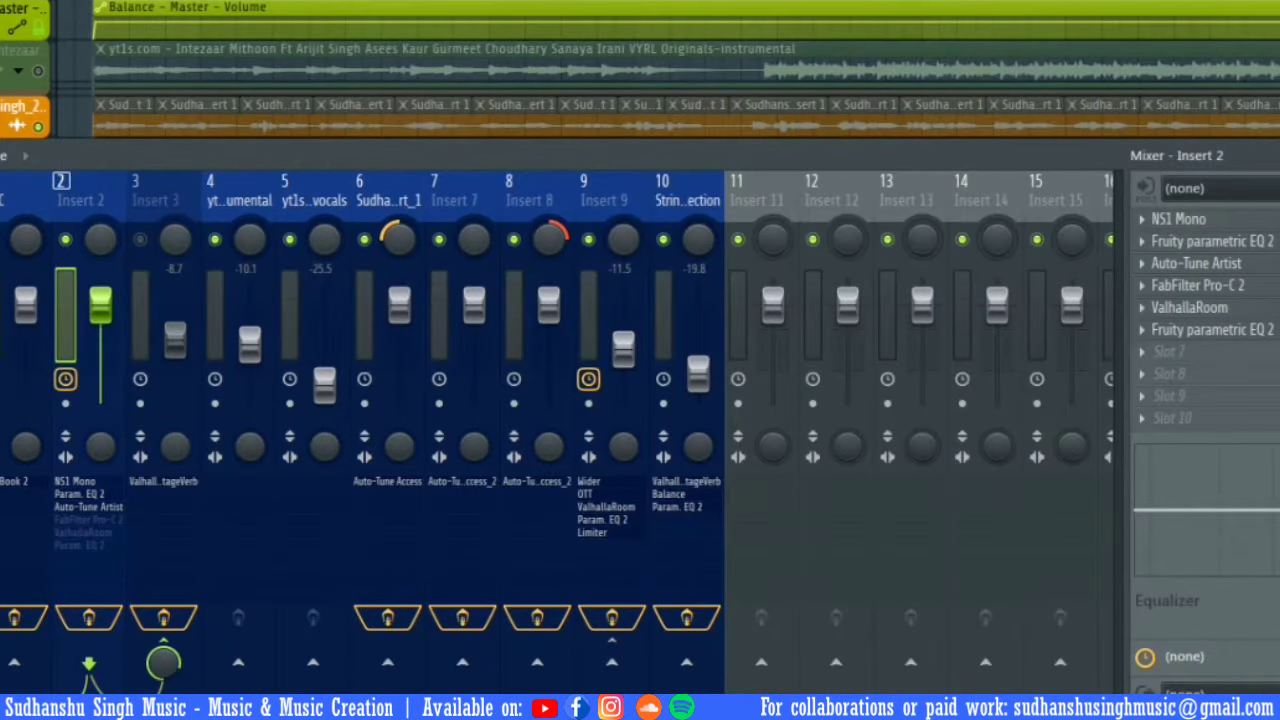
Step: Enable FabFilter Pro-C 2 on Insert 2, play the vocals through it, and check its compression settings, including Attack
click(1276, 287)
click(1276, 287)
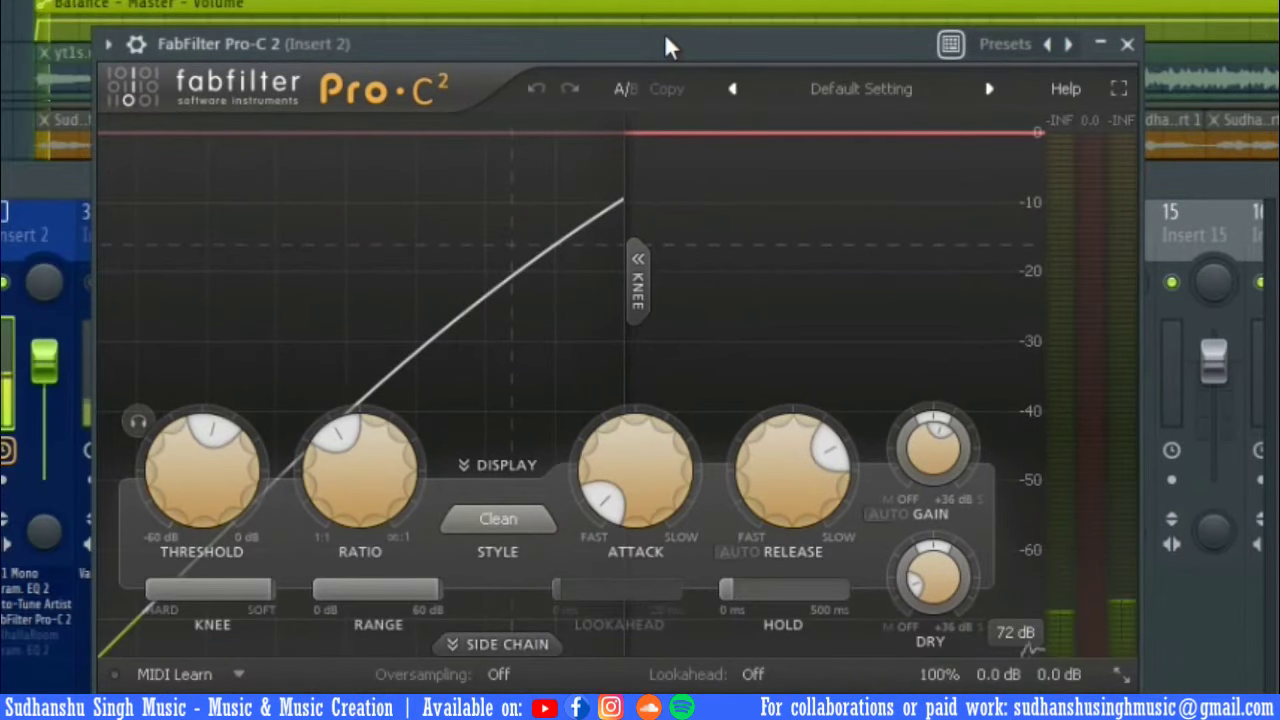
key(space)
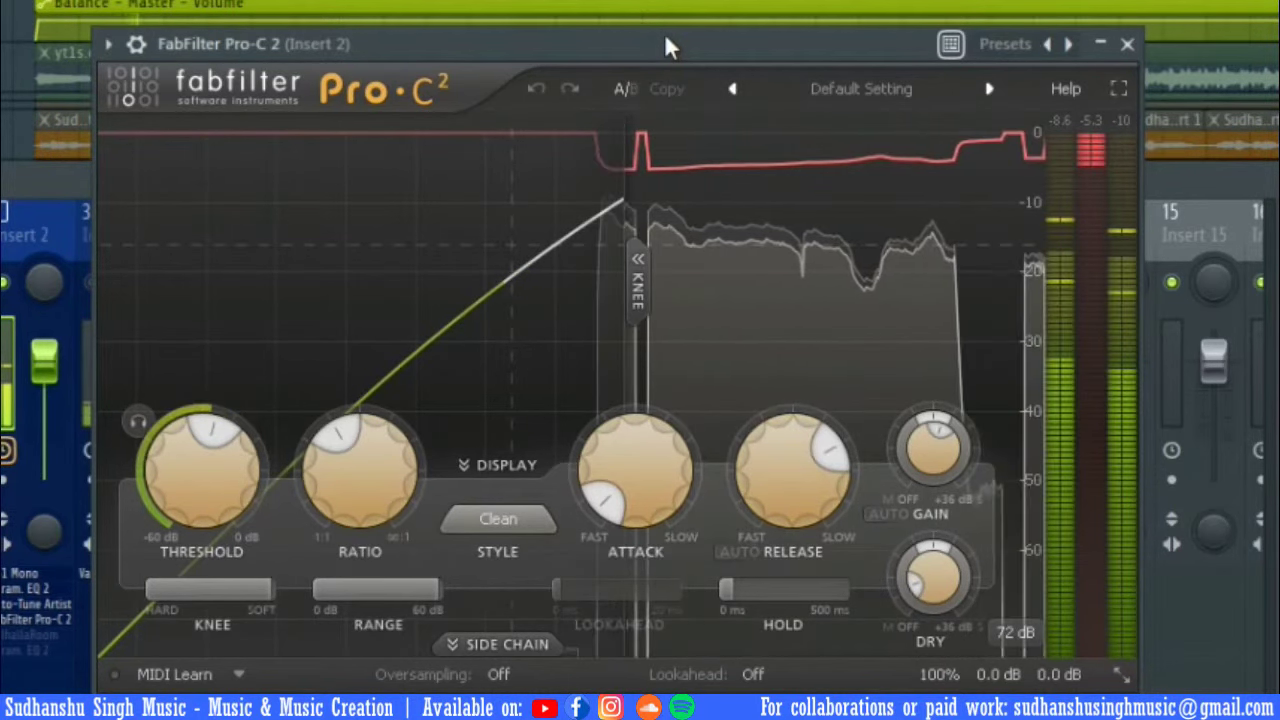
key(space)
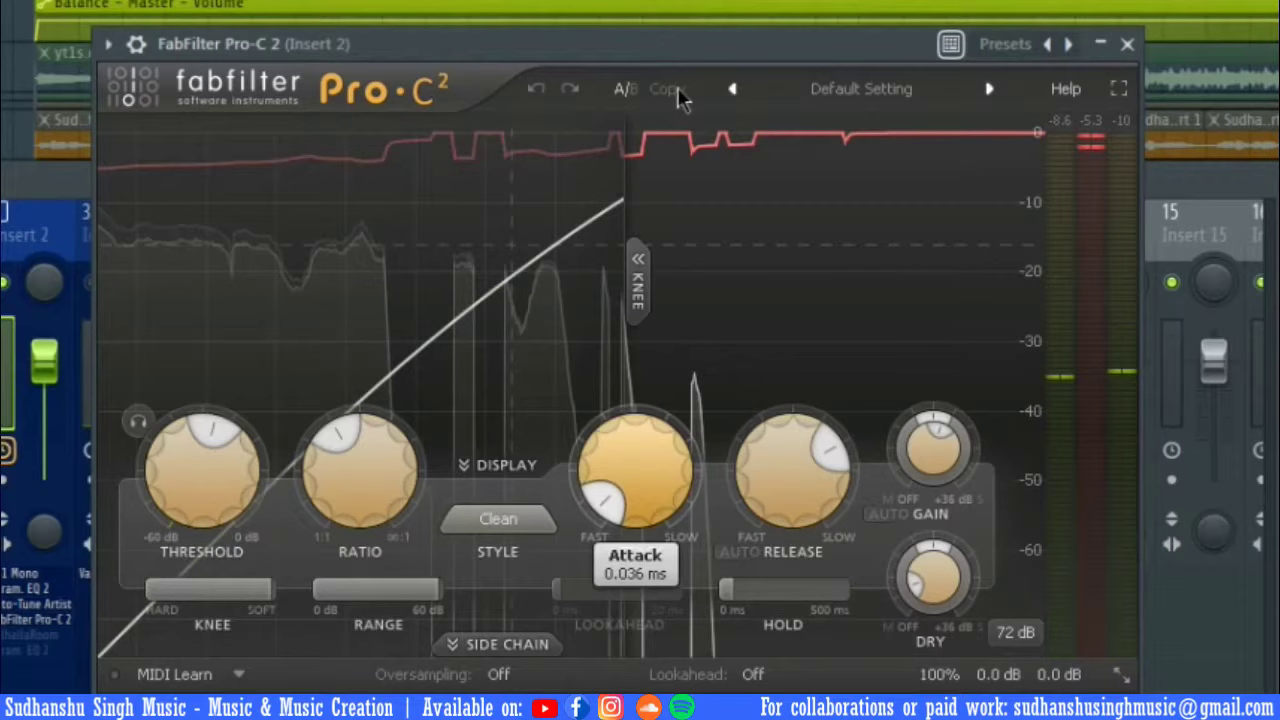
mouse_move(660, 452)
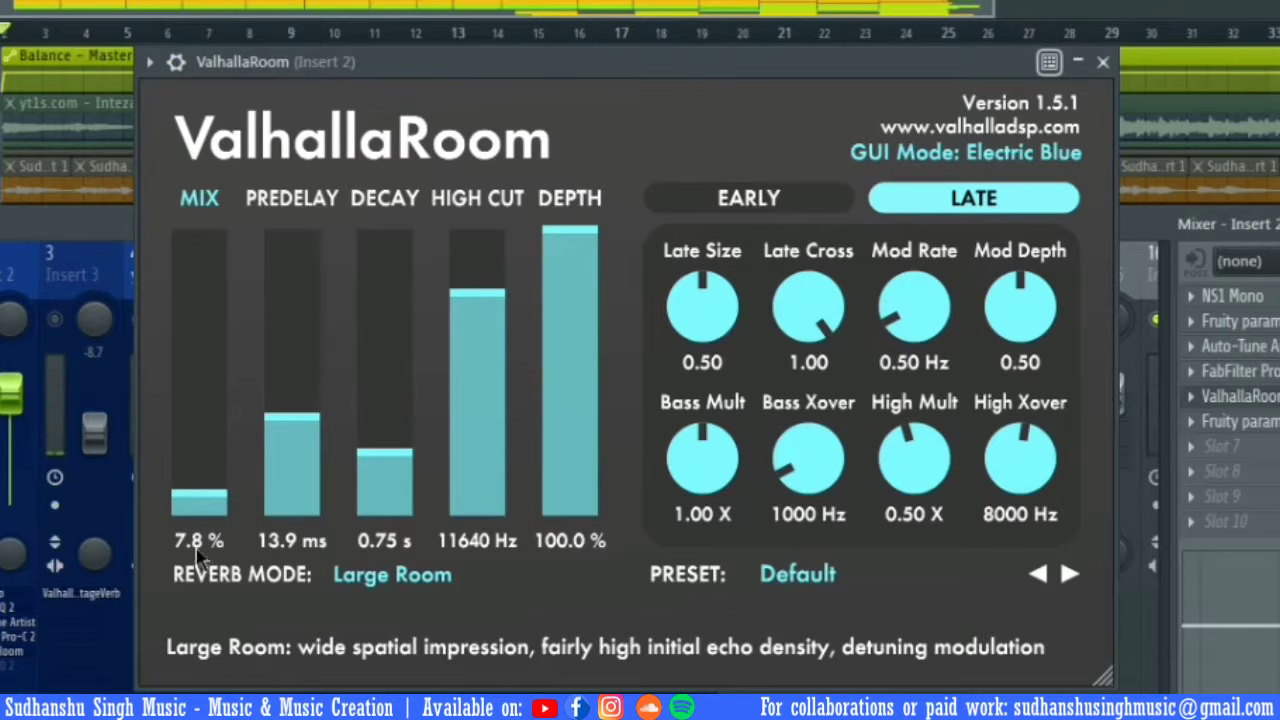
Step: Enable ValhallaRoom and the last Fruity parametric EQ 2 on Insert 2, review their settings, and play the vocals
drag(200, 508, 277, 72)
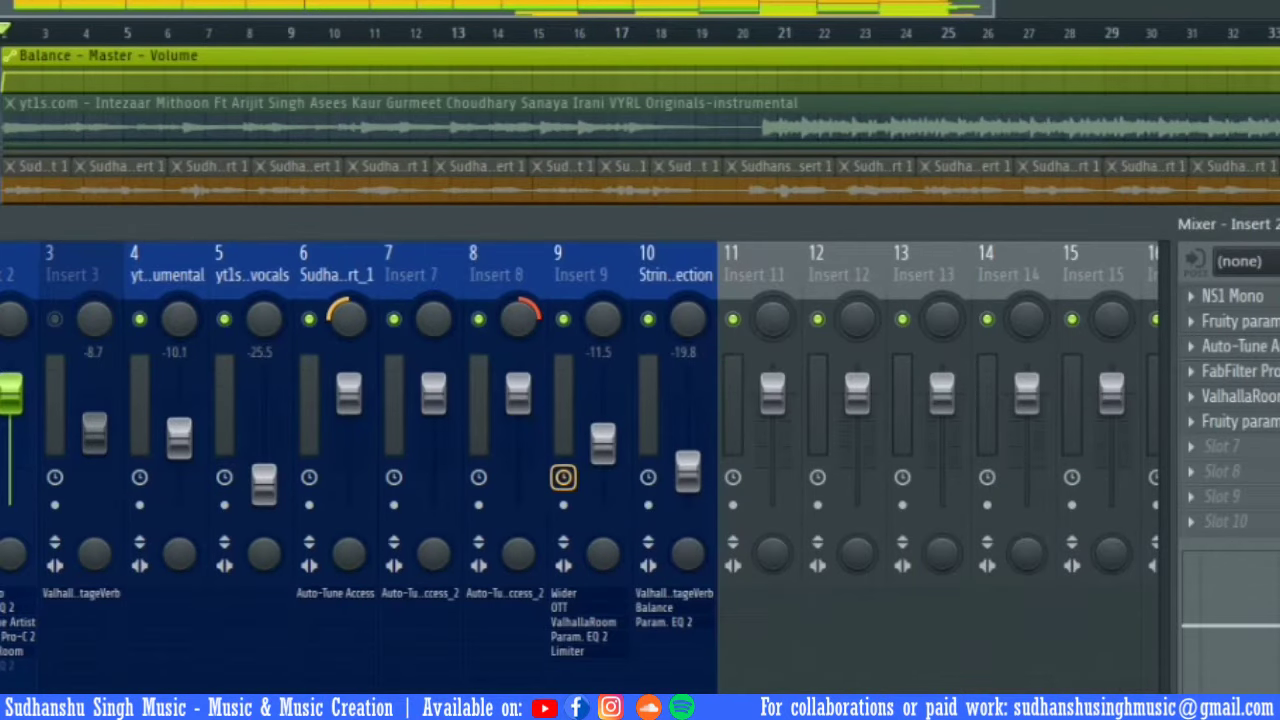
click(1240, 421)
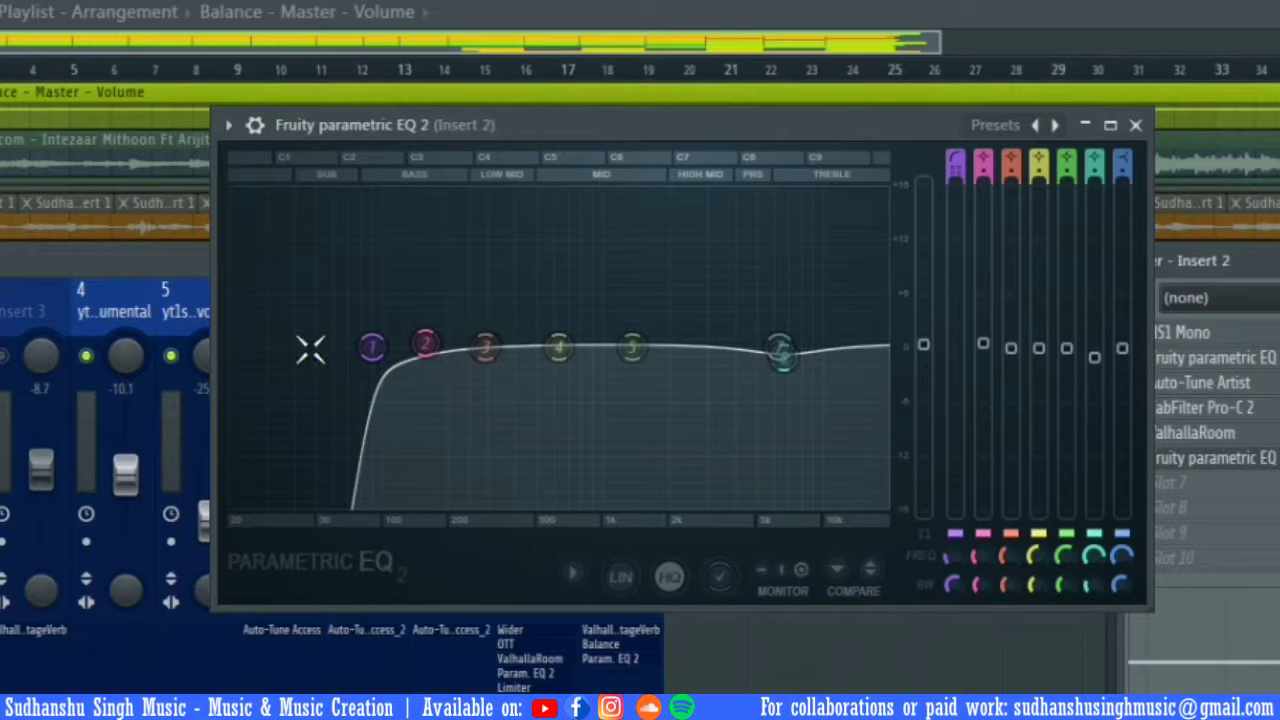
key(space)
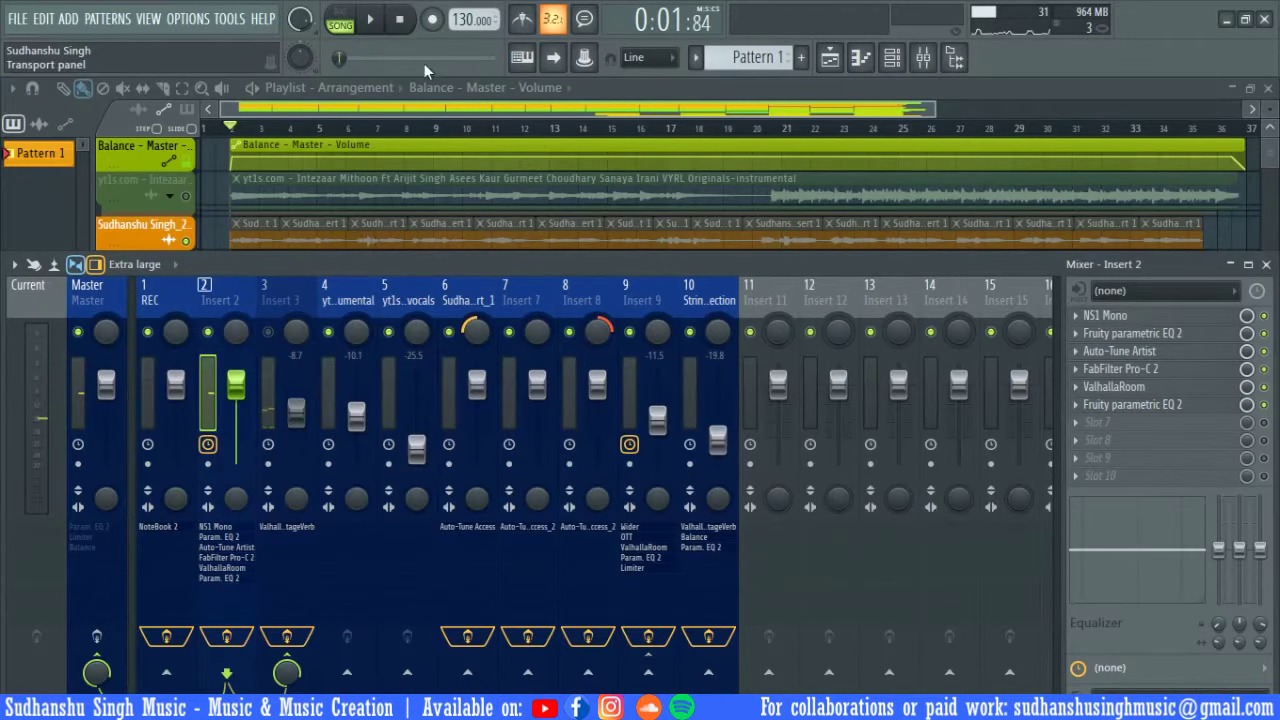
Step: Unmute the instrumental track and the Insert 3 reverb send, then review the ValhallaVintageVerb settings and close it
click(186, 196)
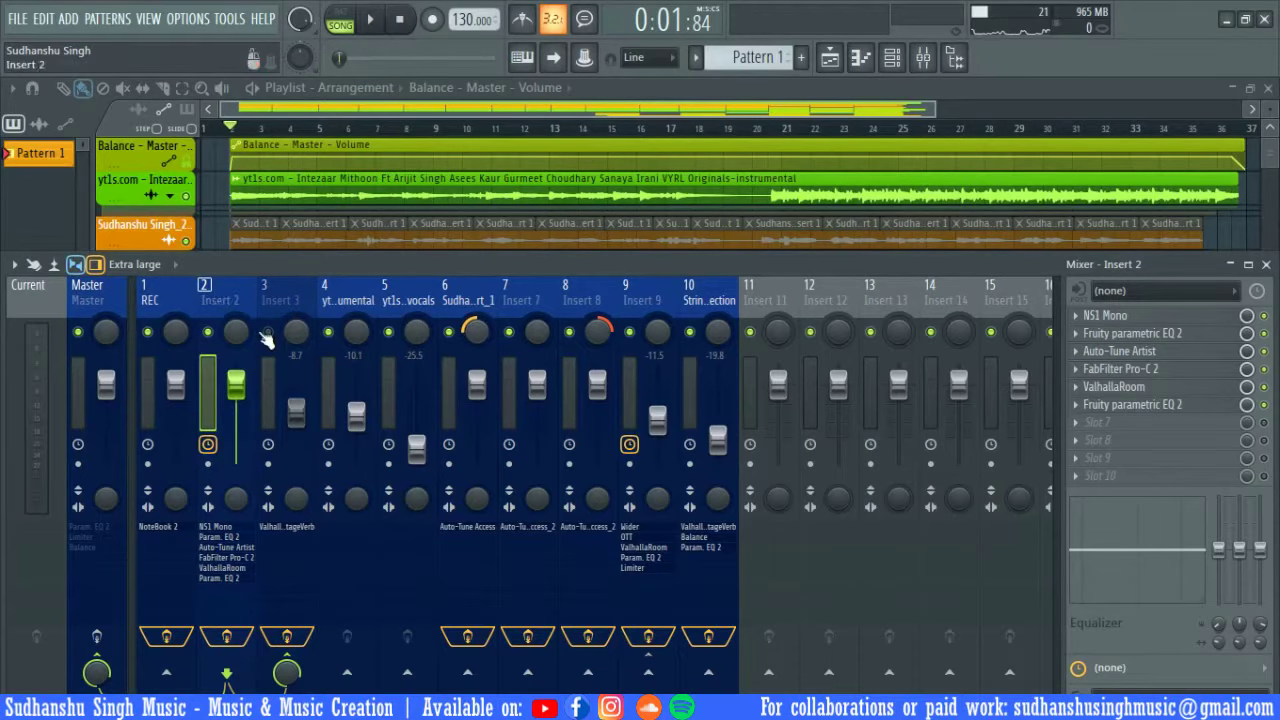
click(296, 516)
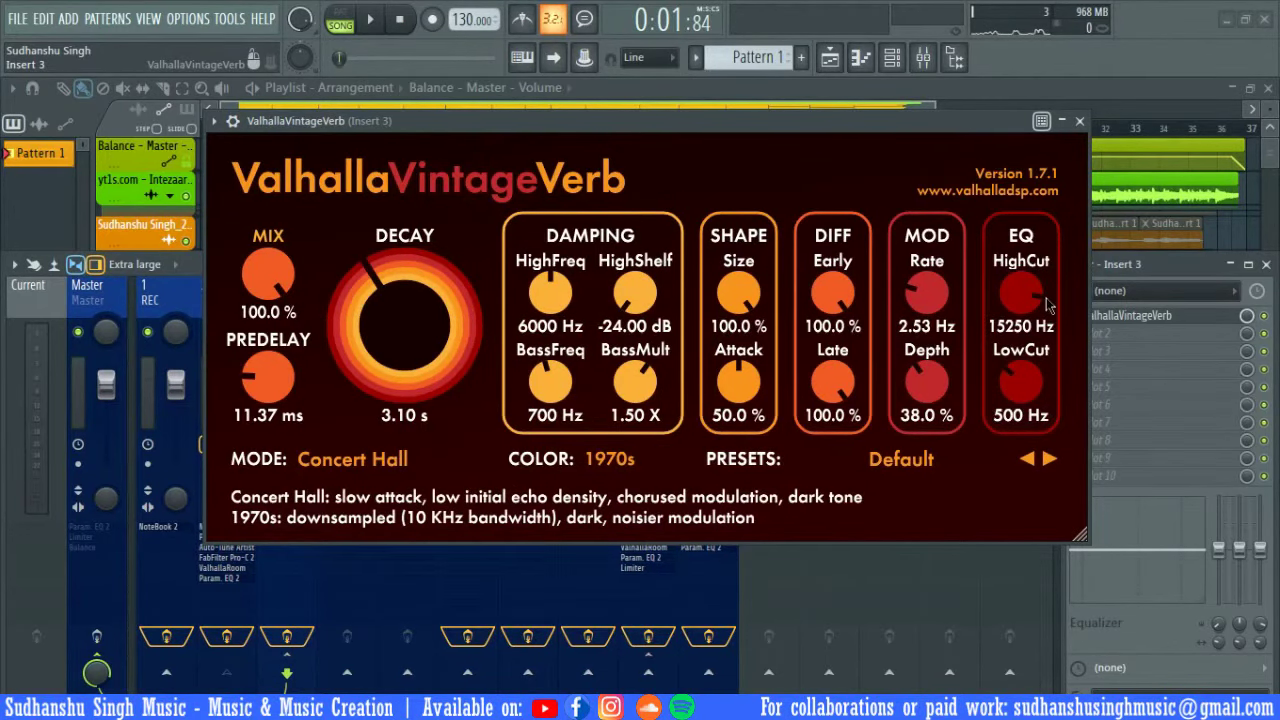
key(Escape)
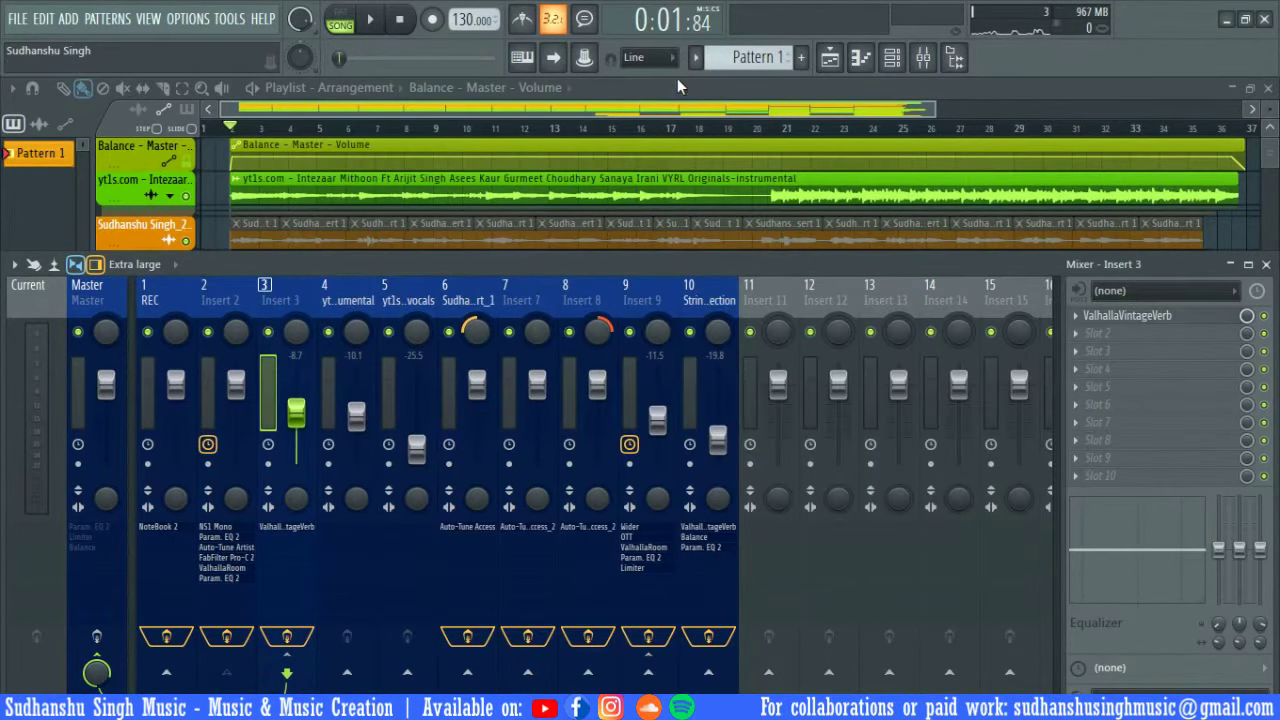
Step: Play the vocals and instrumental with the Insert 3 reverb, checking the ValhallaVintageVerb settings during playback, and close the plugin
key(space)
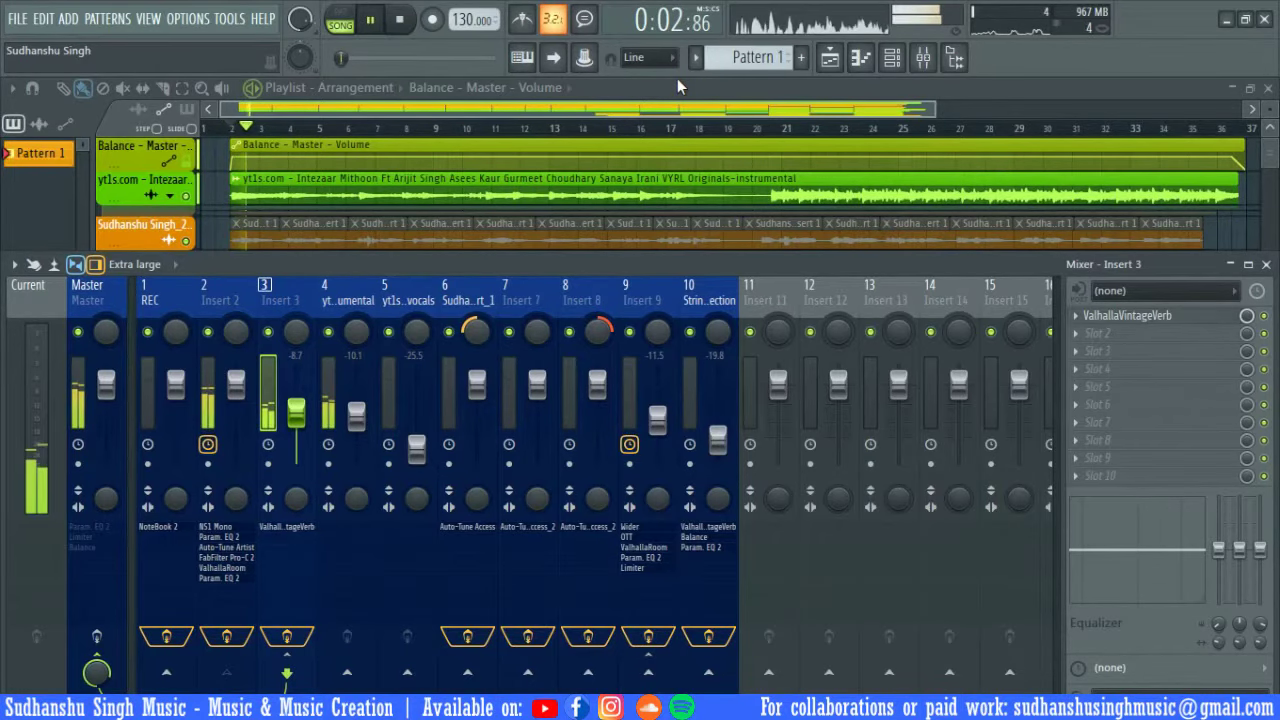
click(289, 527)
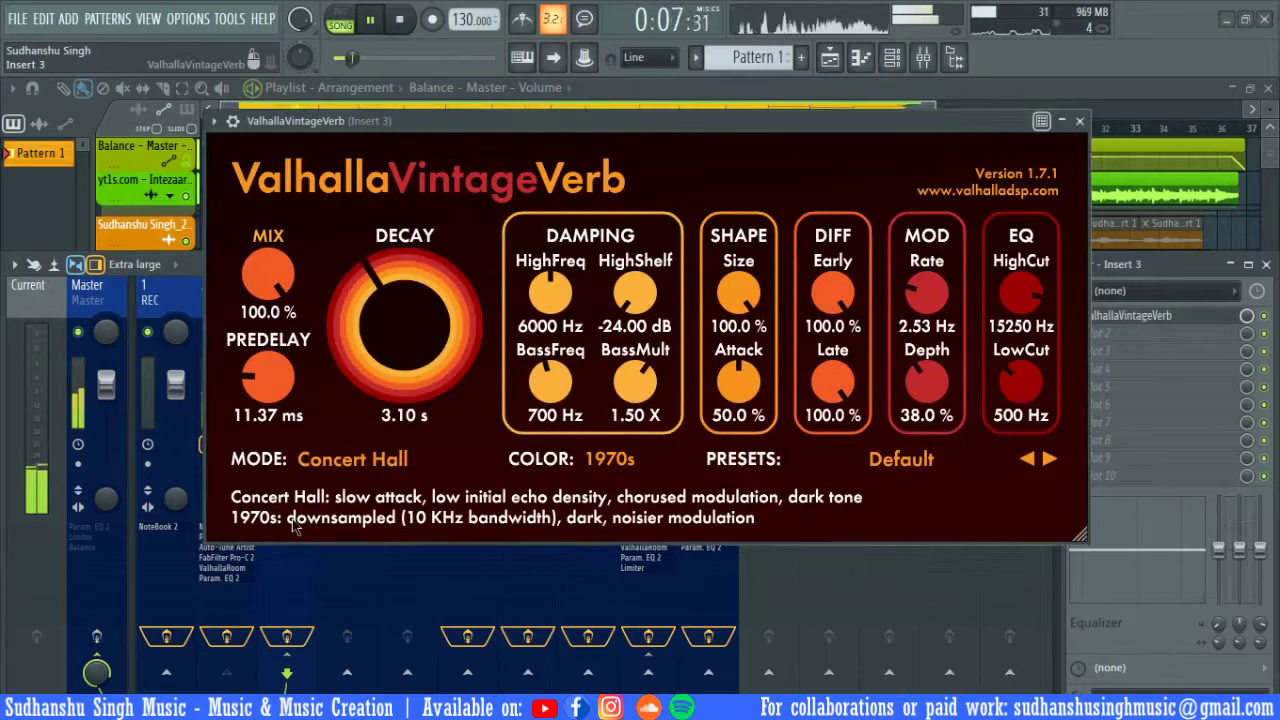
key(space)
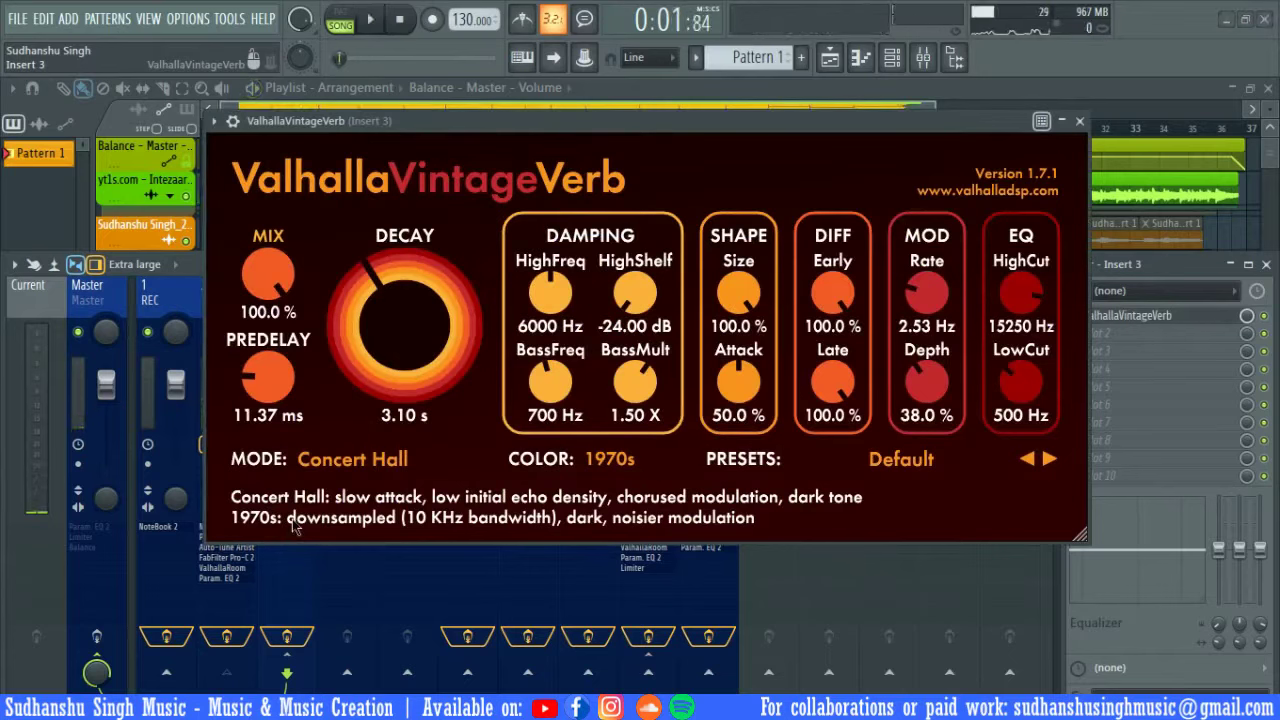
key(Escape)
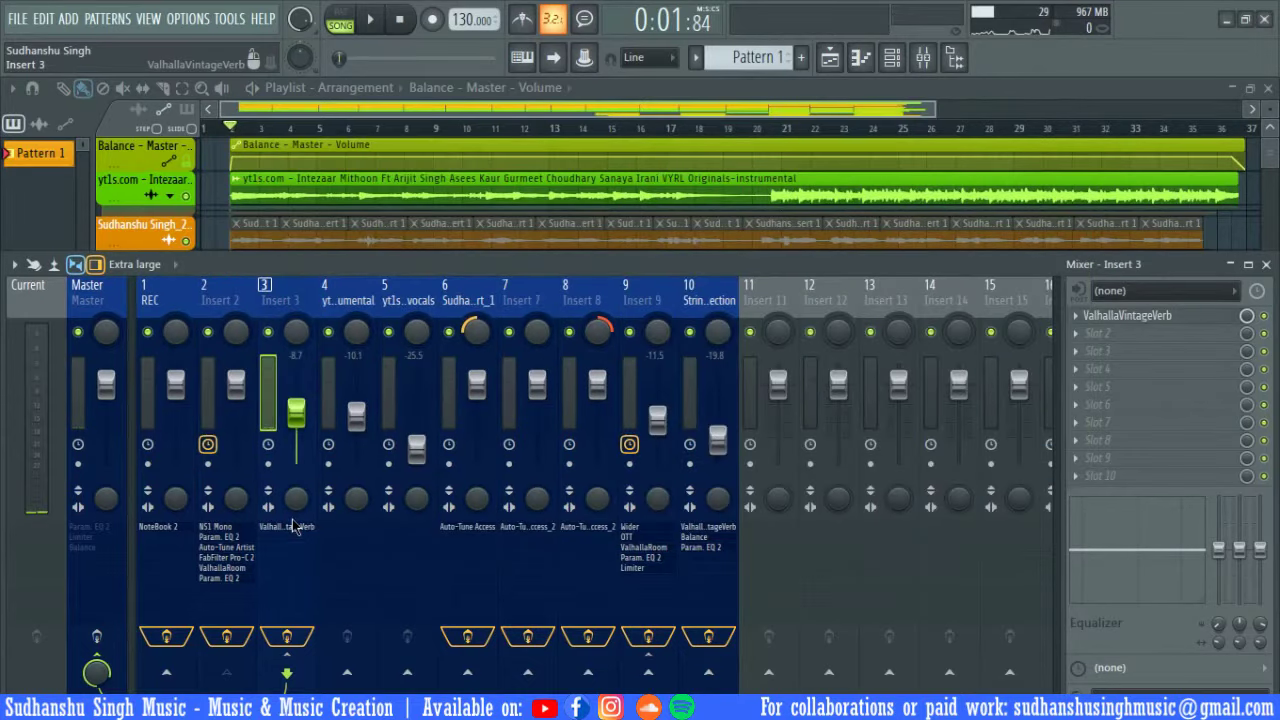
Step: Show the full playlist and play the arrangement from bar 19 through the backing-vocal sections, then stop playback
double_click(642, 81)
click(737, 128)
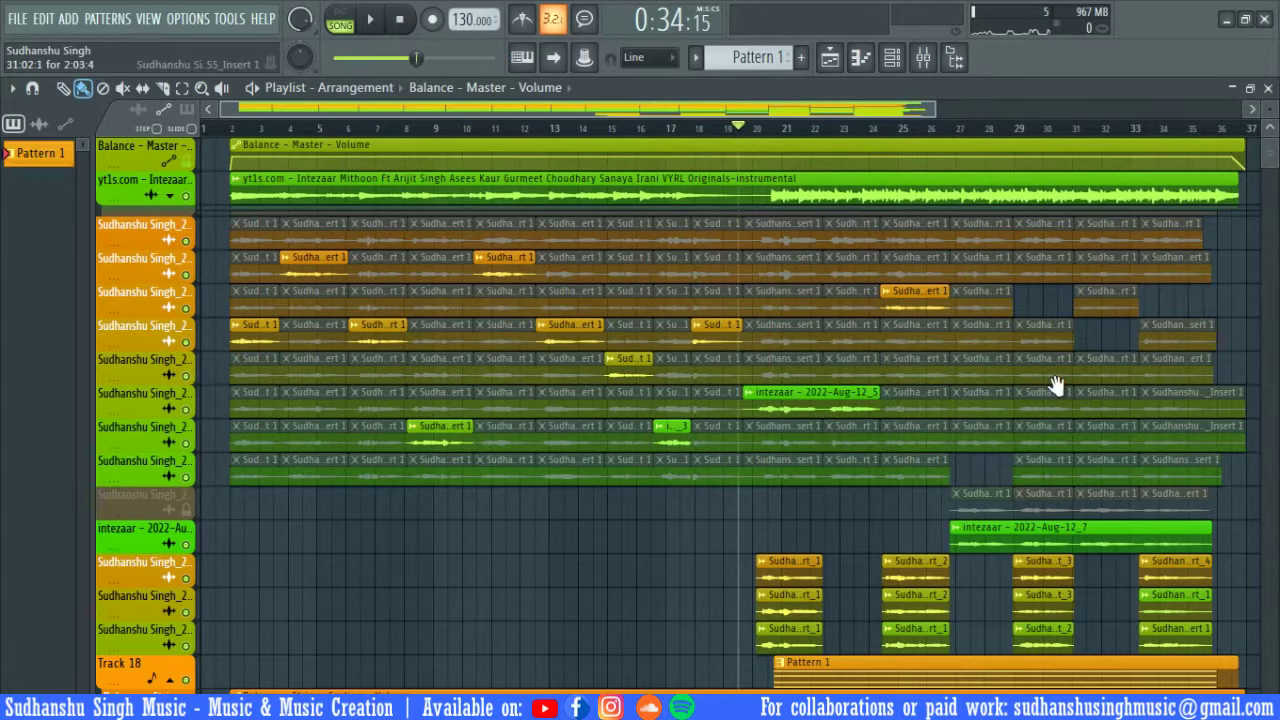
drag(1060, 388, 850, 398)
key(space)
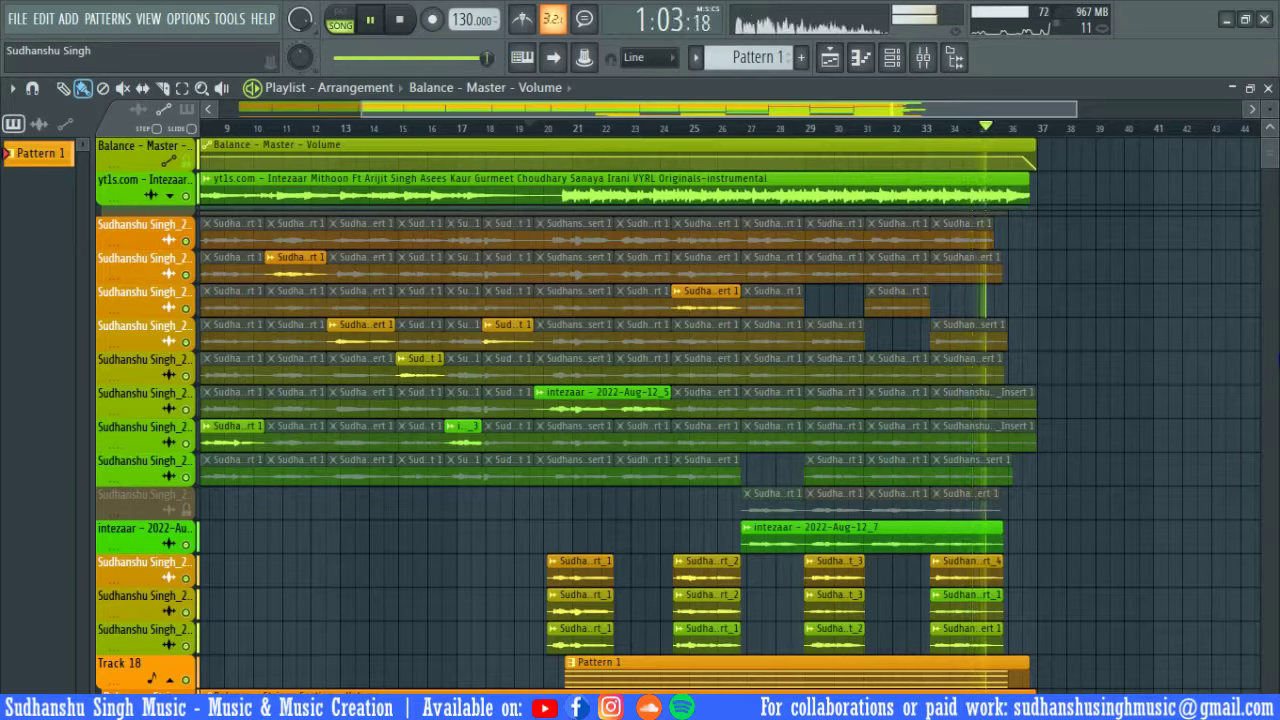
key(space)
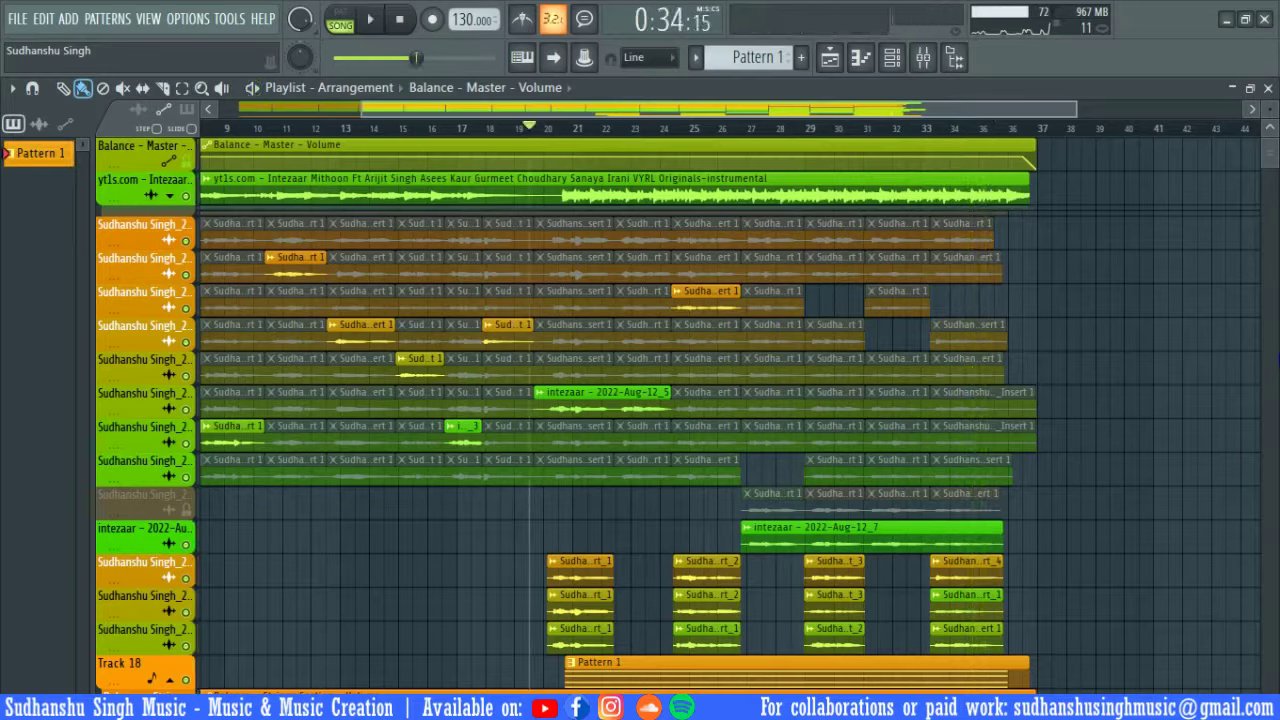
Step: Solo the three backing-vocal tracks above Track 18 and audition their parts, skipping ahead to the sections near bars 29 and 33
right_click(185, 577)
click(185, 611)
click(193, 644)
key(space)
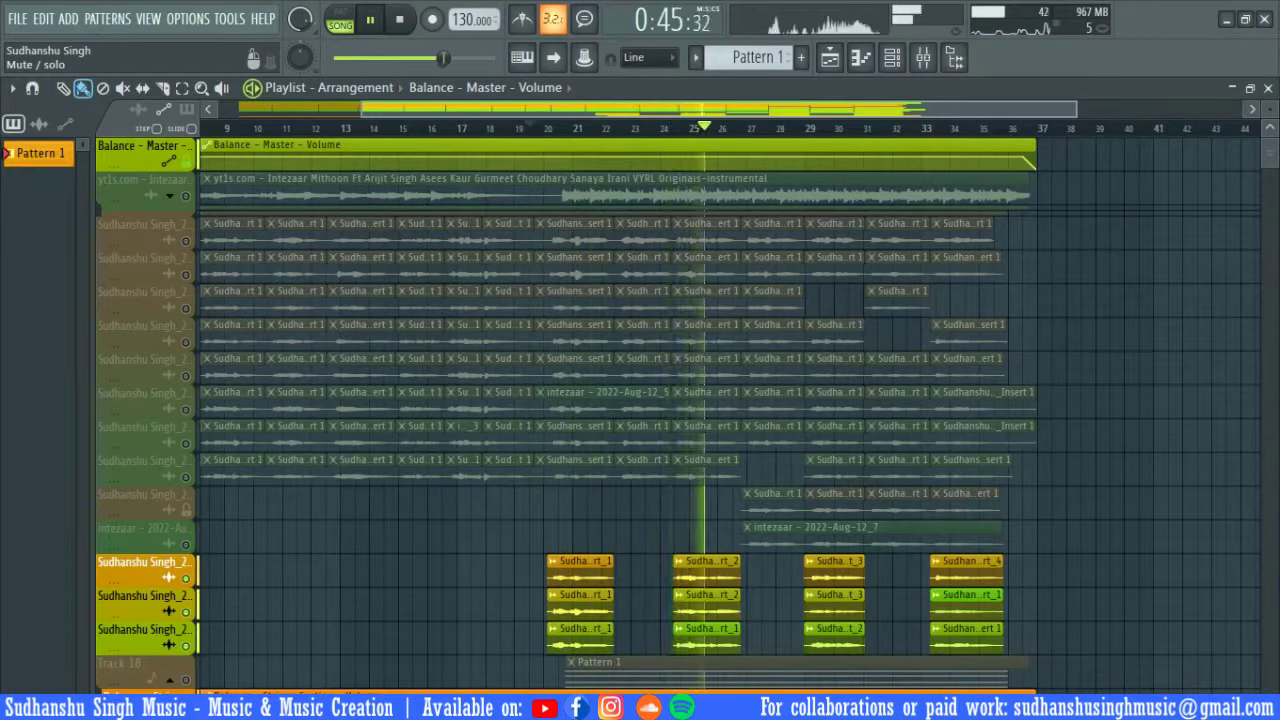
click(806, 131)
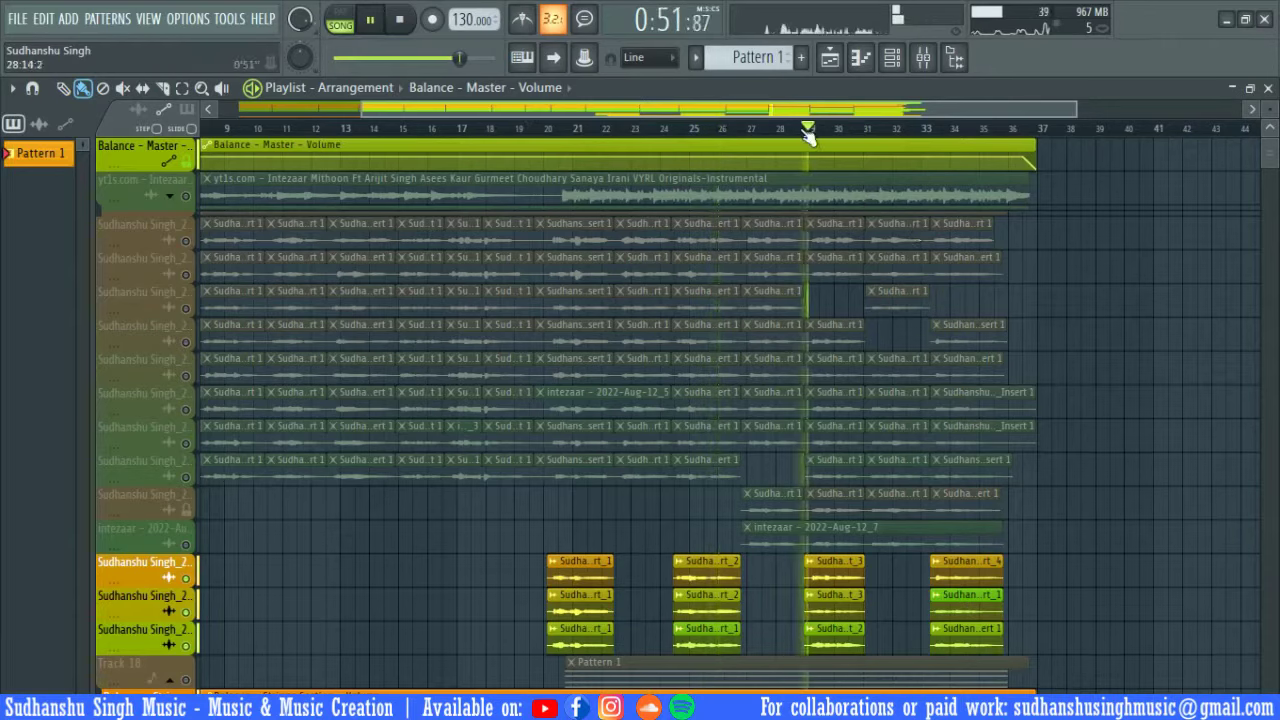
click(932, 131)
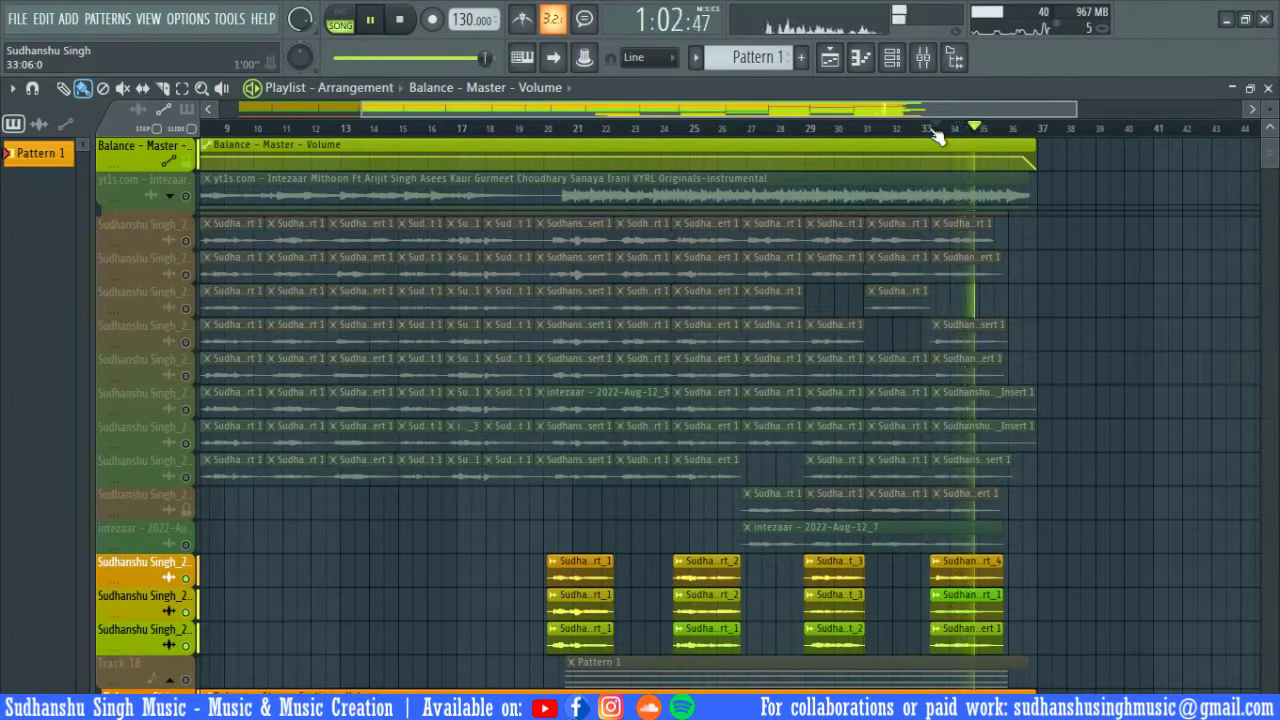
key(space)
Step: Check the channel settings of the first Part_1 clip on the upper backing-vocal track and close them
scroll(844, 128, up, 4)
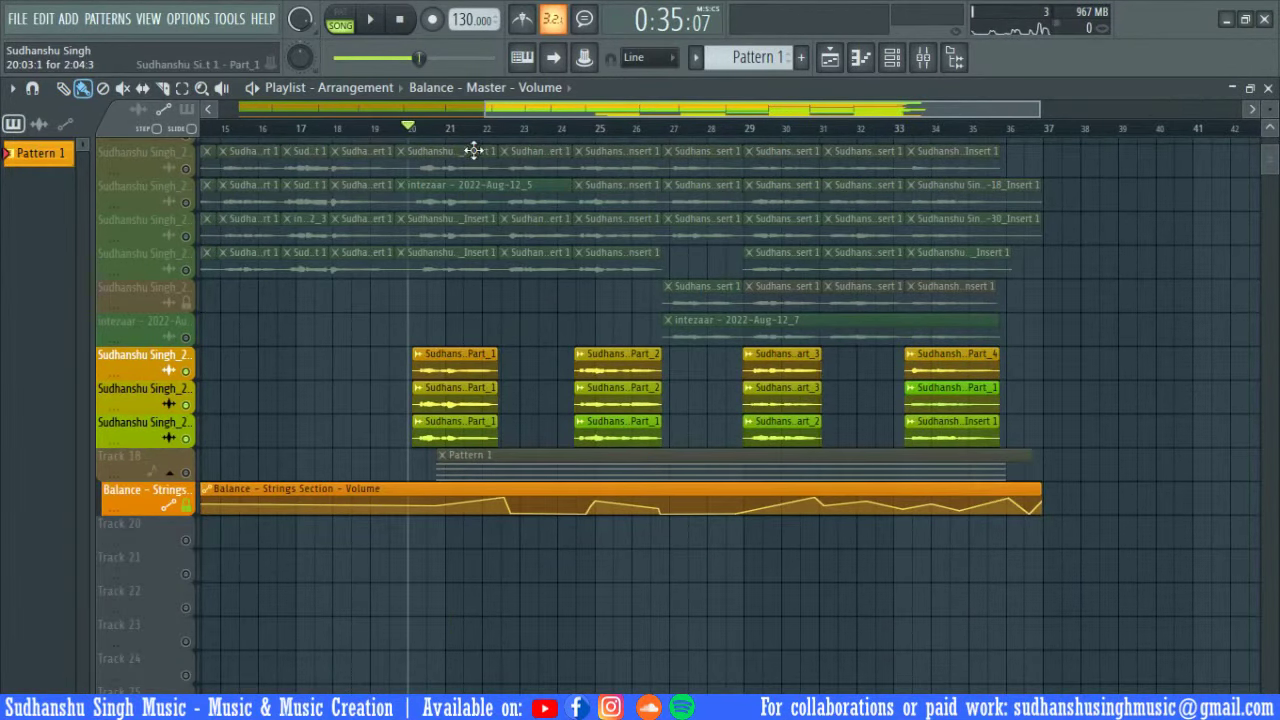
scroll(484, 372, up, 3)
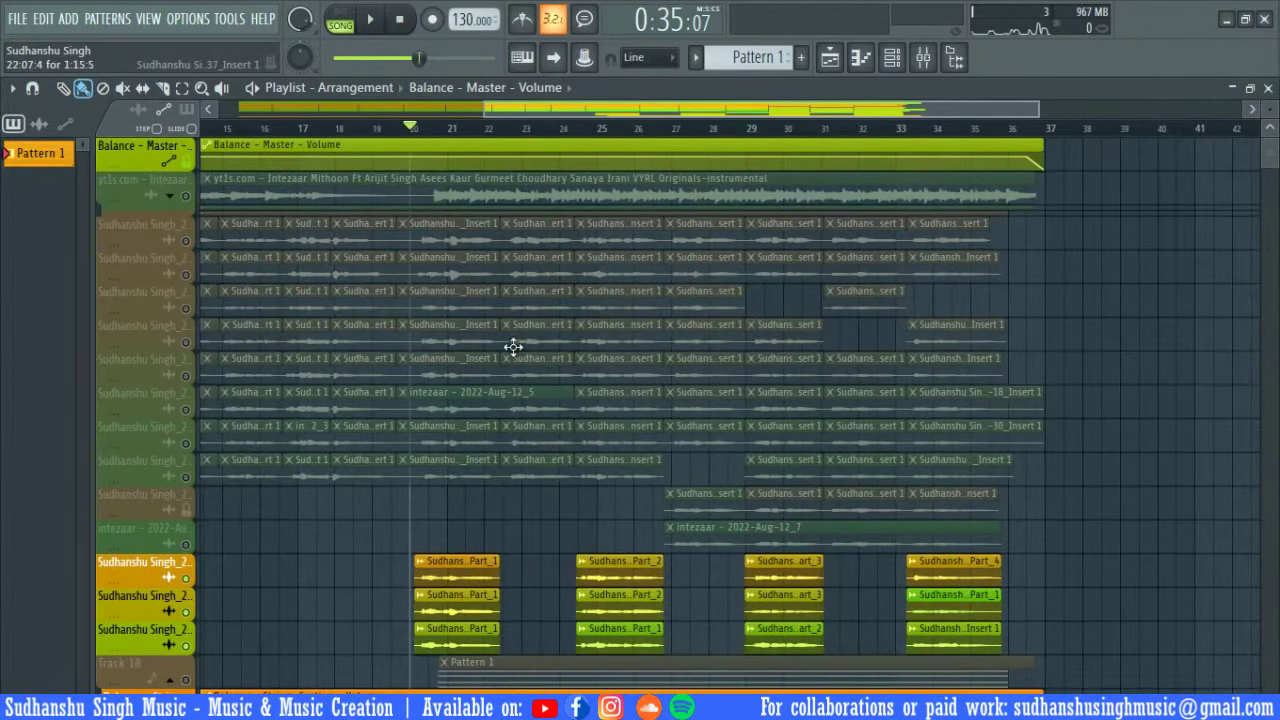
scroll(549, 420, down, 3)
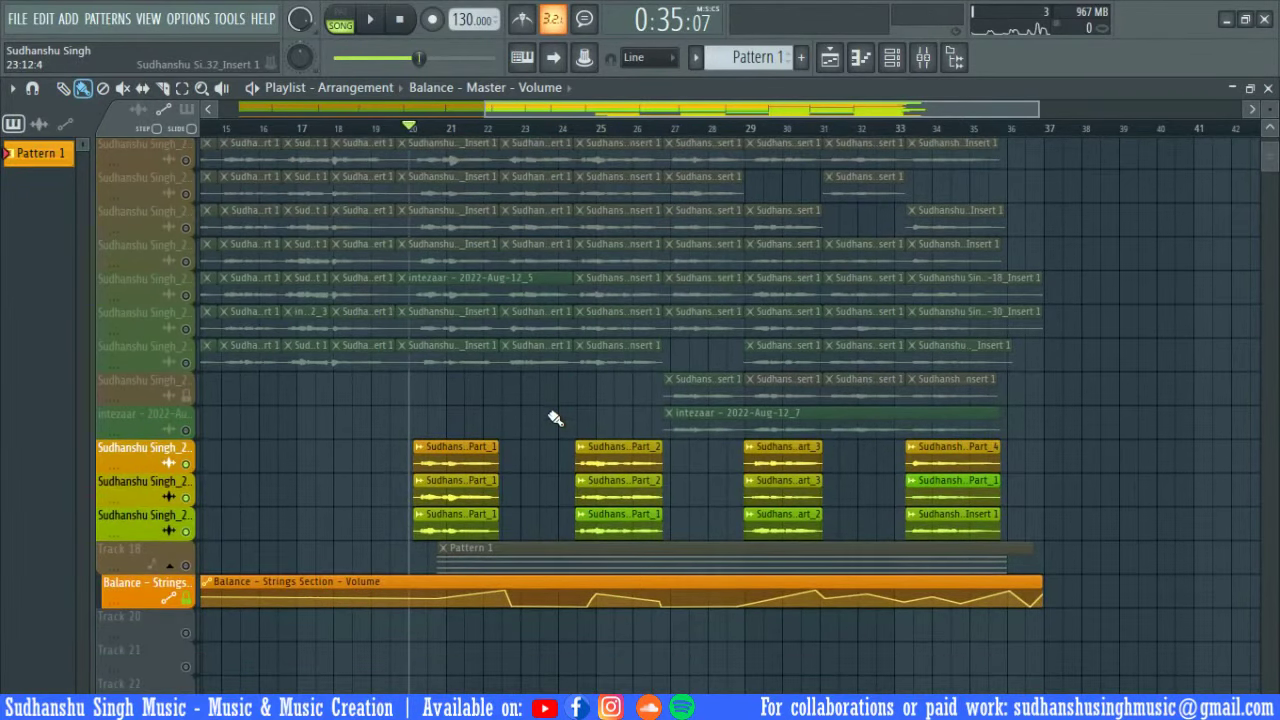
click(452, 447)
double_click(452, 447)
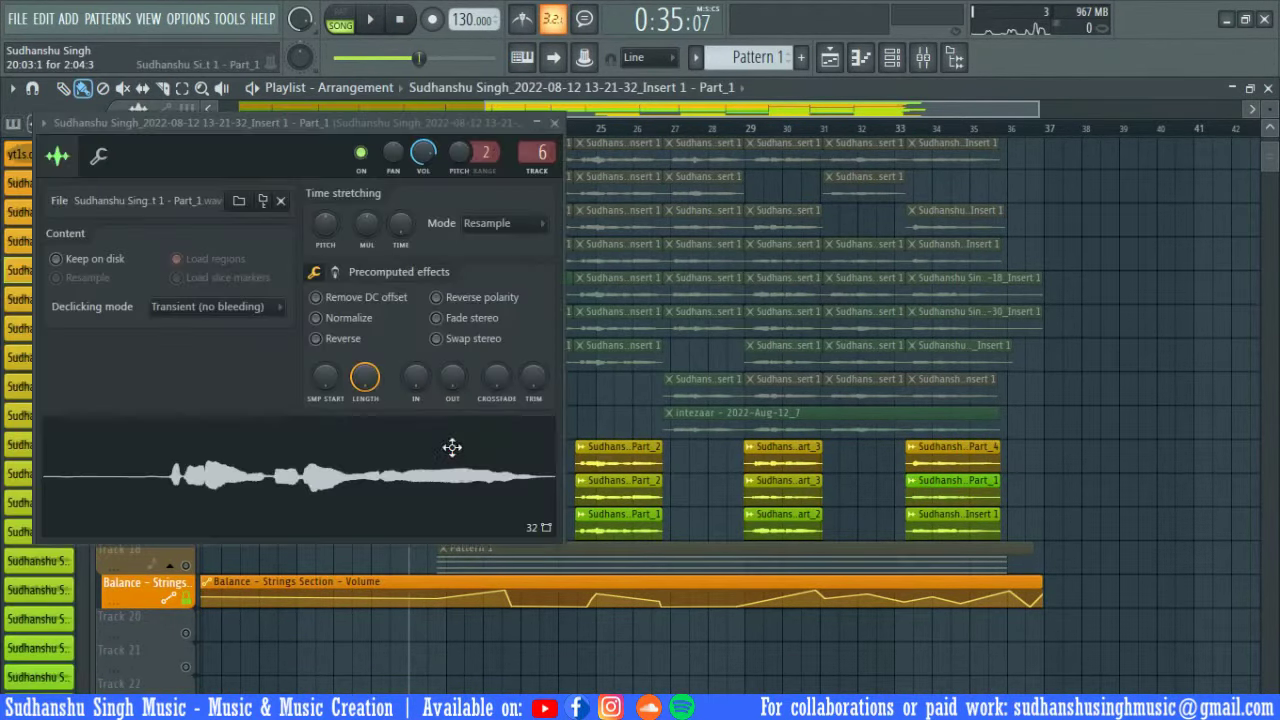
click(557, 125)
Step: Review the key, scale, retune speed and humanize settings of Auto-Tune Access on mixer track 6, and close the plugin and mixer
click(922, 57)
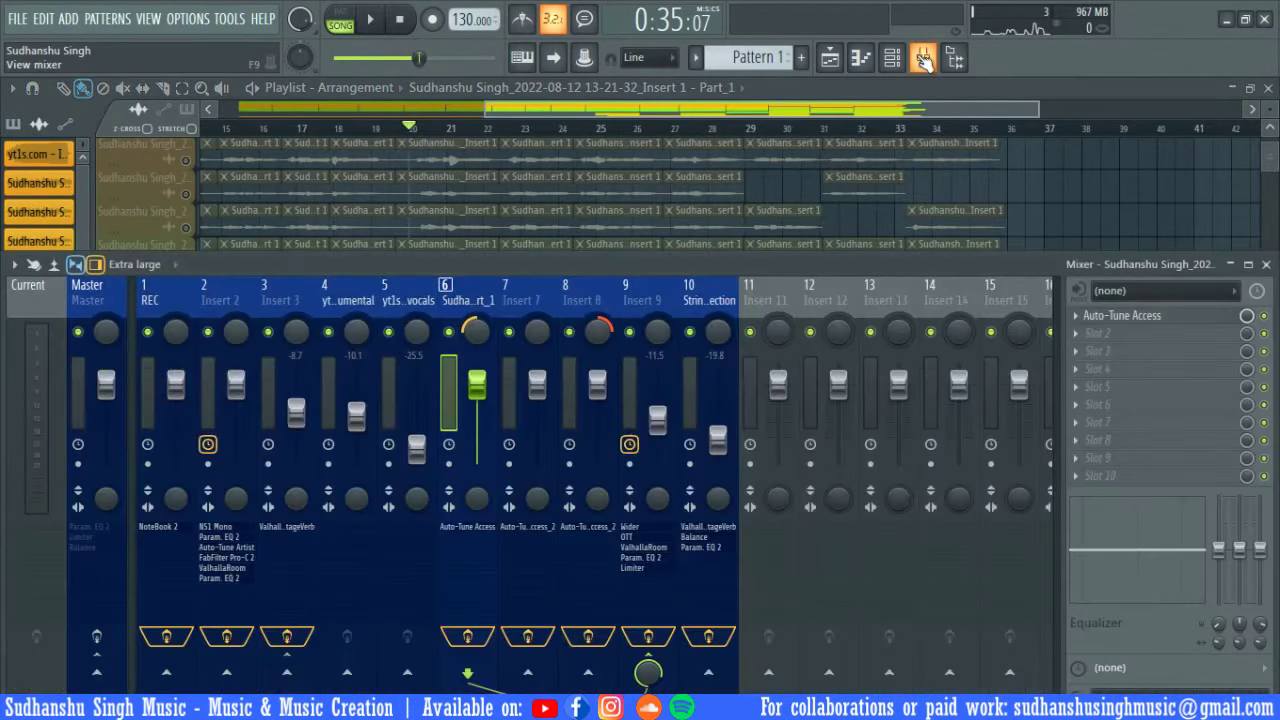
click(475, 524)
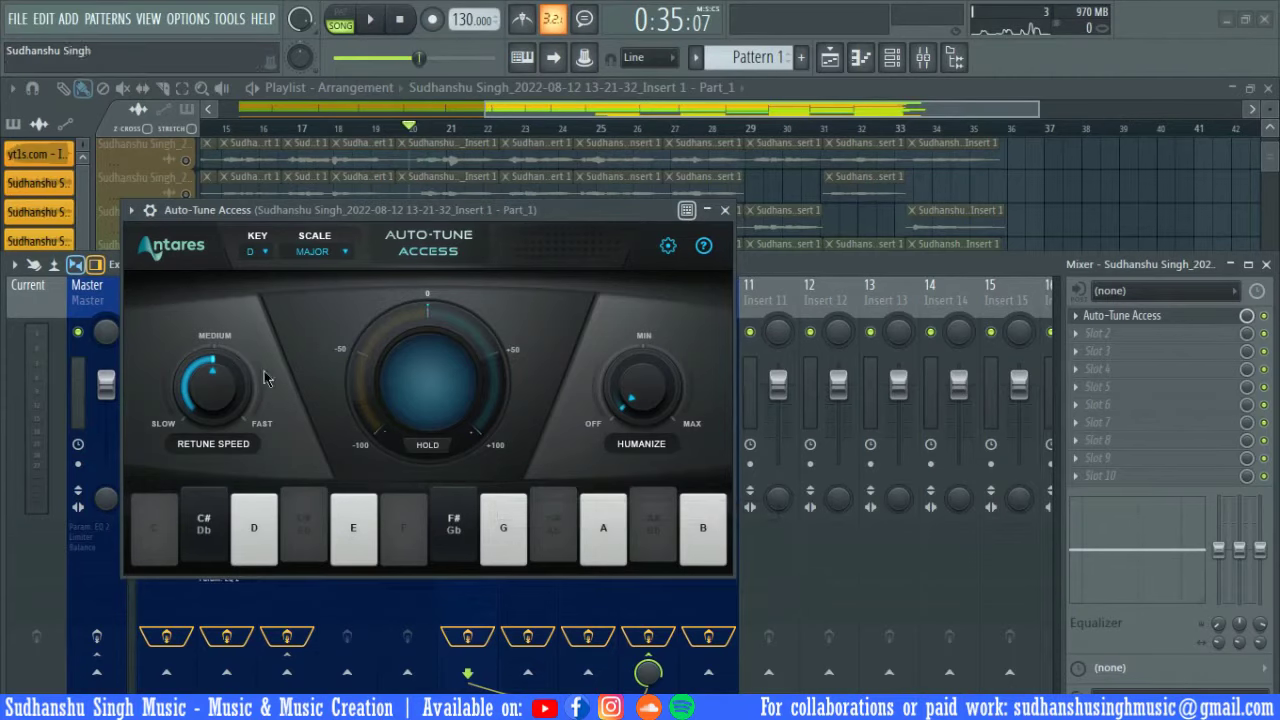
key(Escape)
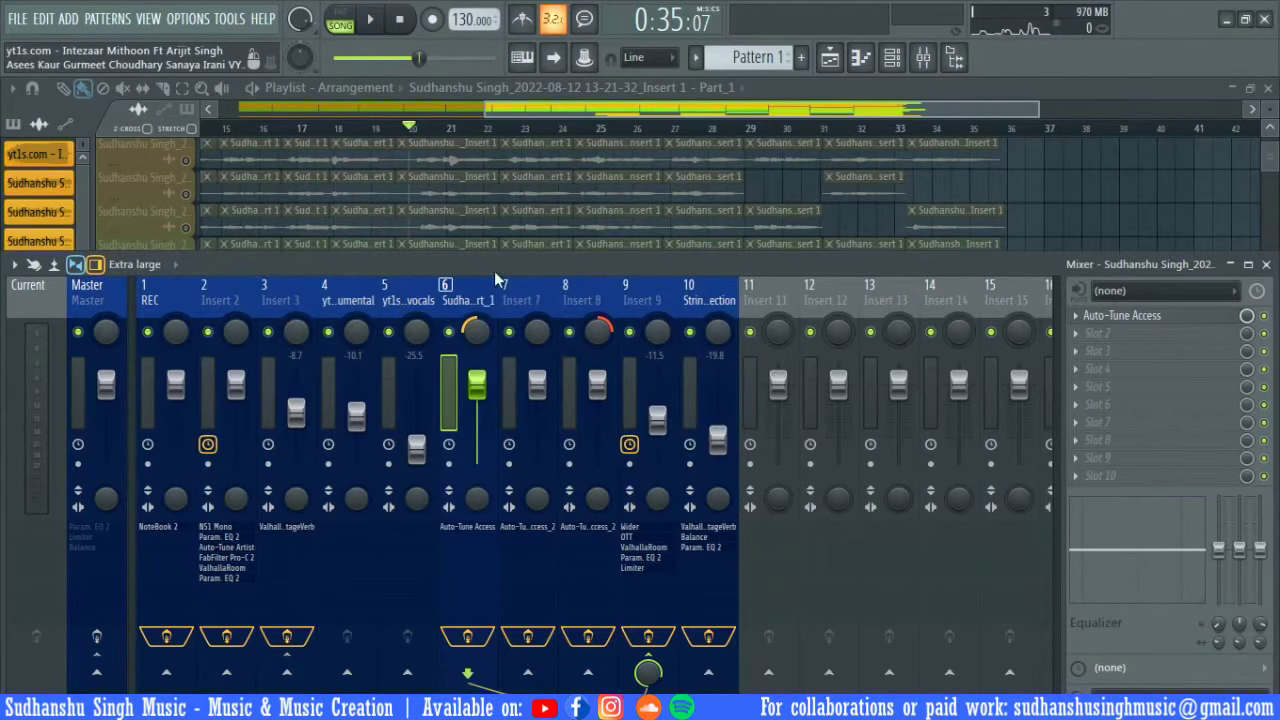
click(1266, 265)
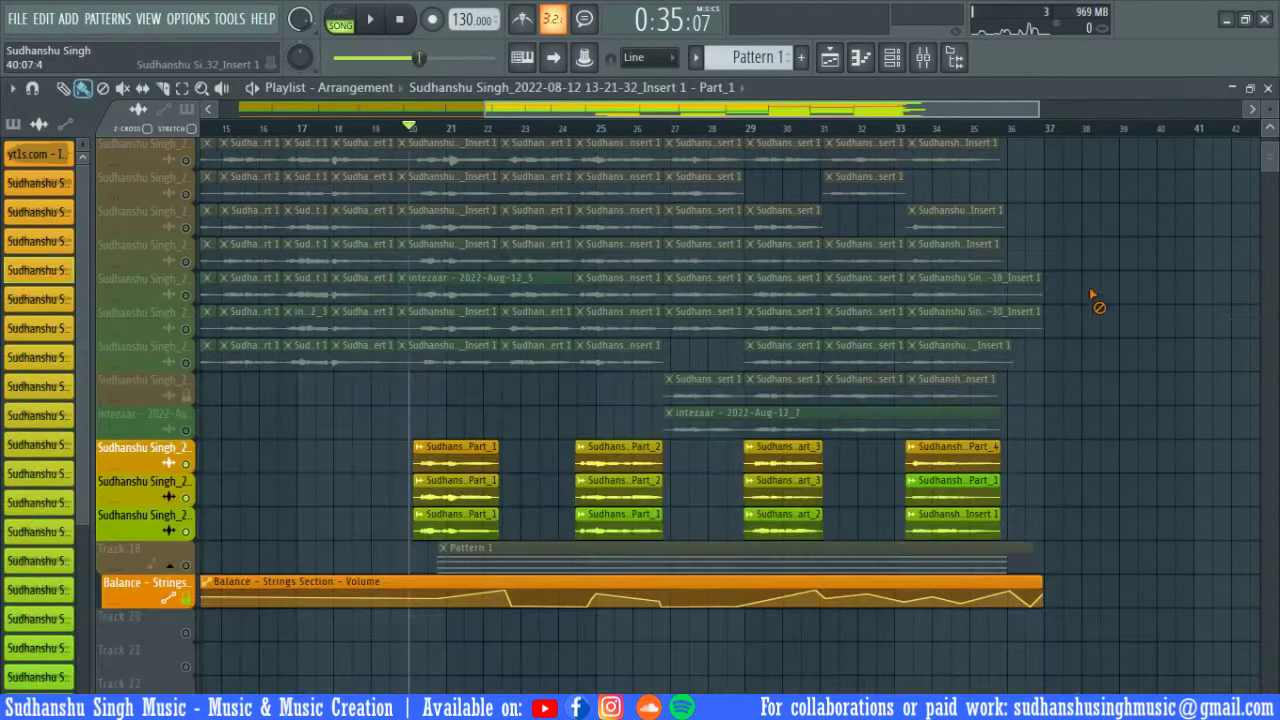
Step: Solo the middle backing-vocal track, check its Part_1 clip's channel settings, and view its effect chain on Insert 7
double_click(460, 492)
click(578, 147)
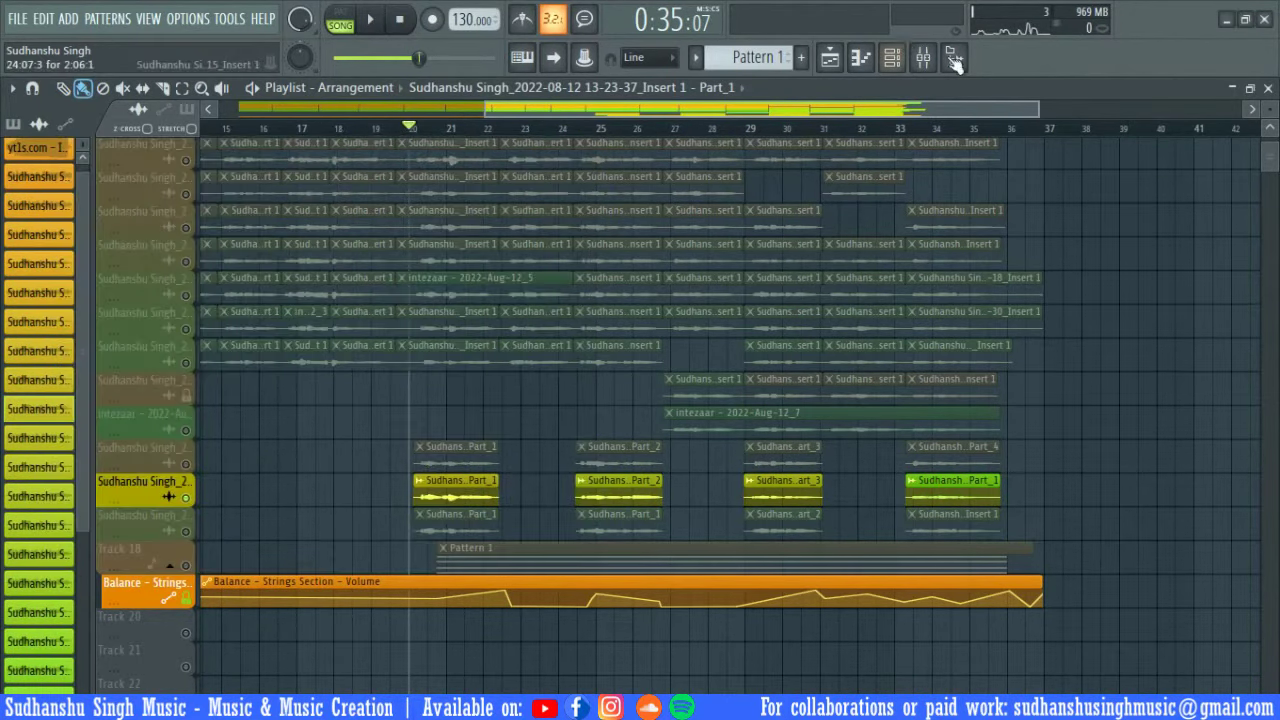
click(925, 58)
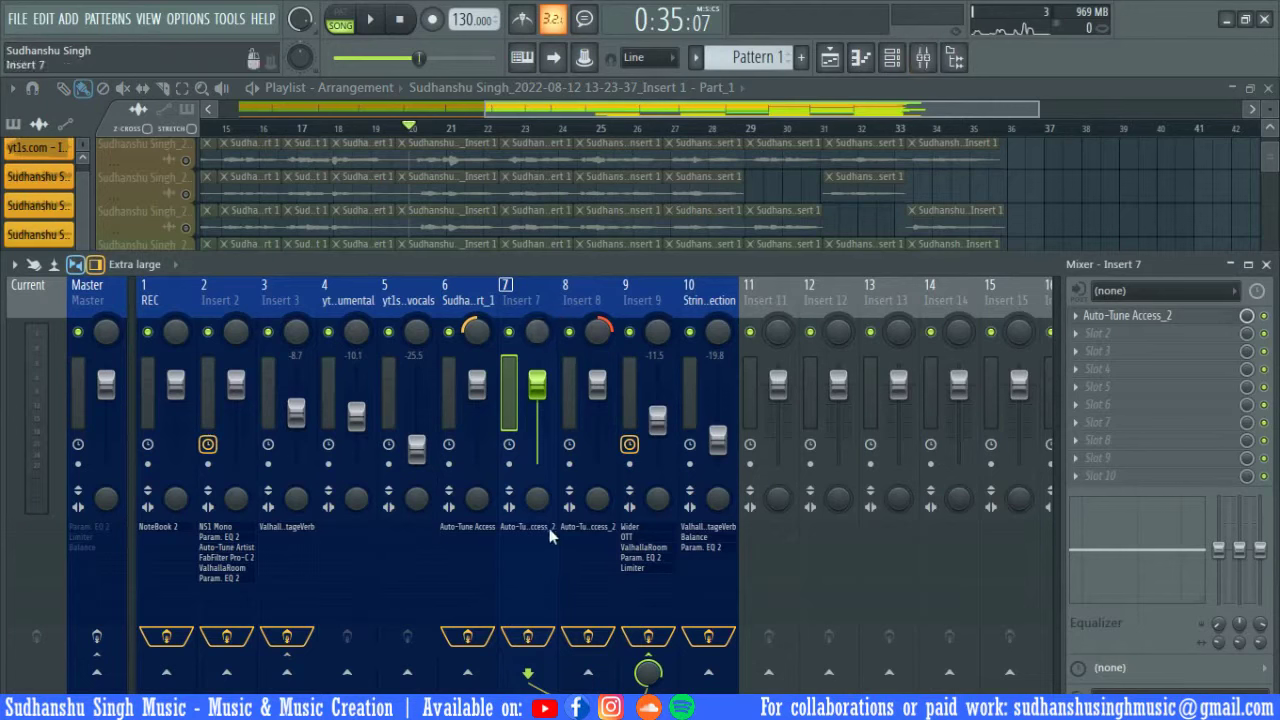
click(1108, 191)
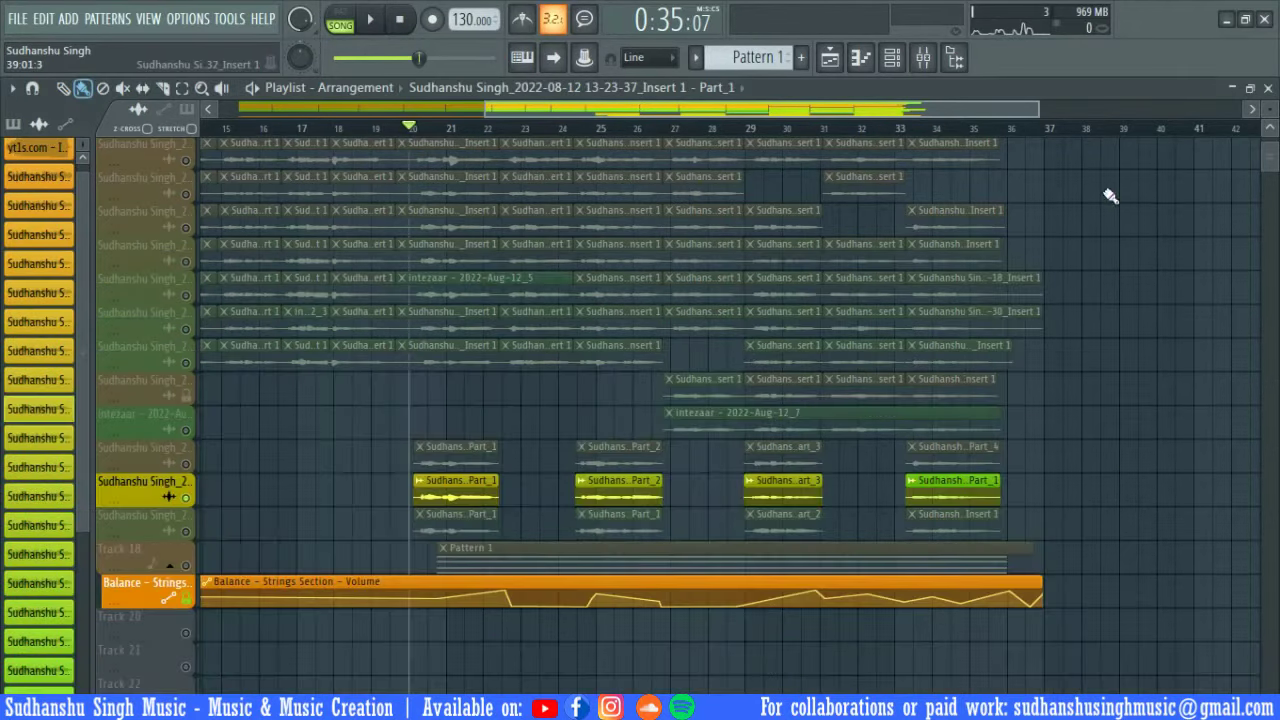
Step: Solo the lowest backing-vocal track and view its effect chain on Insert 8
click(186, 530)
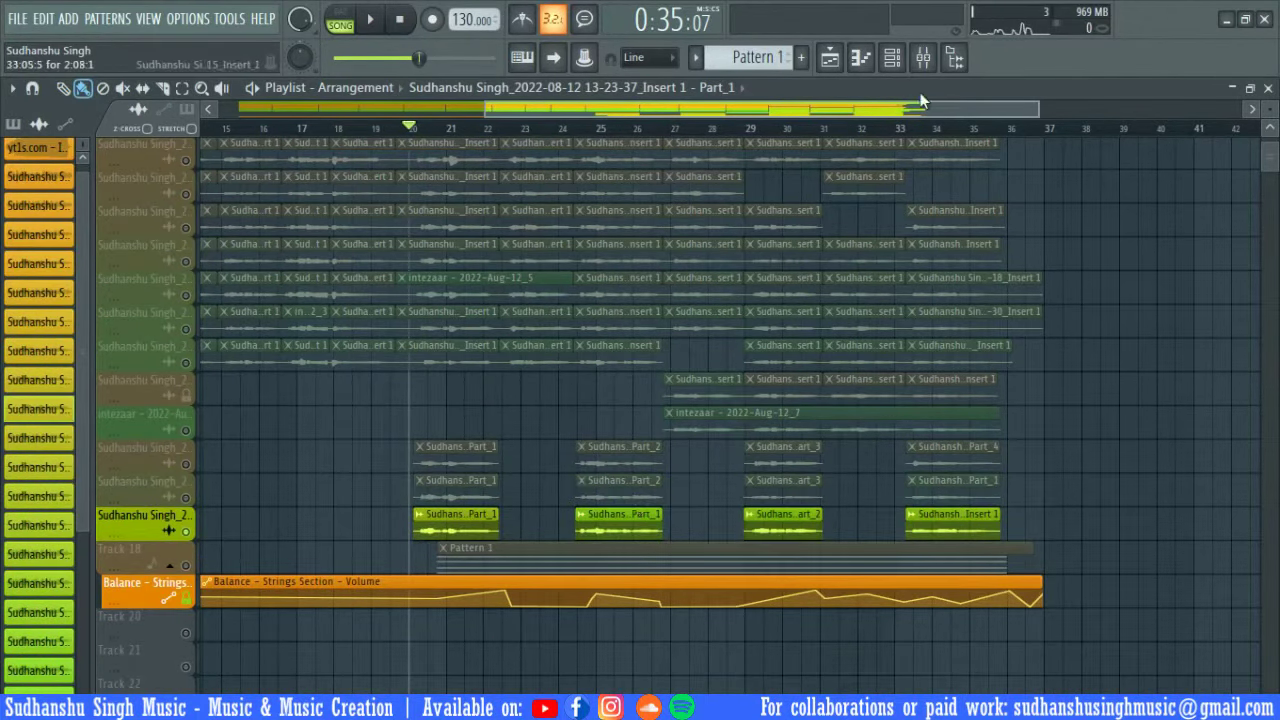
click(925, 62)
click(581, 300)
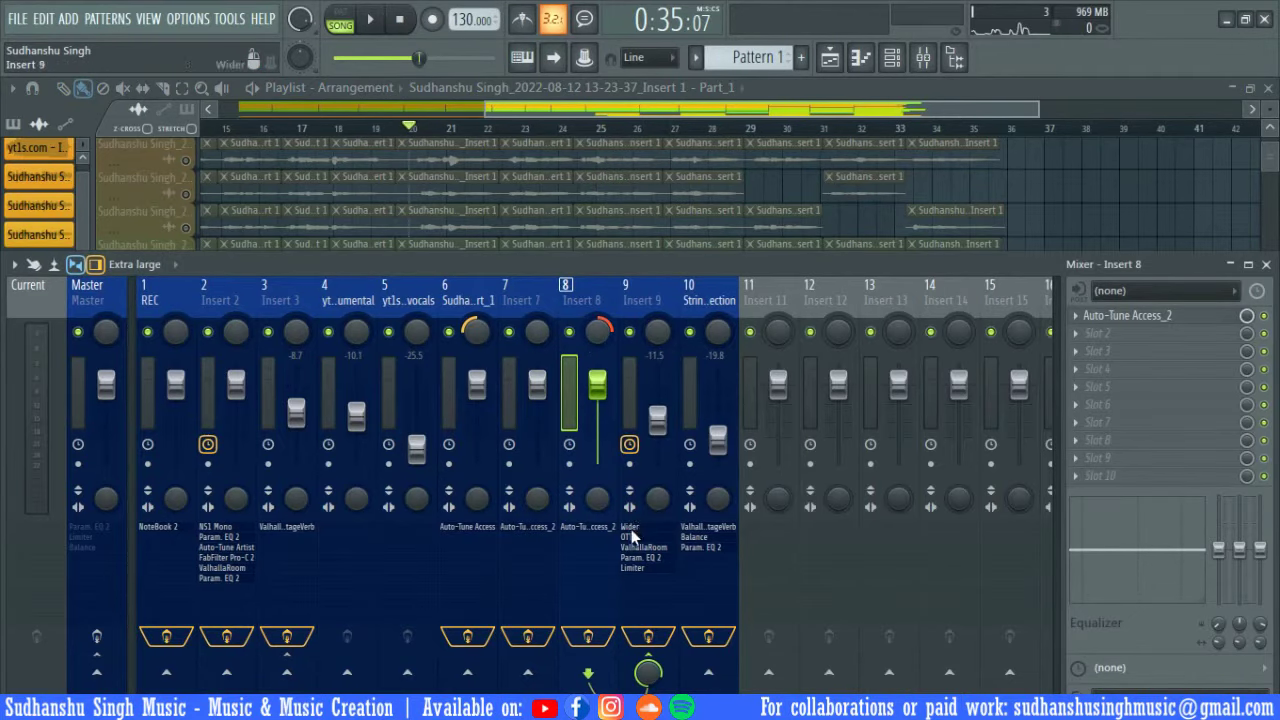
Step: Return to the playlist with all three backing-vocal tracks active and audition their parts, skipping ahead to bars 24 and 28
key(F9)
key(space)
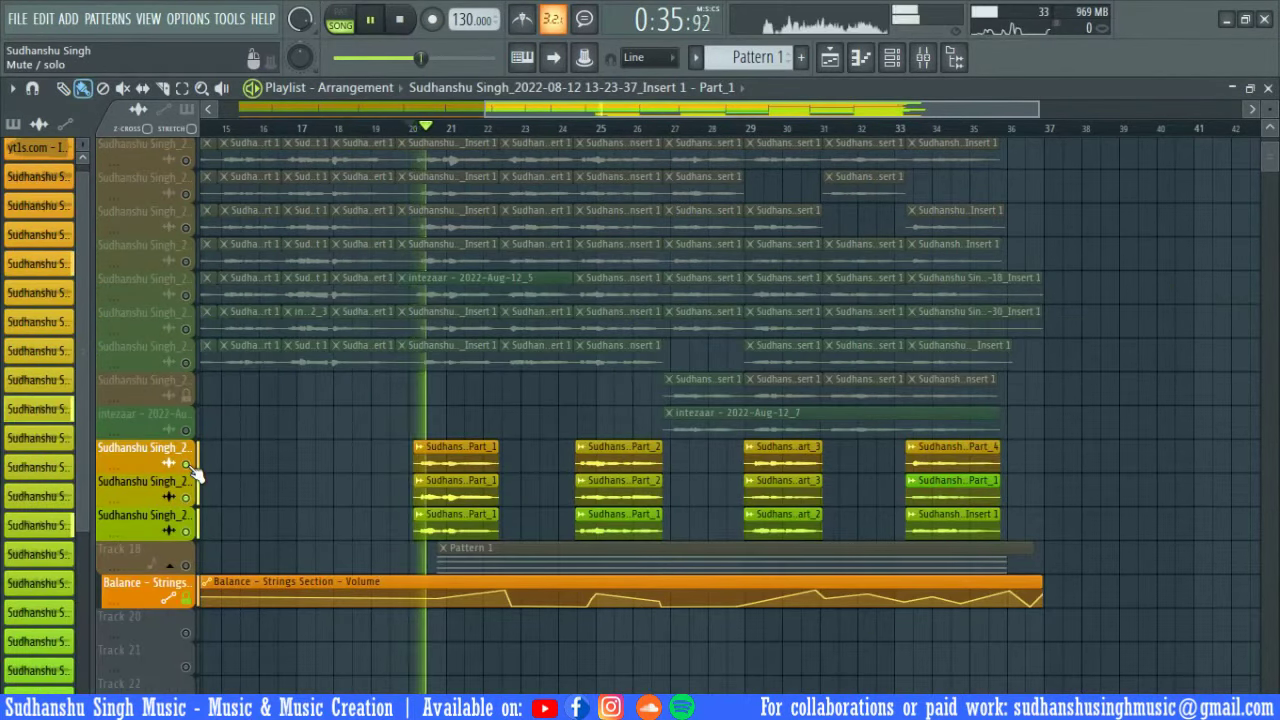
click(586, 128)
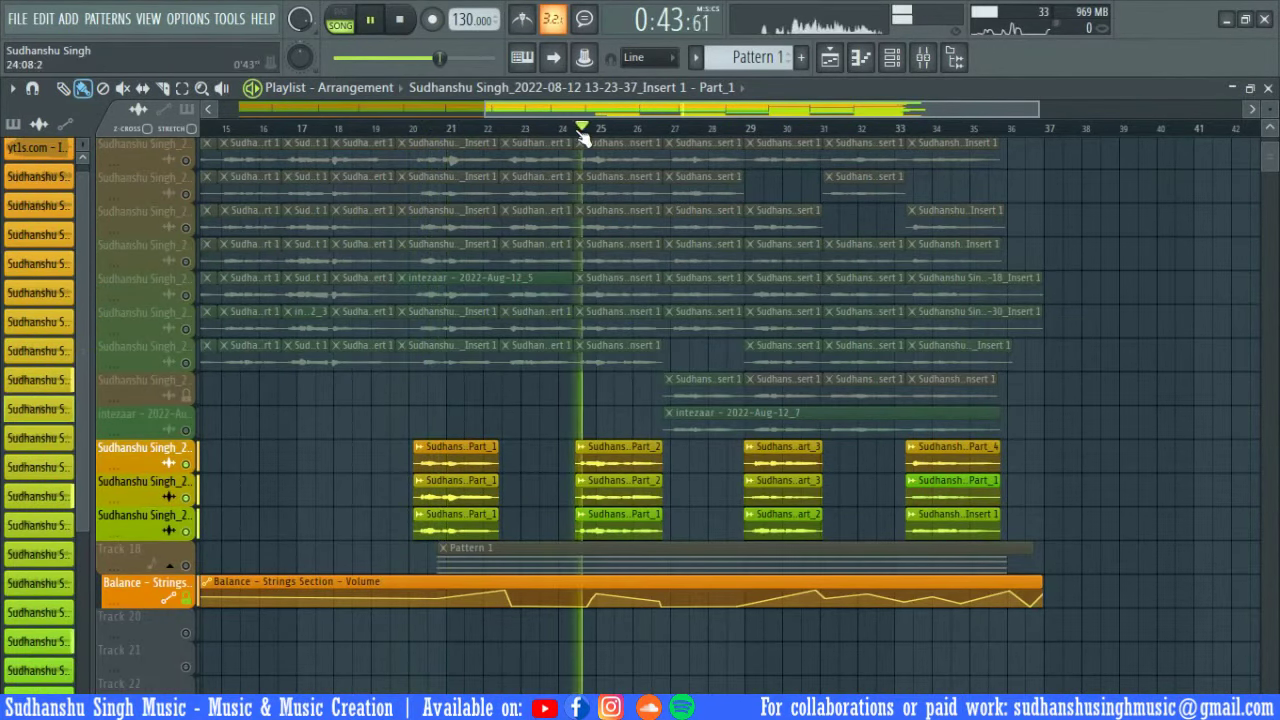
click(731, 130)
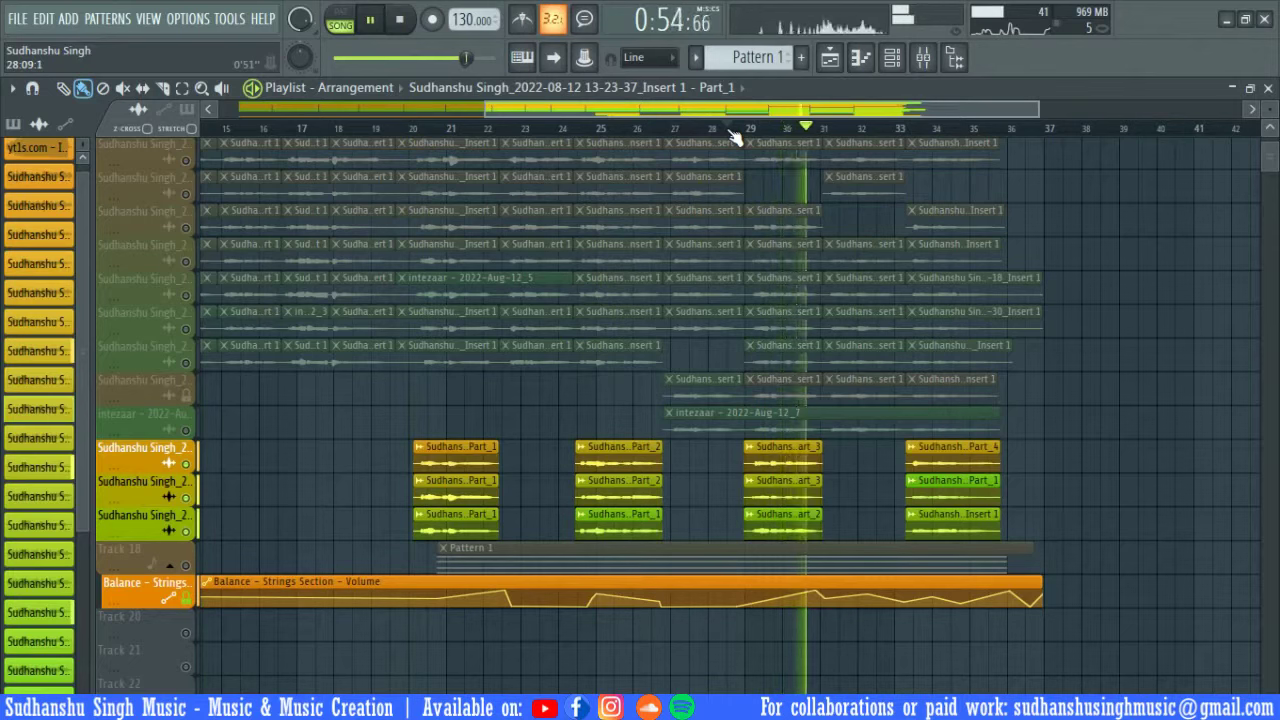
key(space)
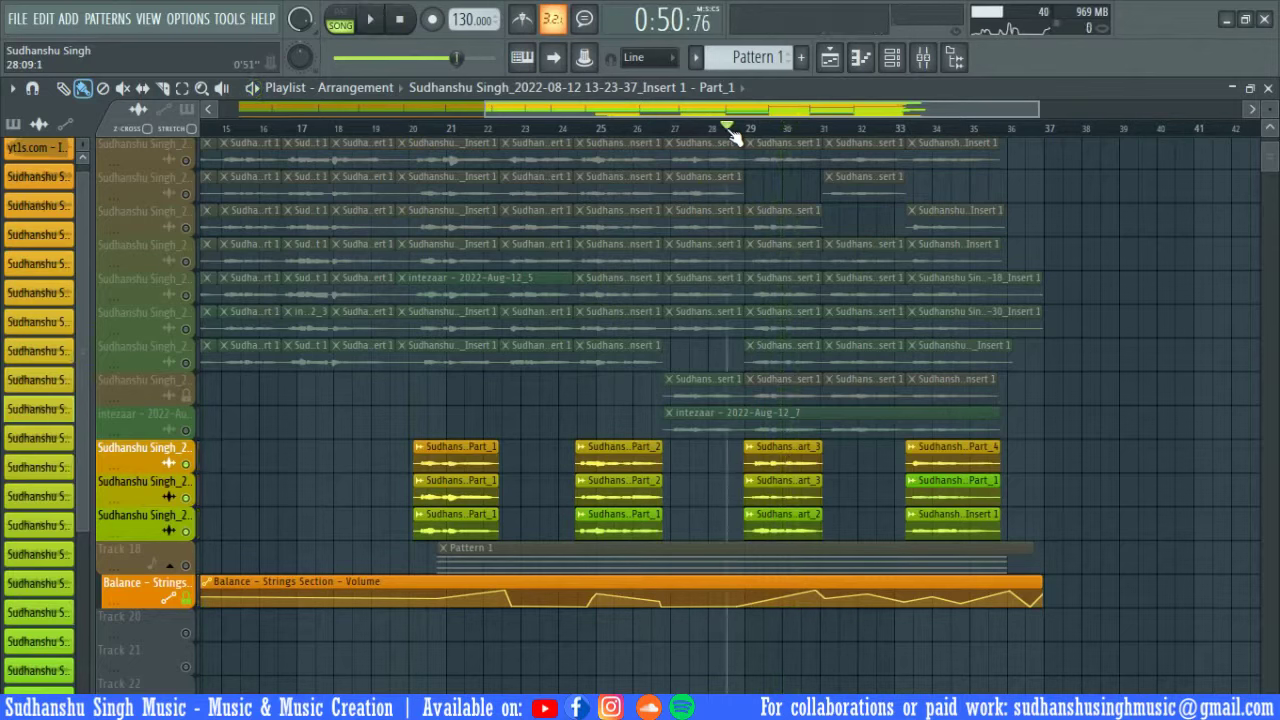
Step: Disable all five effects on Insert 9, from Wider to Fruity Limiter, and play the backing vocals without them
click(924, 58)
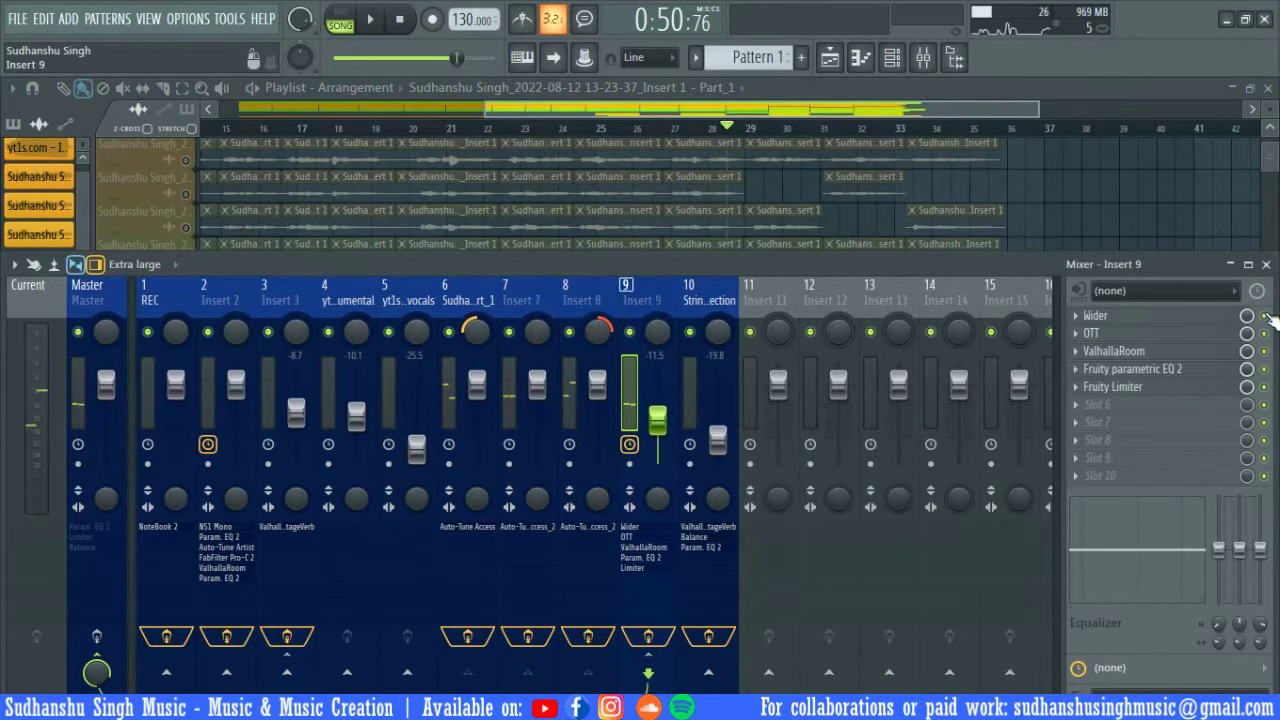
click(1264, 316)
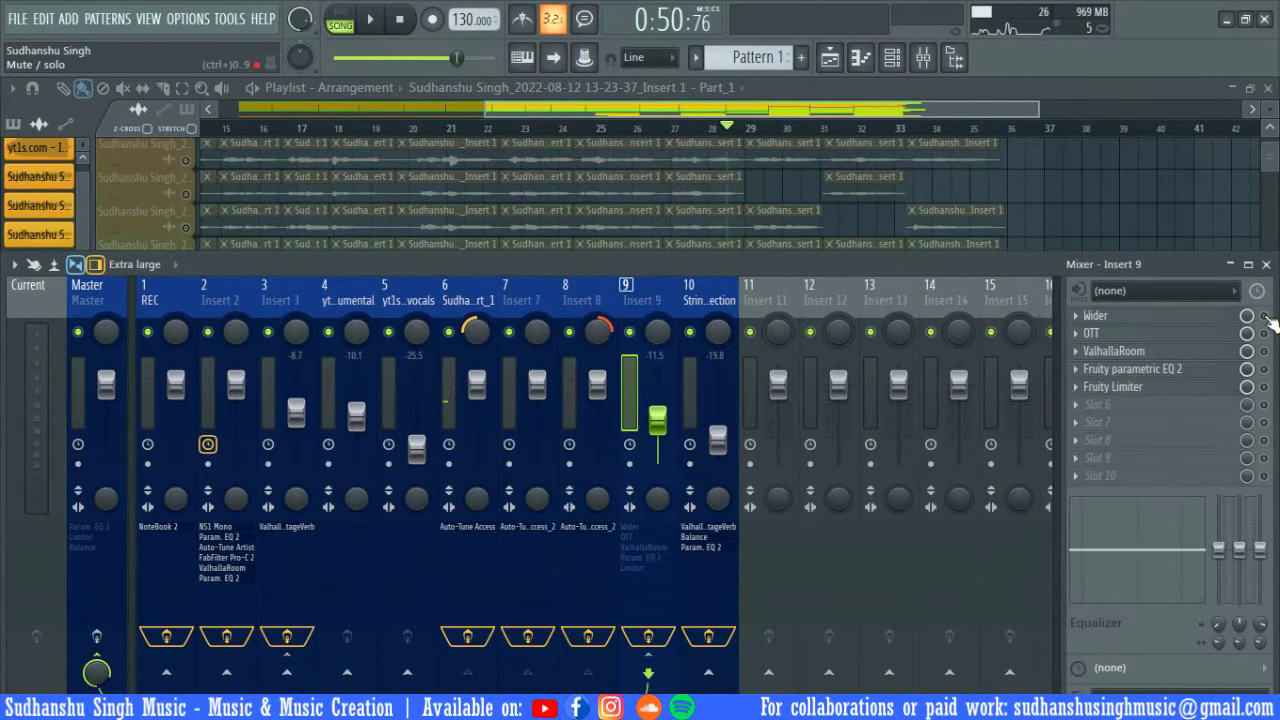
key(space)
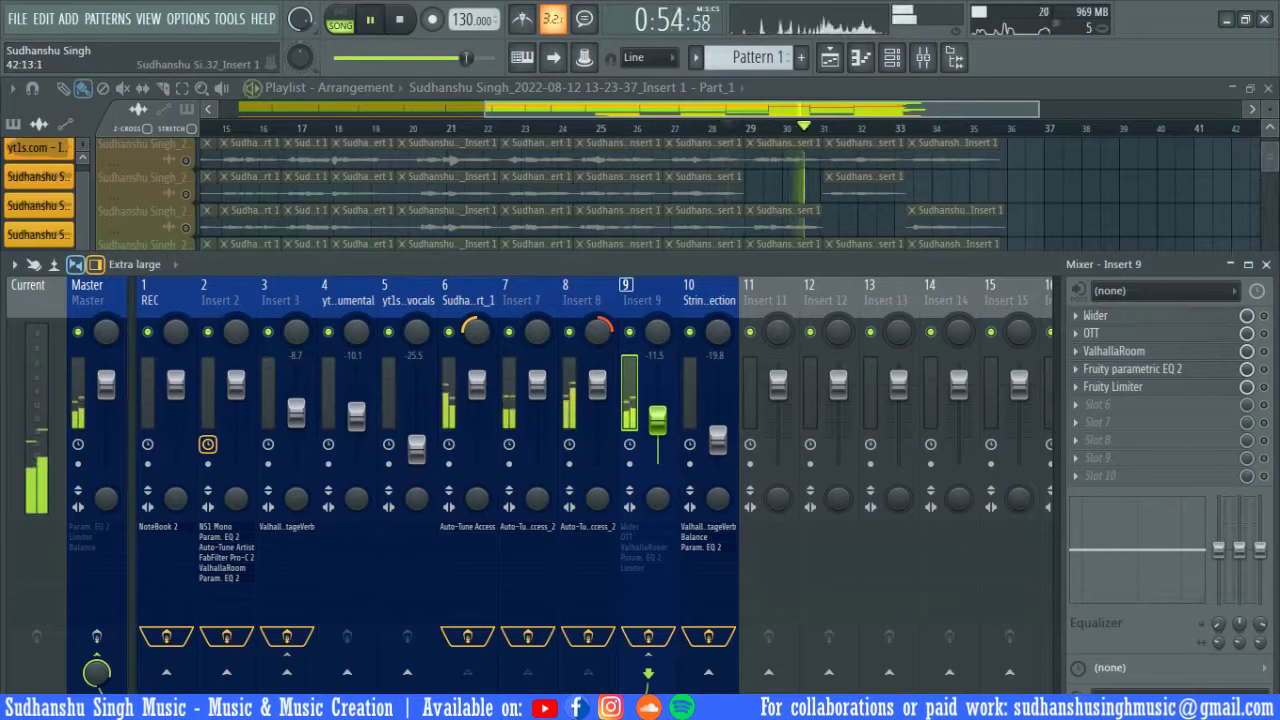
key(space)
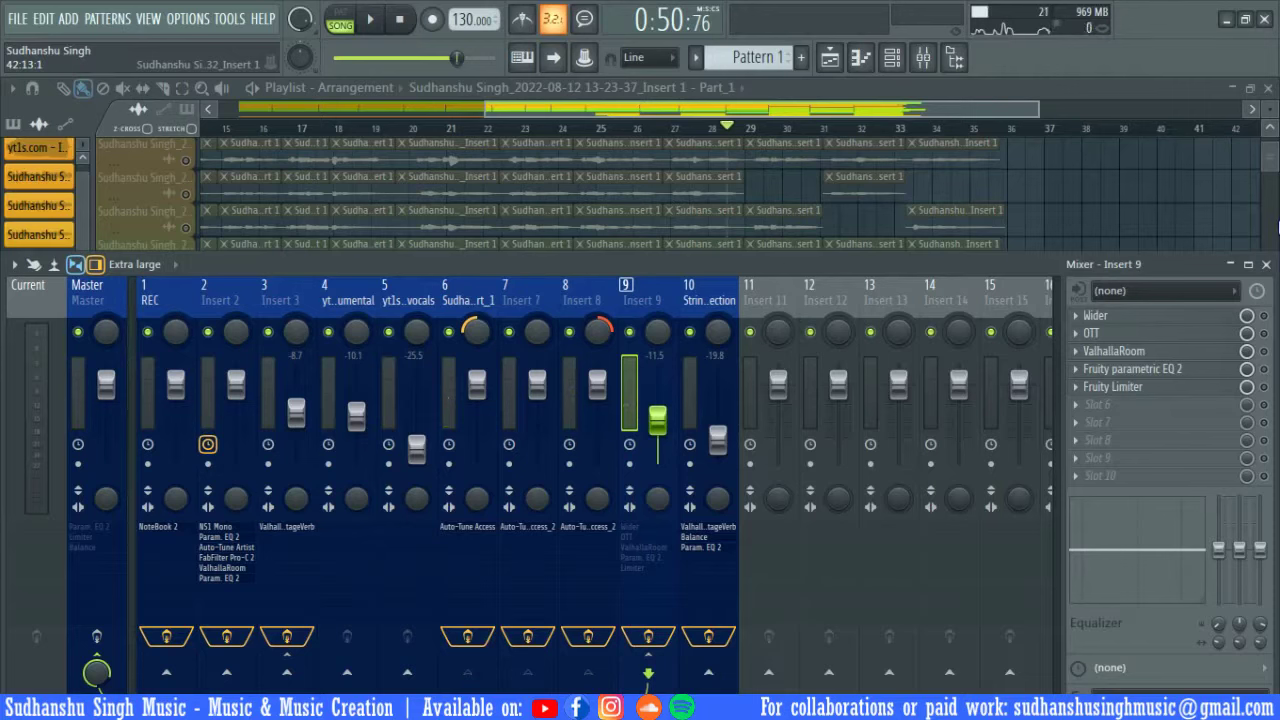
Step: Enable Wider on Insert 9, review its width setting, and close the plugin
click(1196, 321)
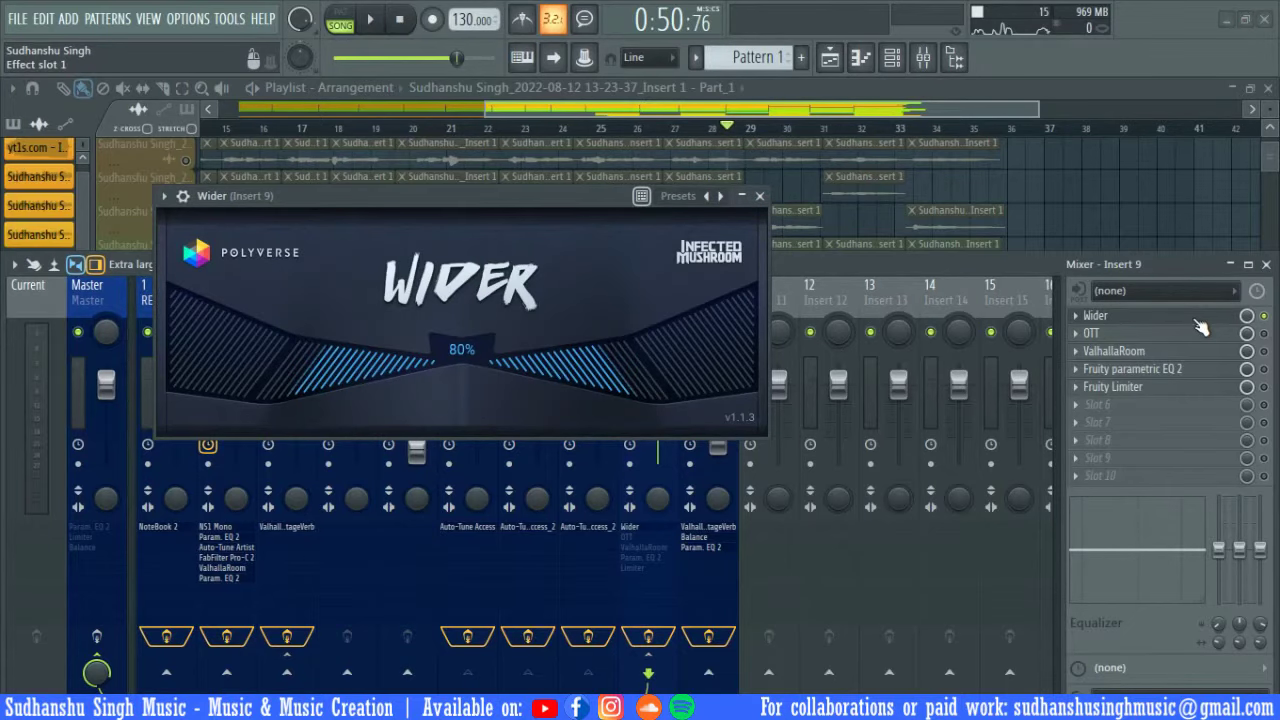
drag(507, 194, 625, 261)
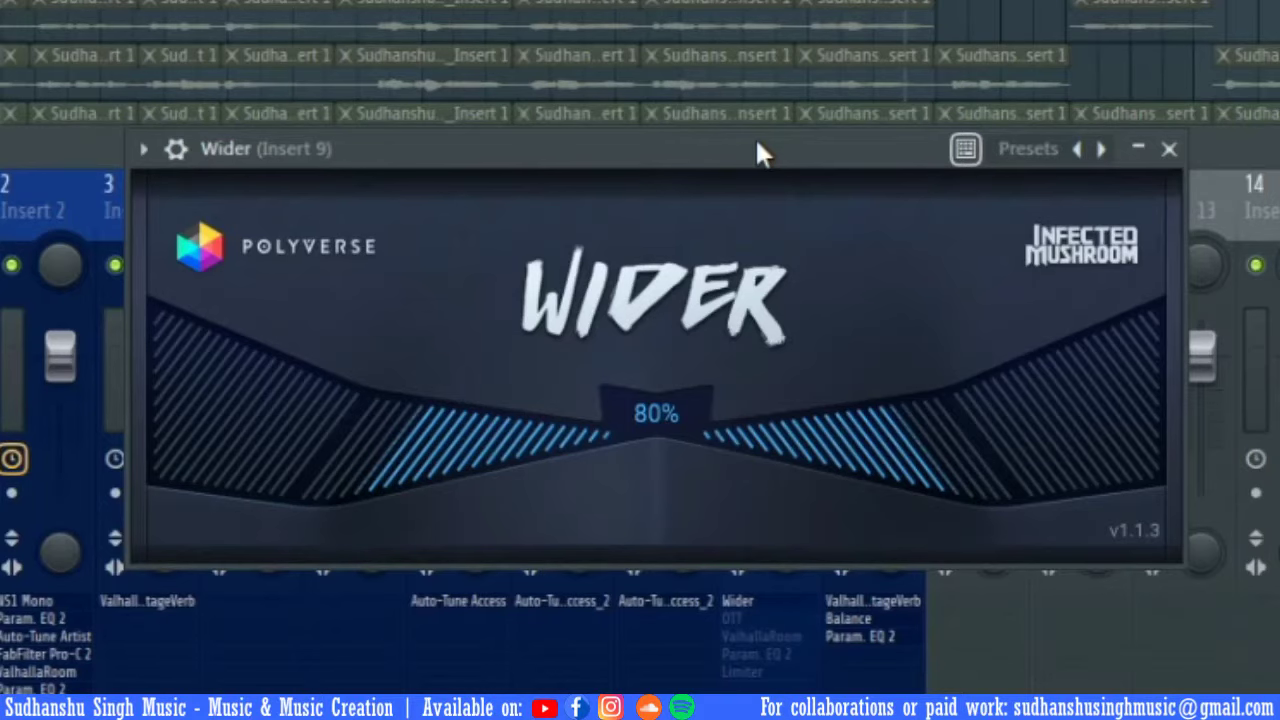
key(Escape)
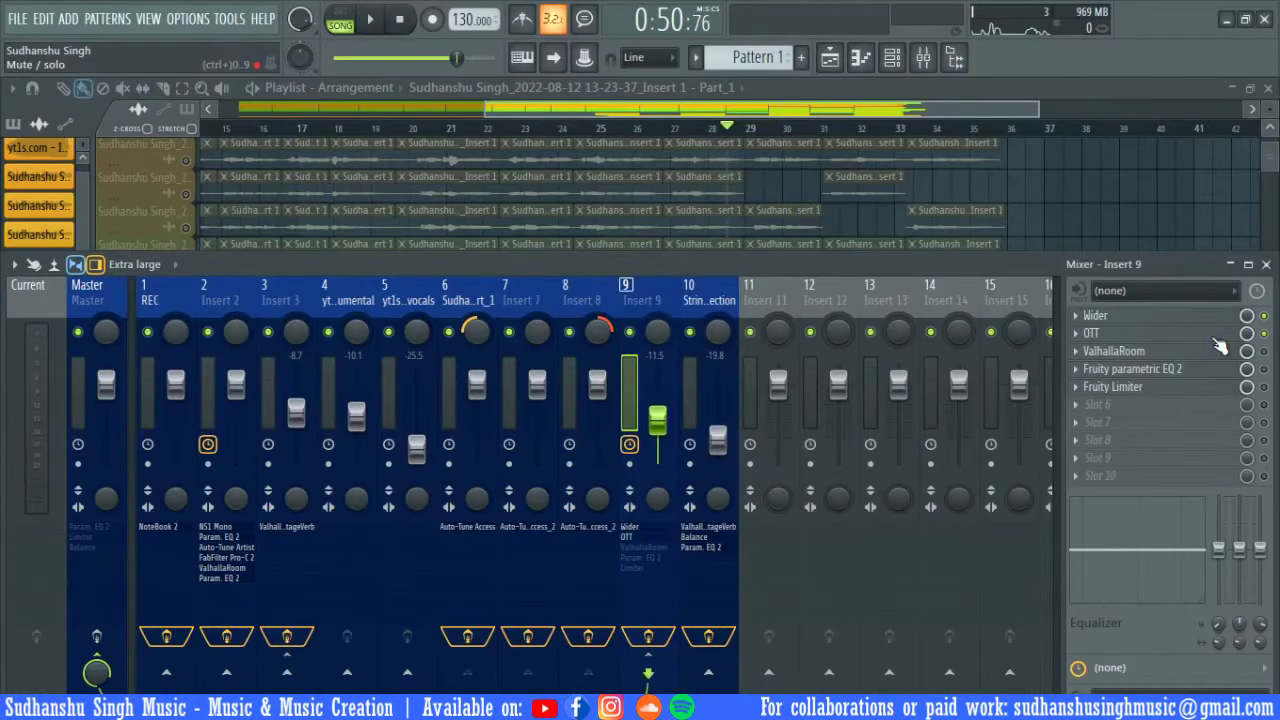
Step: Review OTT's settings on Insert 9, play the backing vocals through it, and close the plugin
click(1216, 338)
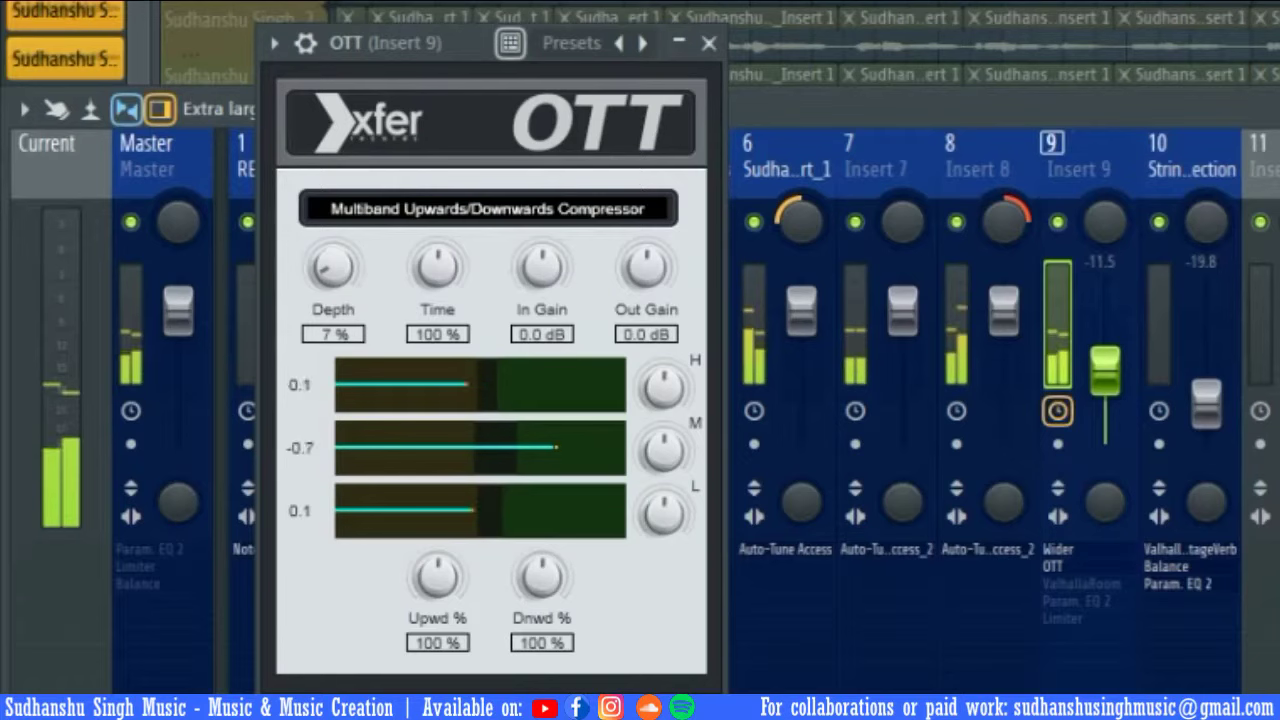
key(space)
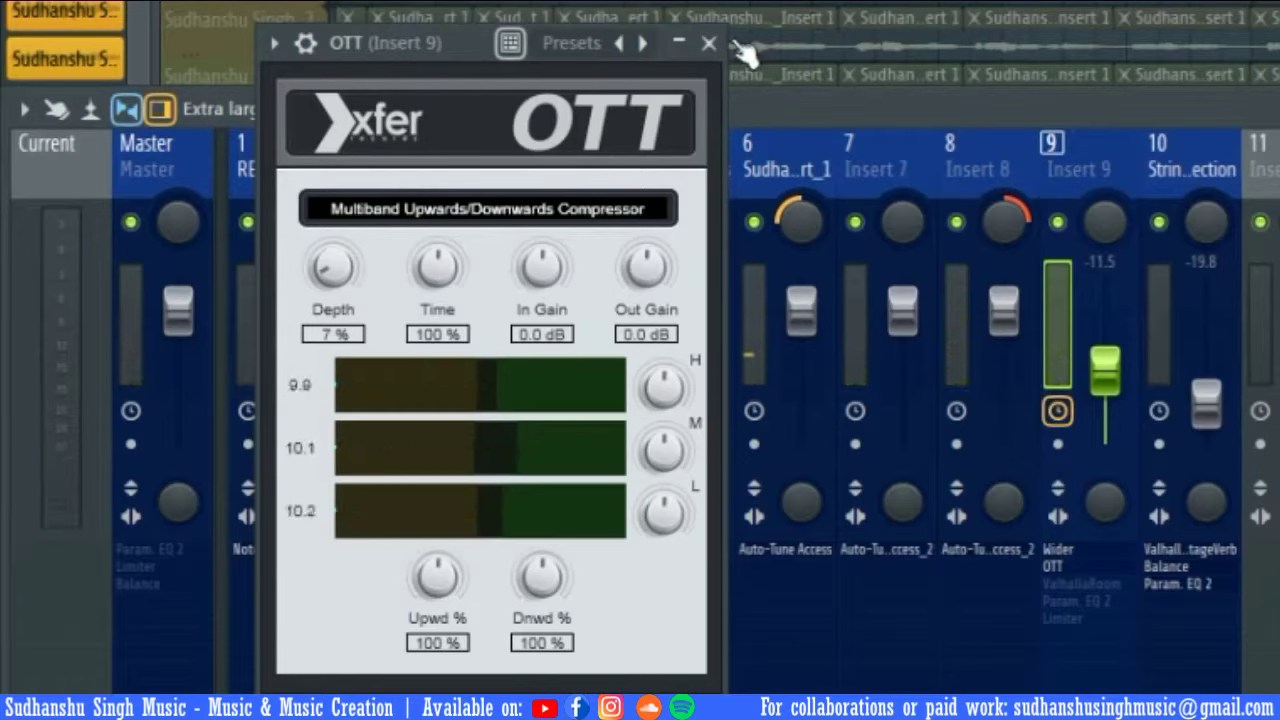
click(710, 44)
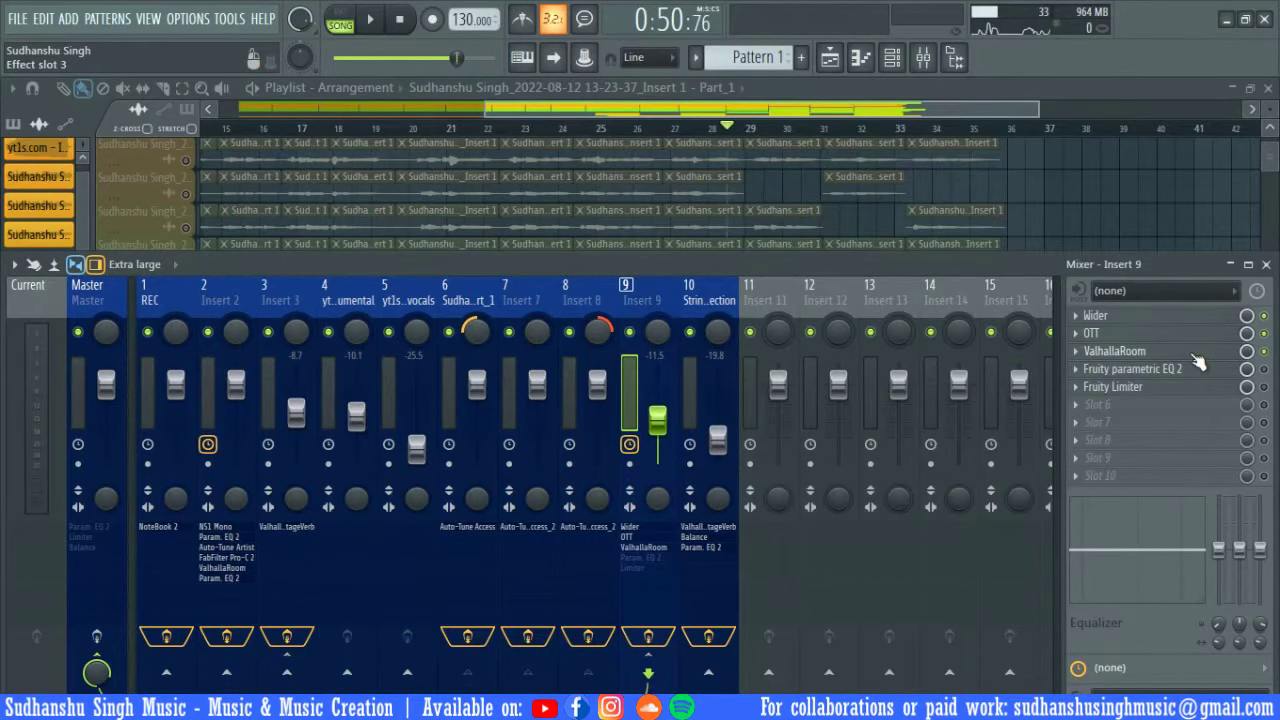
Step: Review ValhallaRoom's reverb settings on Insert 9, play the backing vocals through it, and close the plugin
click(1195, 354)
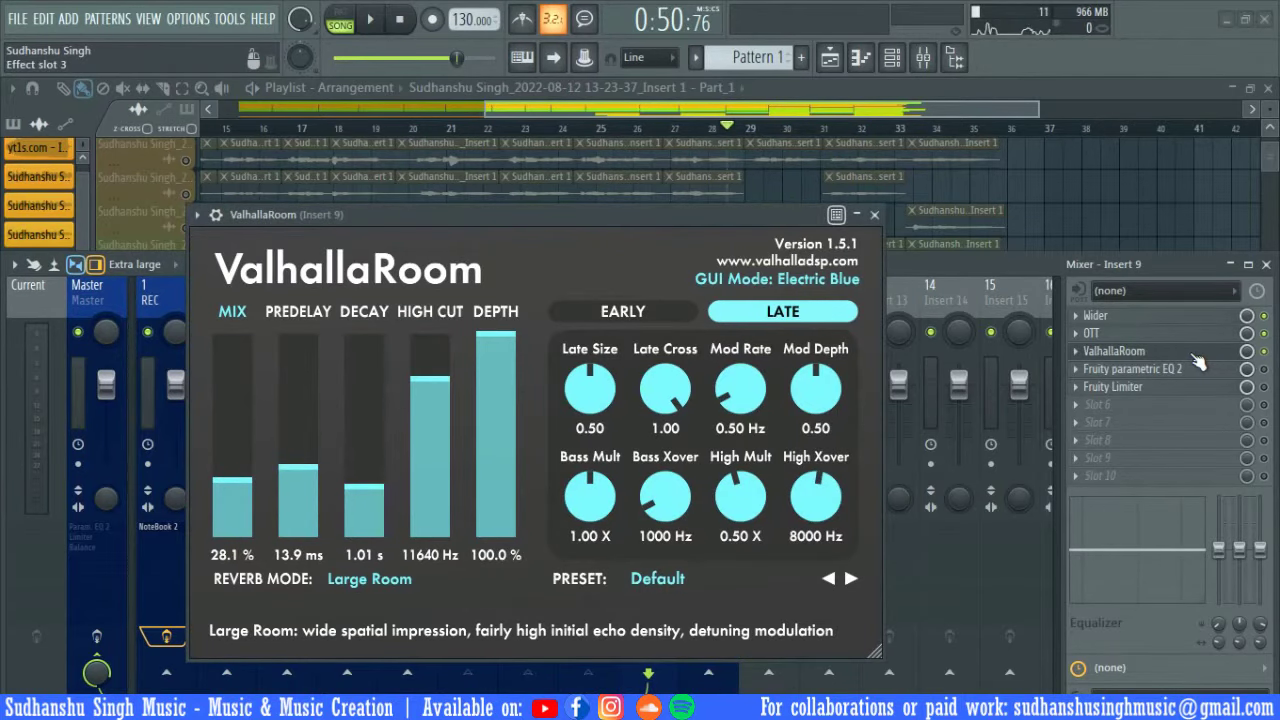
key(space)
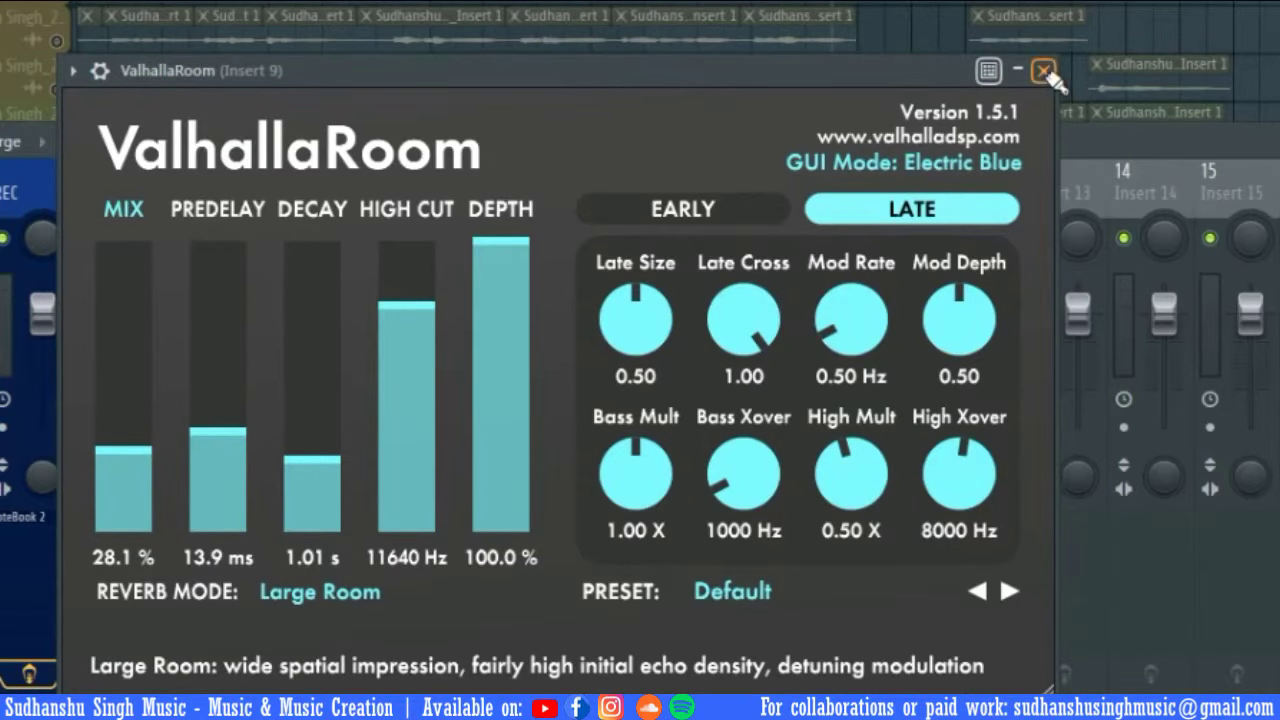
click(1044, 70)
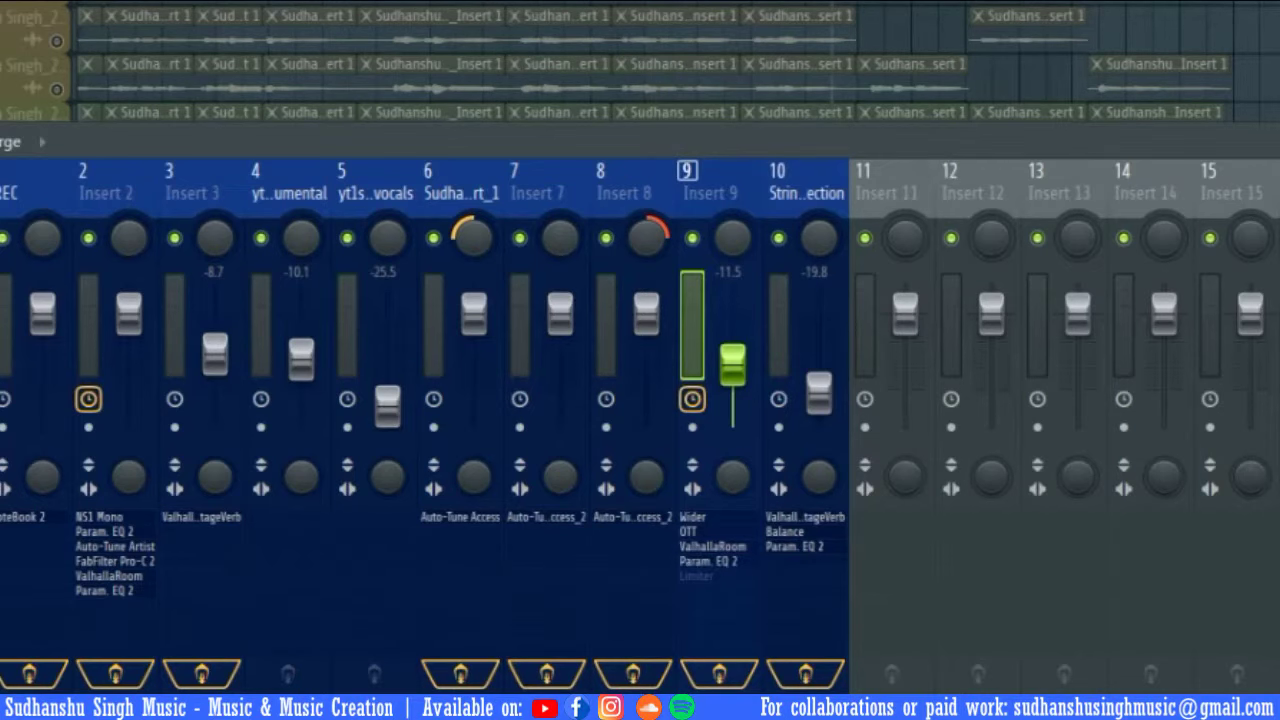
Step: Review Fruity parametric EQ 2 on Insert 9, enable Fruity Limiter, and play the backing vocals through the full chain
click(705, 561)
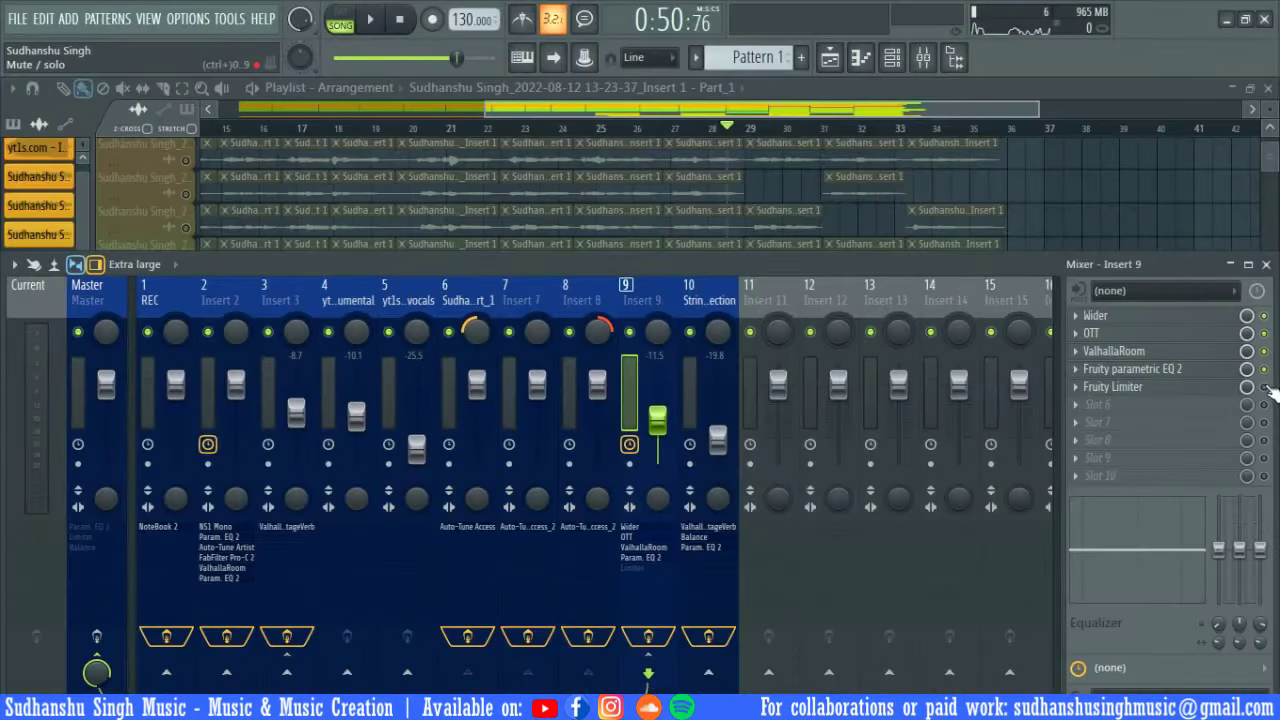
click(1180, 390)
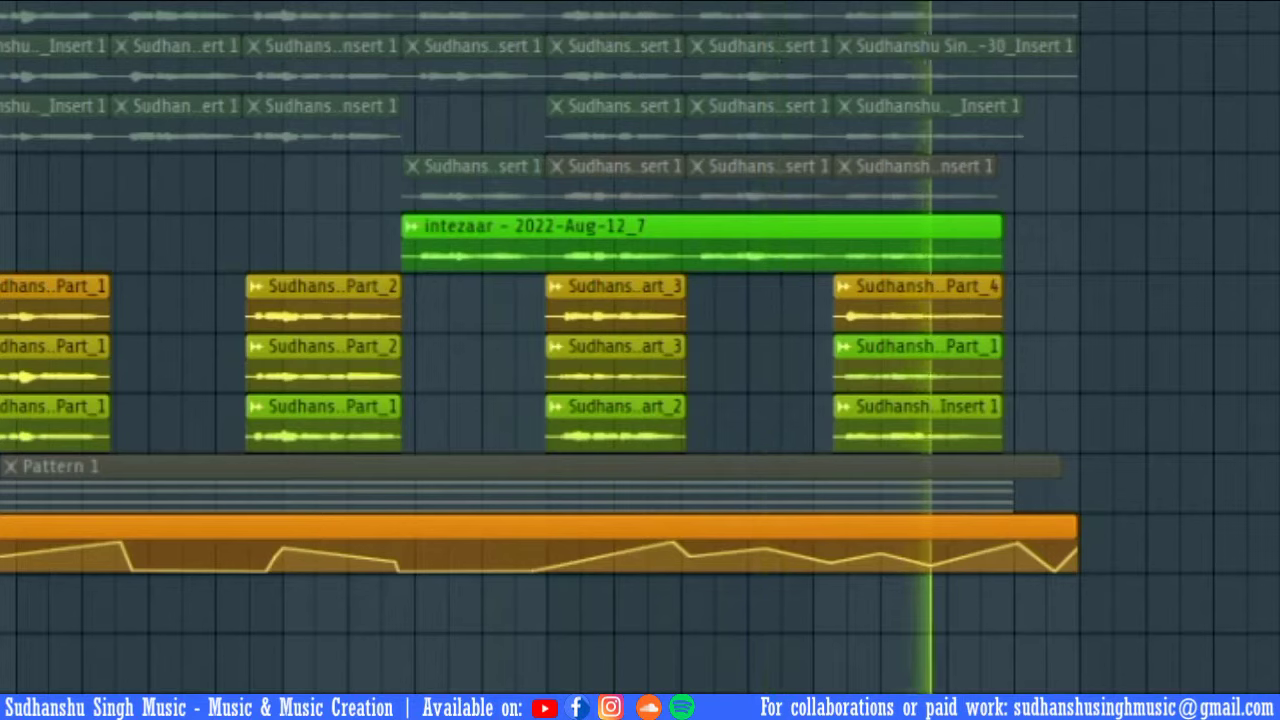
key(space)
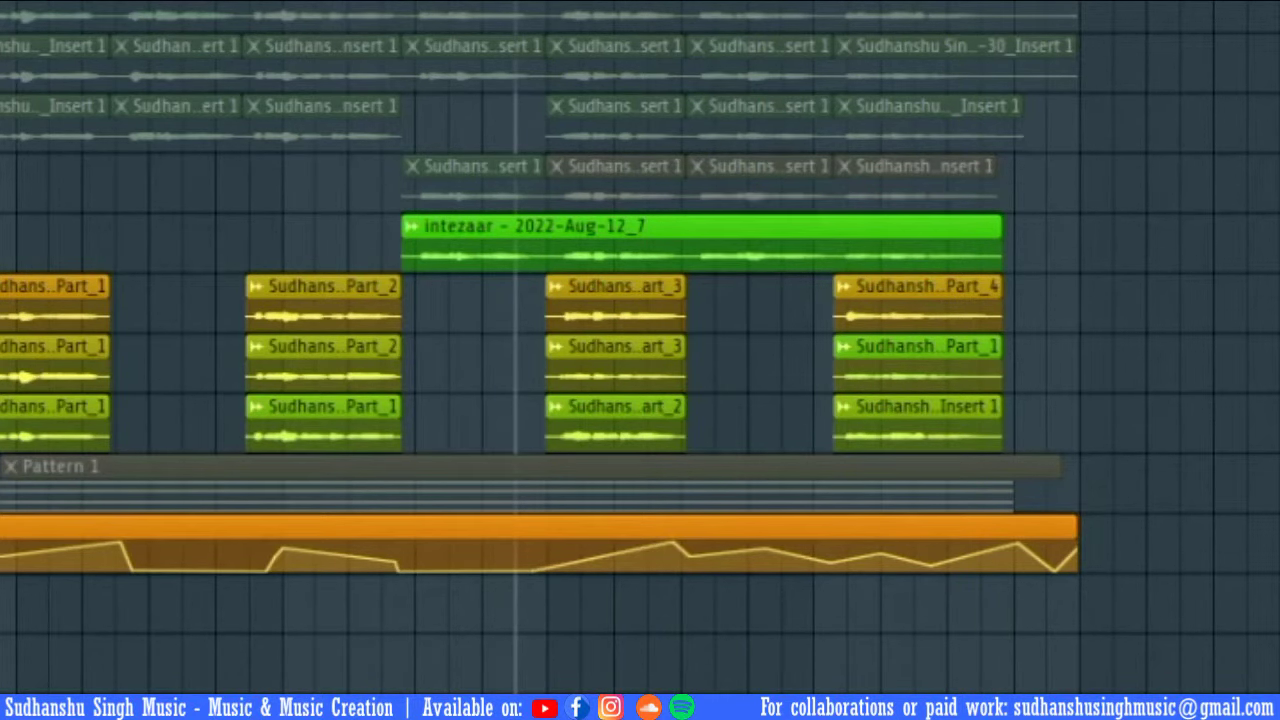
Step: Solo Track 18 holding the strings pattern and place the playhead just before the Pattern 1 clip, between bars 20 and 21
click(355, 92)
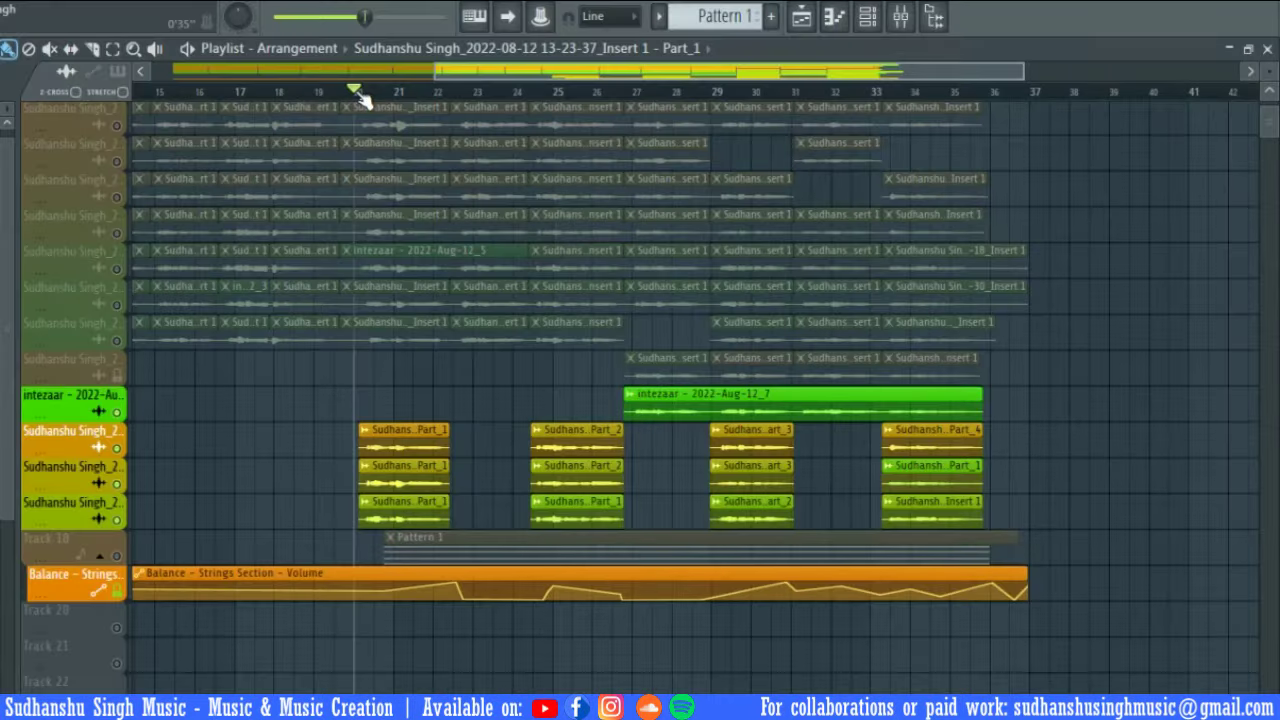
click(115, 552)
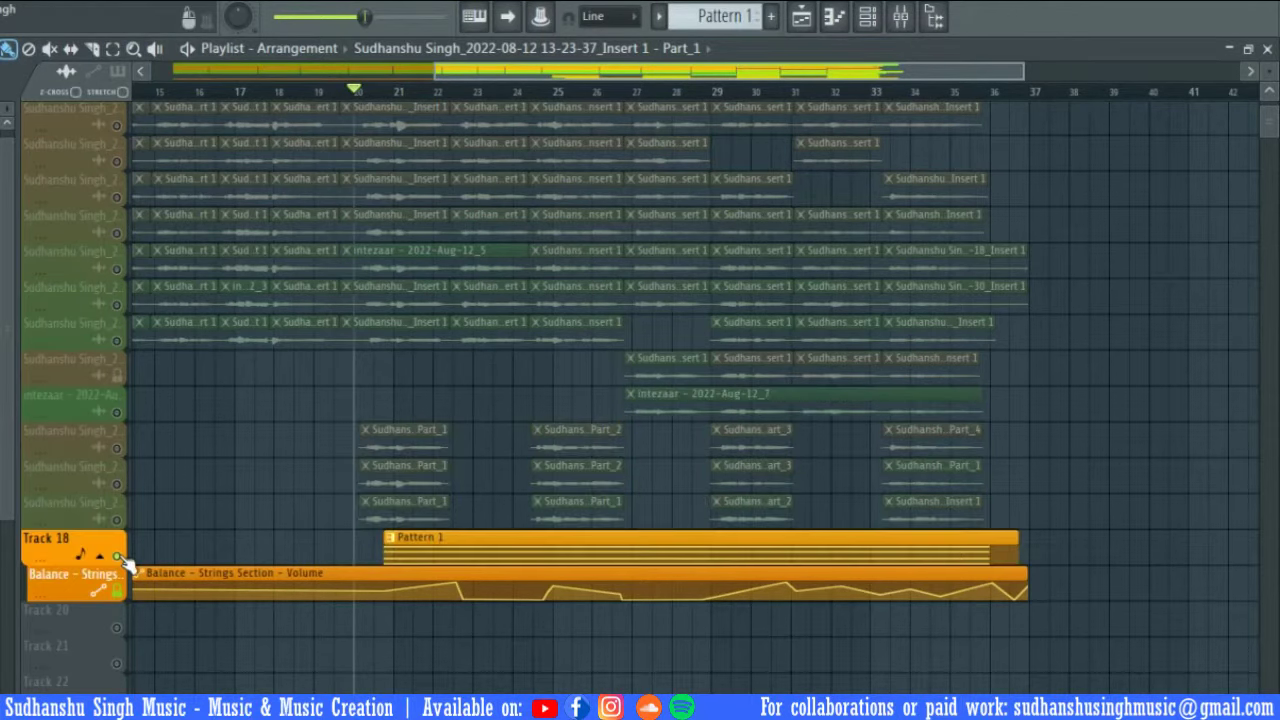
drag(358, 96, 376, 96)
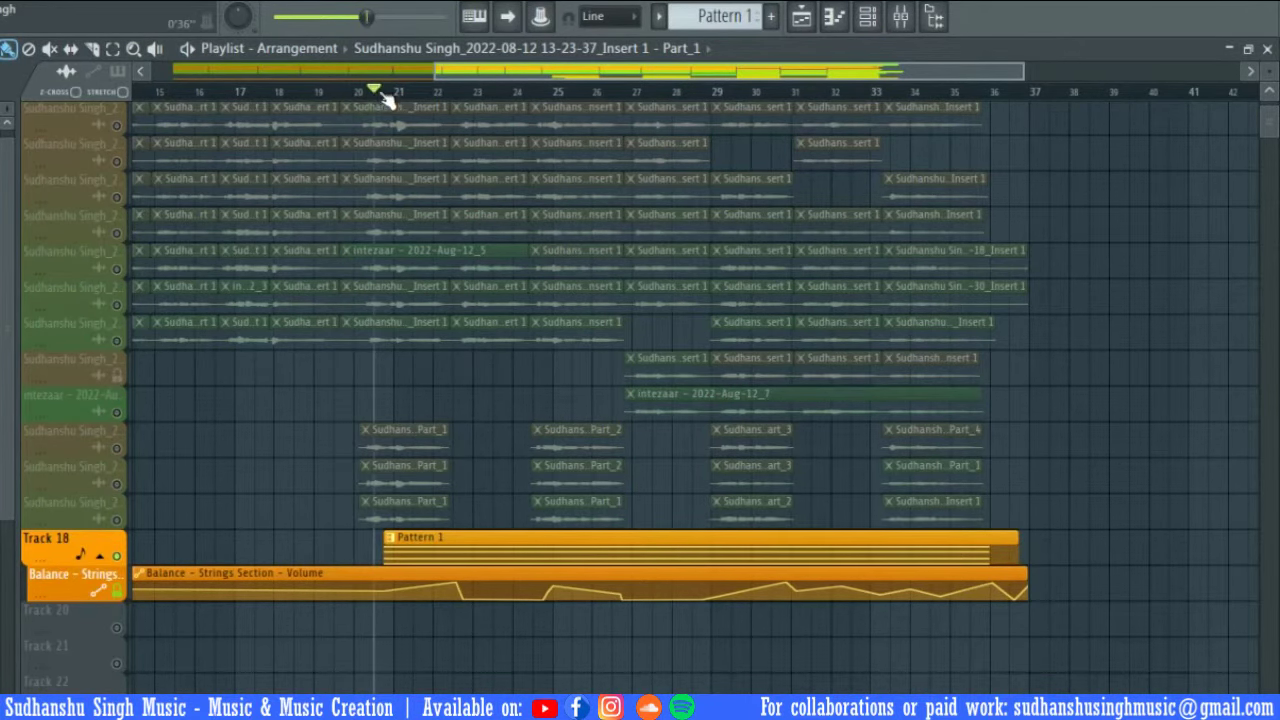
Step: View Pattern 1's strings notes in the piano roll, return to the playlist, and audition the soloed strings
double_click(629, 560)
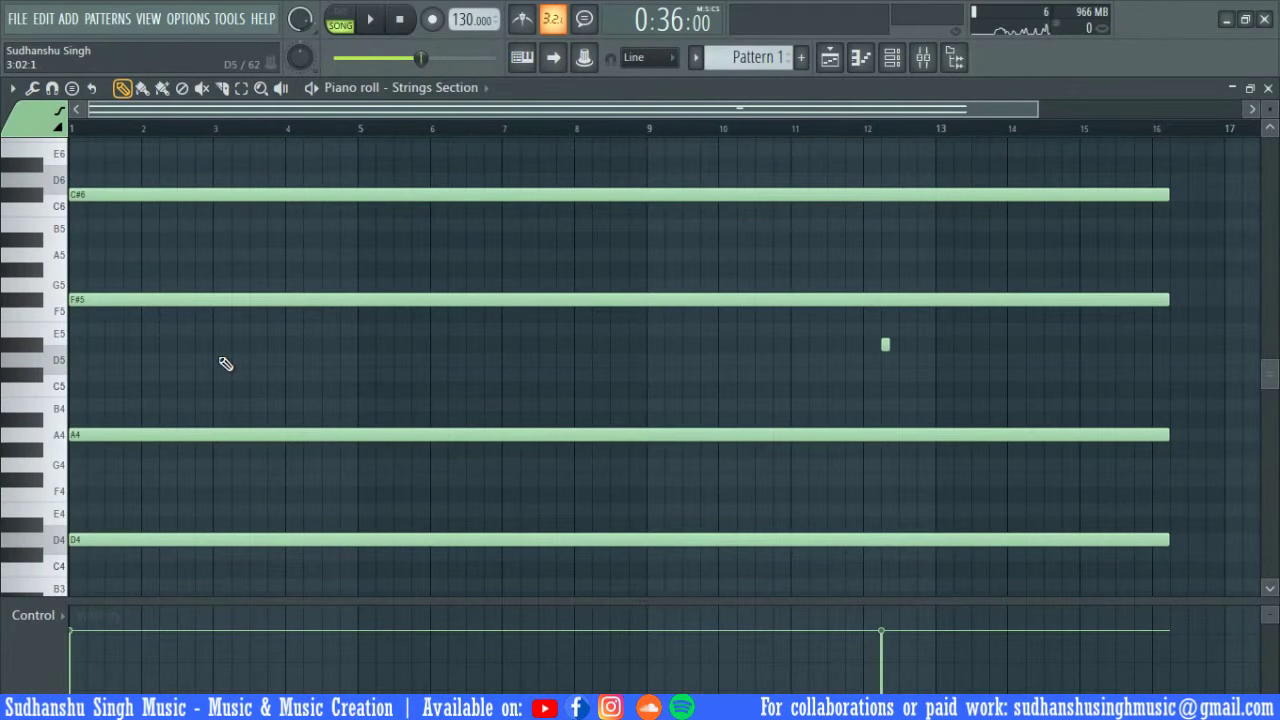
click(830, 57)
key(space)
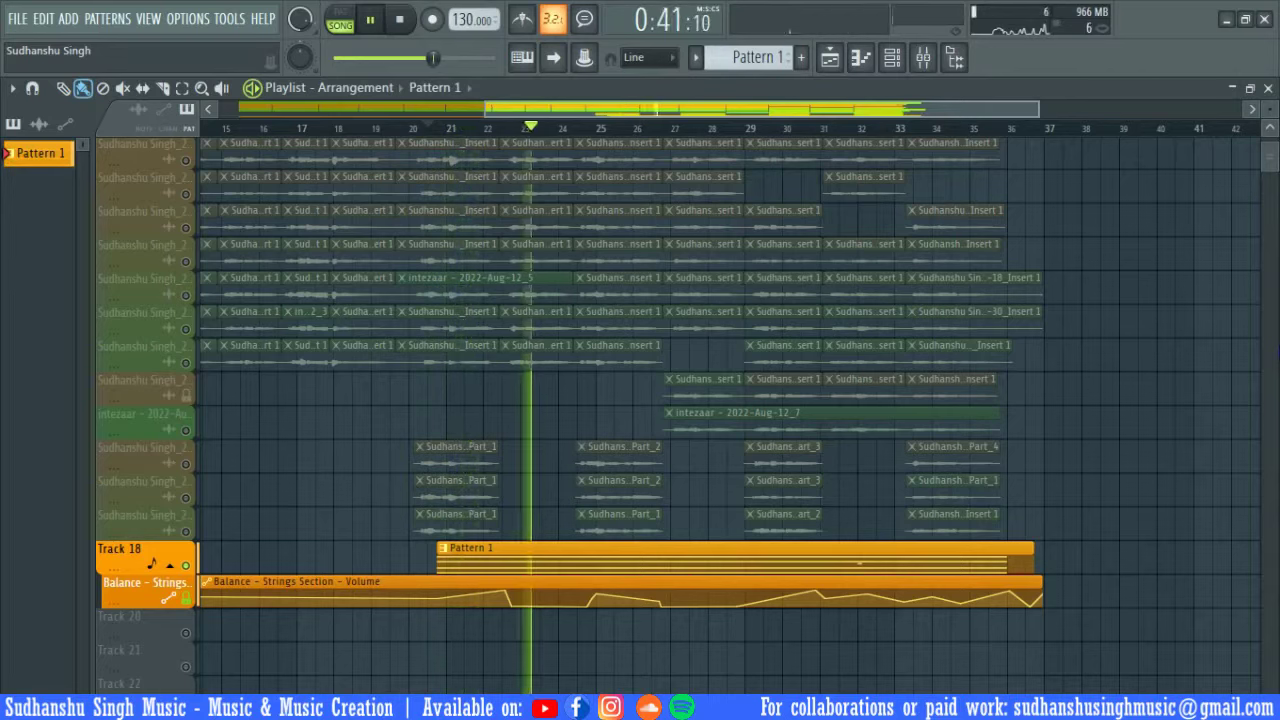
key(space)
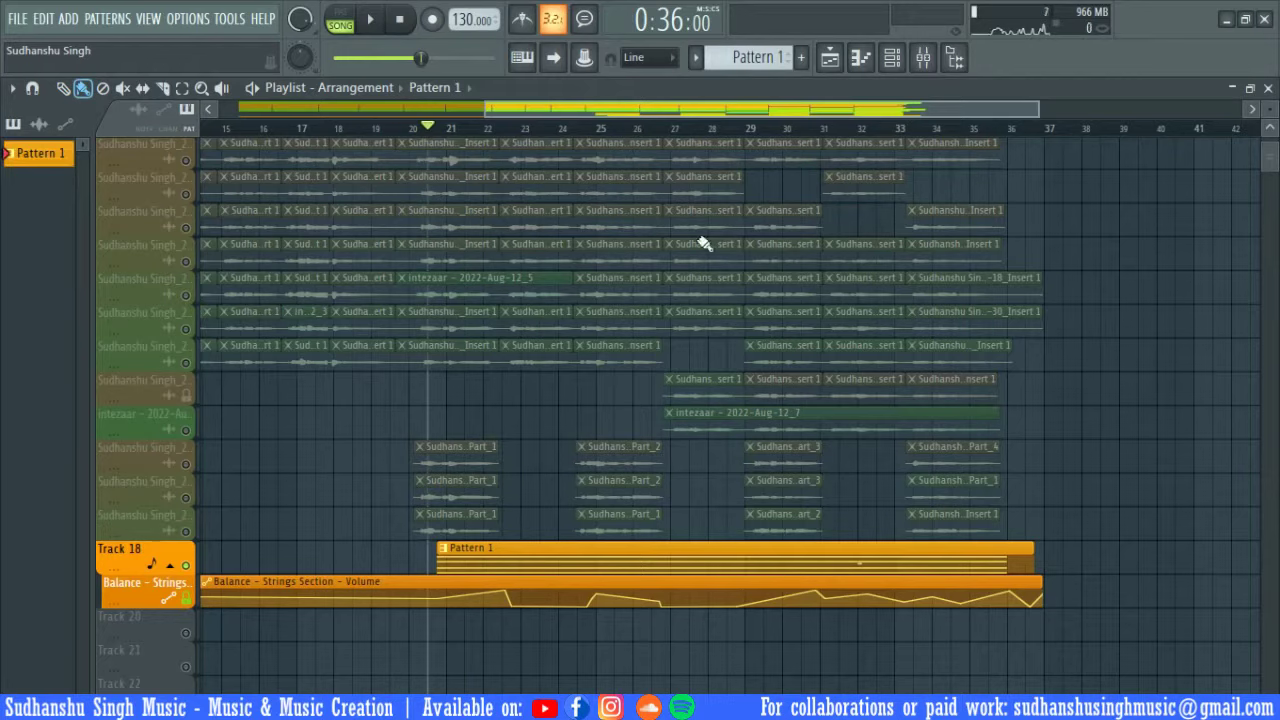
Step: Unsolo the strings so all tracks are active, mute the instrumental, and play the vocals with the strings
scroll(200, 260, up, 3)
right_click(187, 241)
right_click(187, 241)
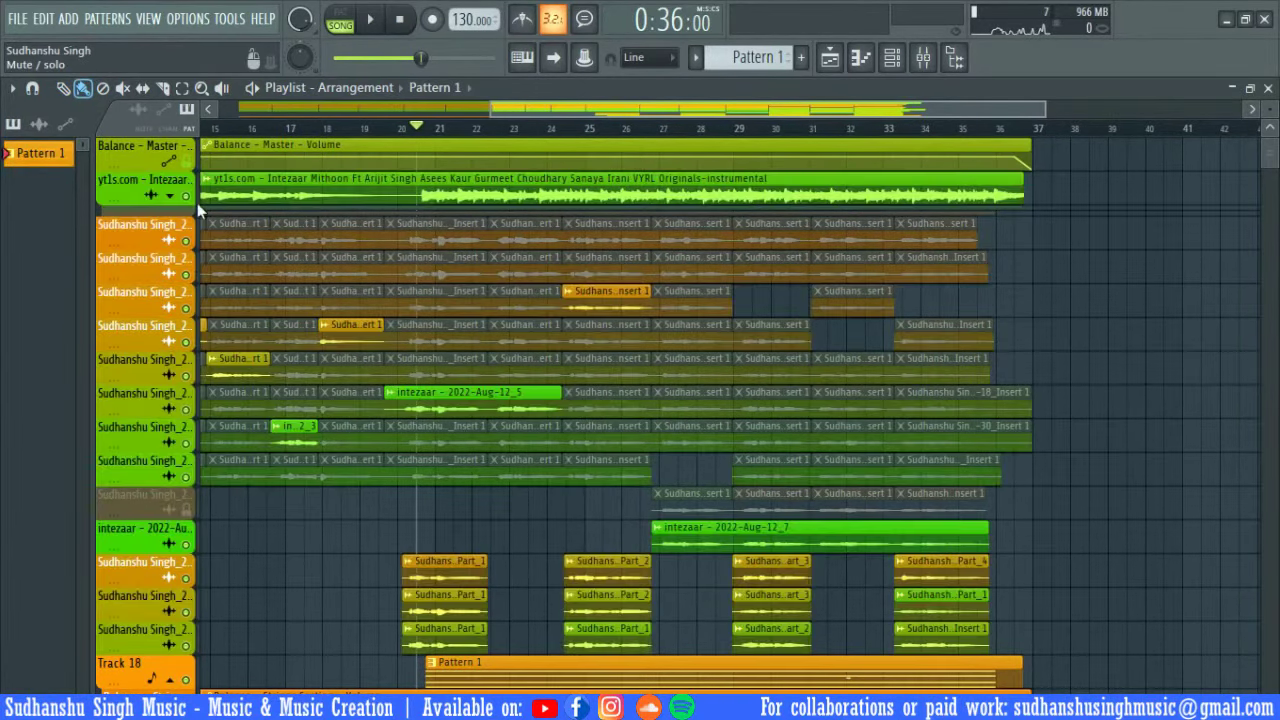
click(187, 197)
drag(538, 470, 530, 325)
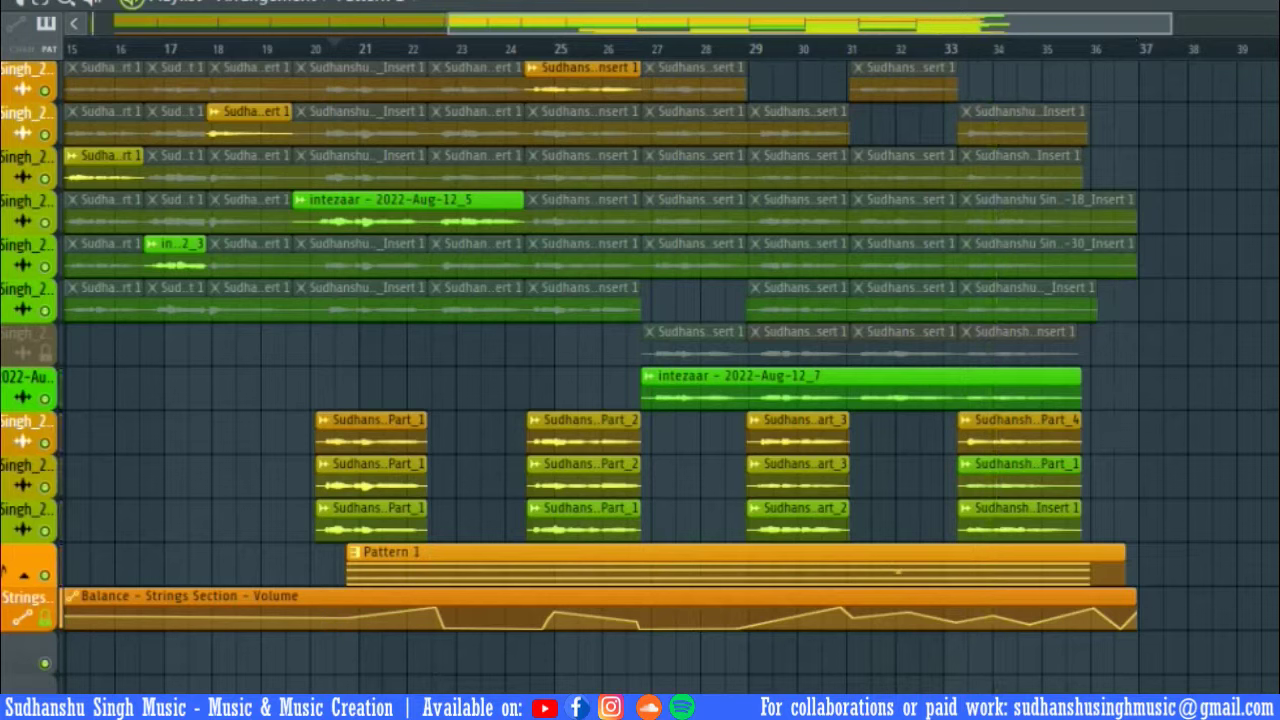
key(space)
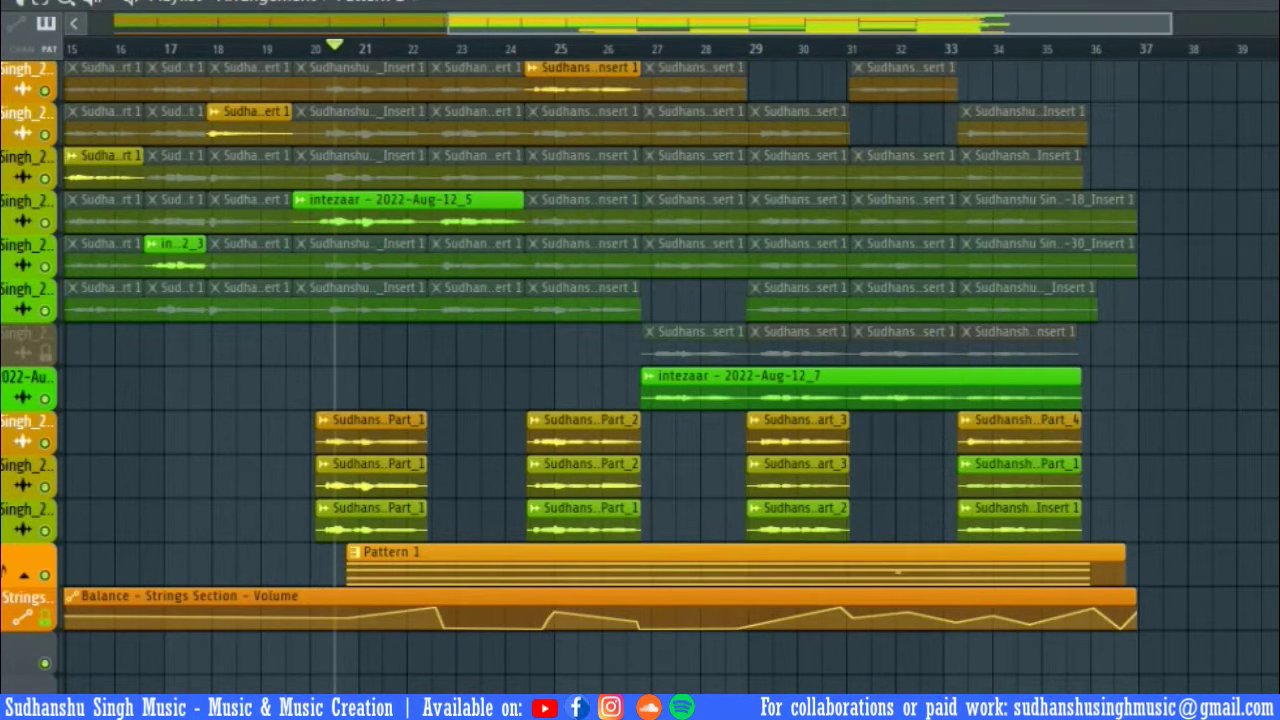
Step: Reactivate the instrumental together with all the other tracks and set the playhead to bar 20
drag(729, 337, 770, 530)
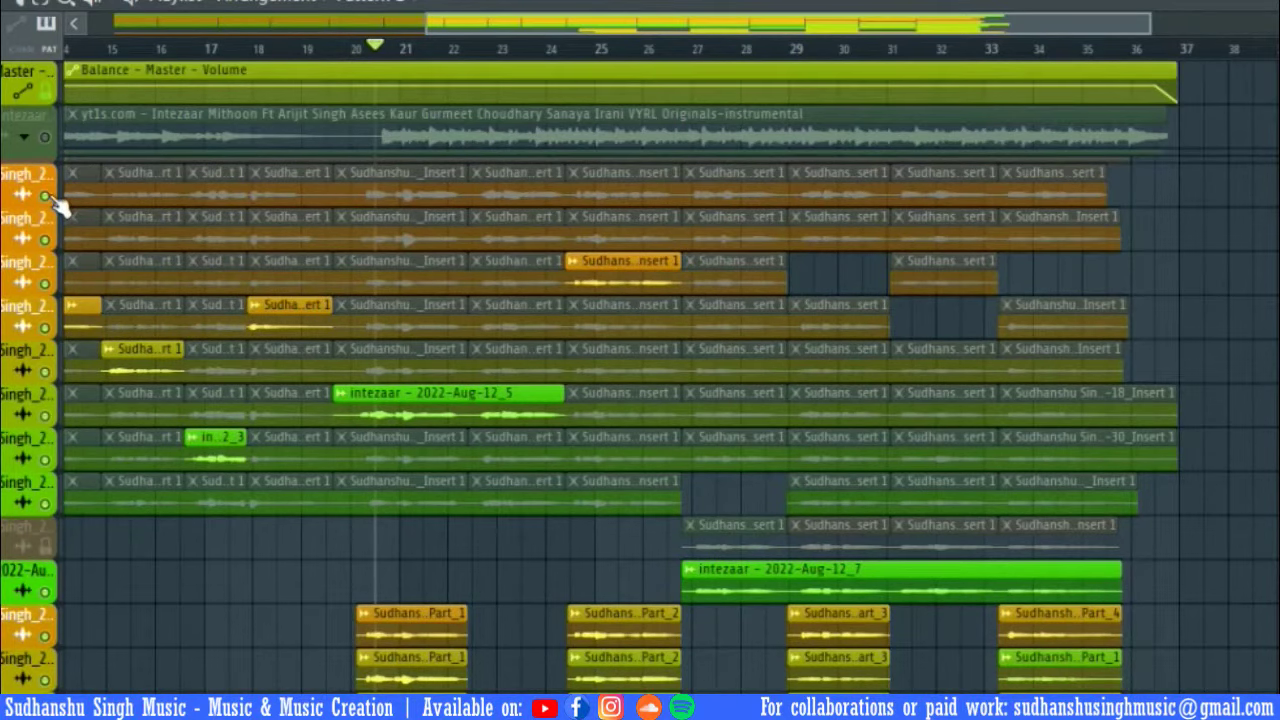
right_click(48, 197)
right_click(48, 197)
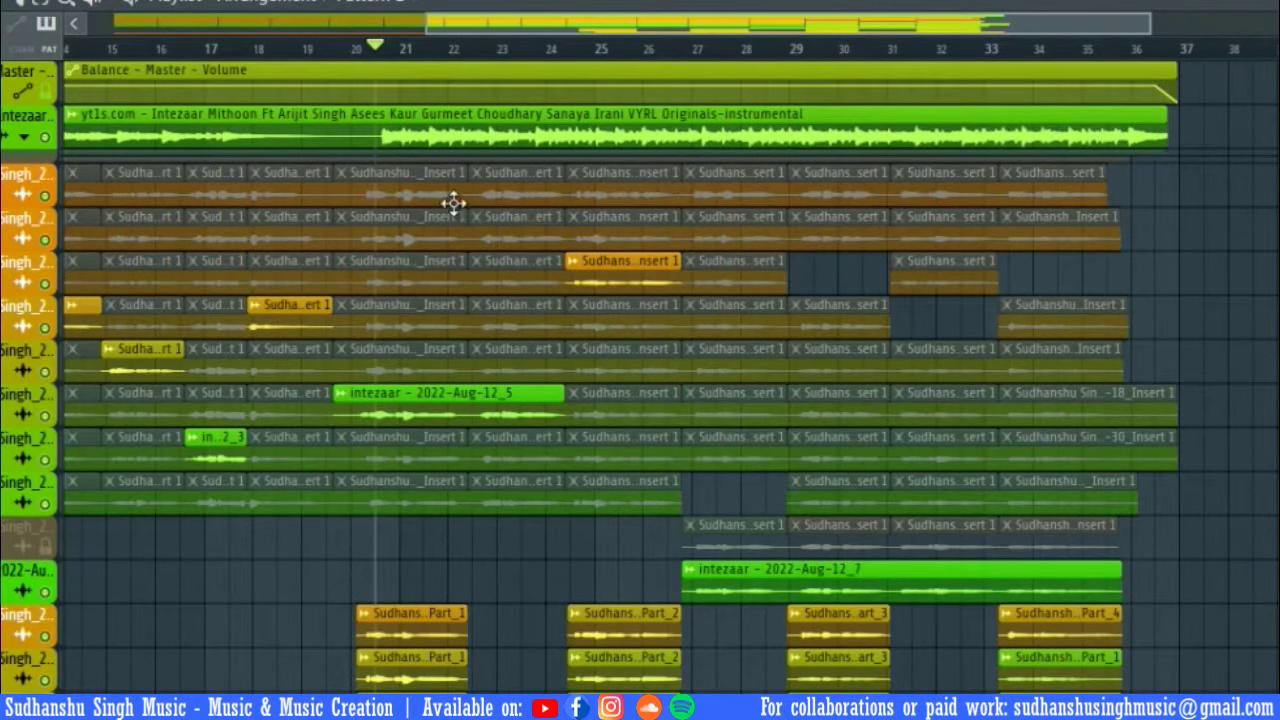
click(351, 48)
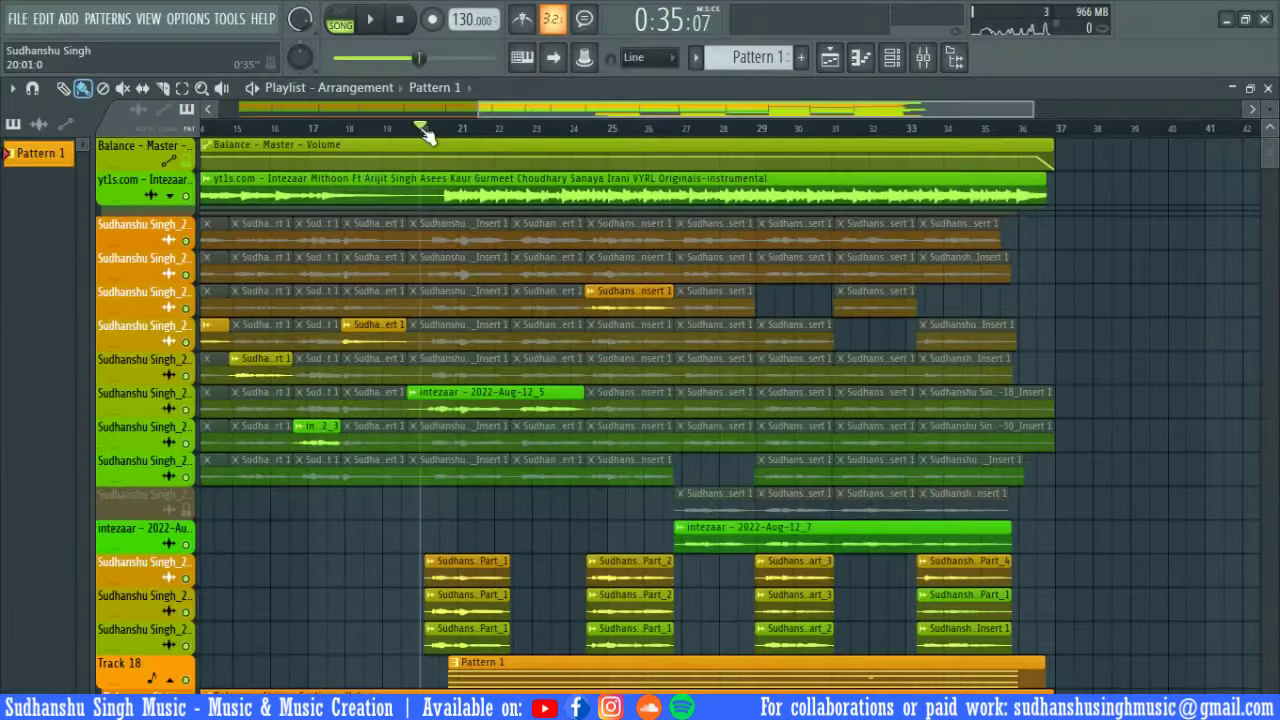
Step: Show the mixer, select the Master track, and turn on its effects
click(923, 57)
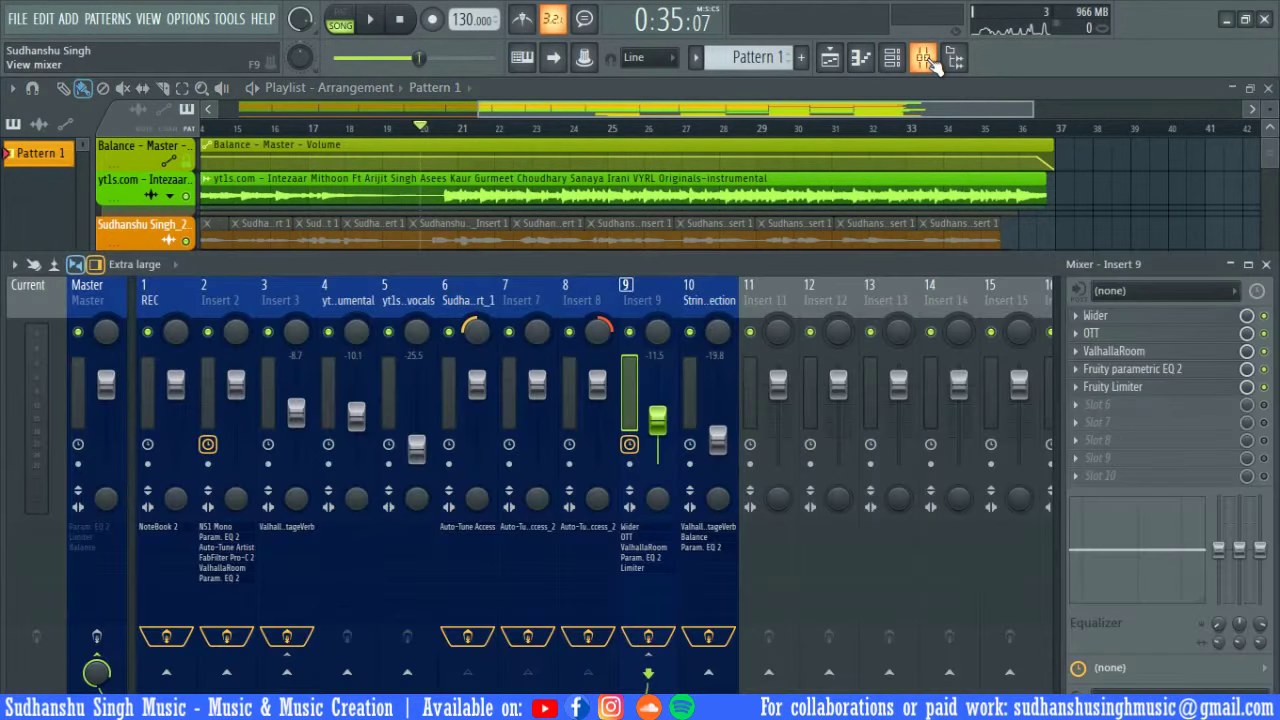
click(108, 285)
click(96, 640)
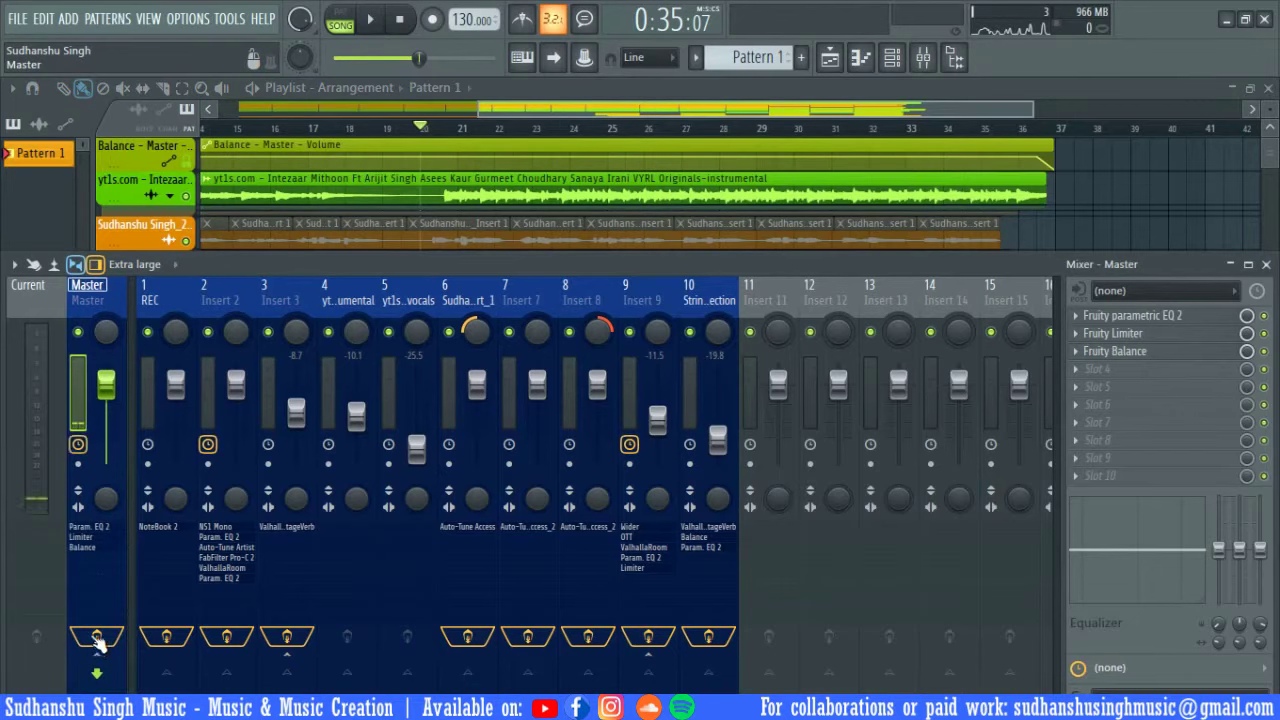
Step: Review Fruity parametric EQ 2 on the Master with Fruity Limiter and Fruity Balance off, and play the full mix through it
click(1188, 318)
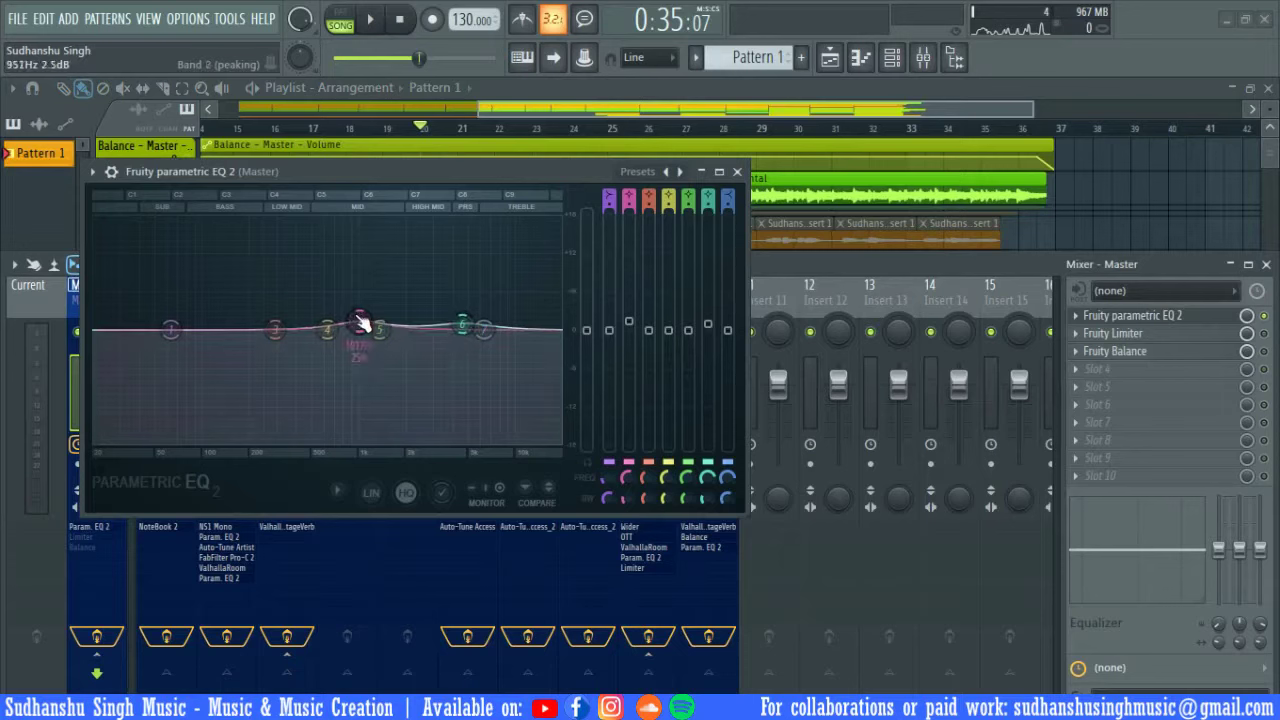
key(space)
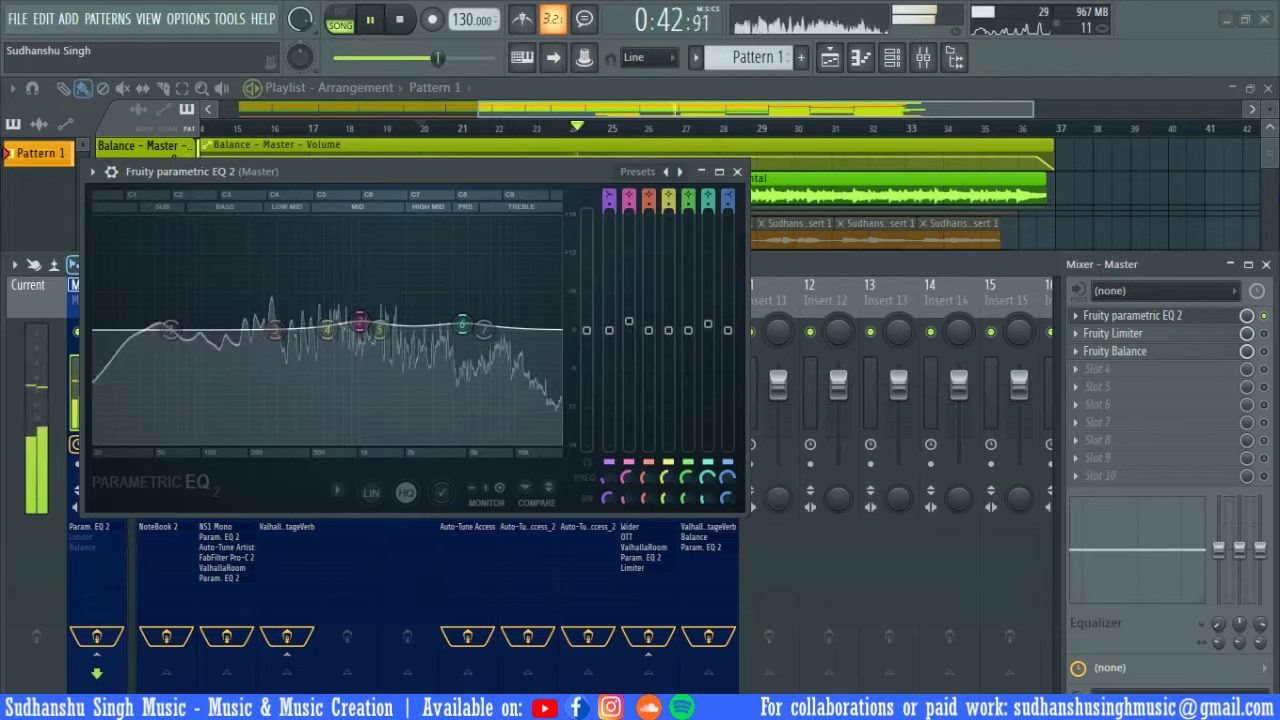
key(space)
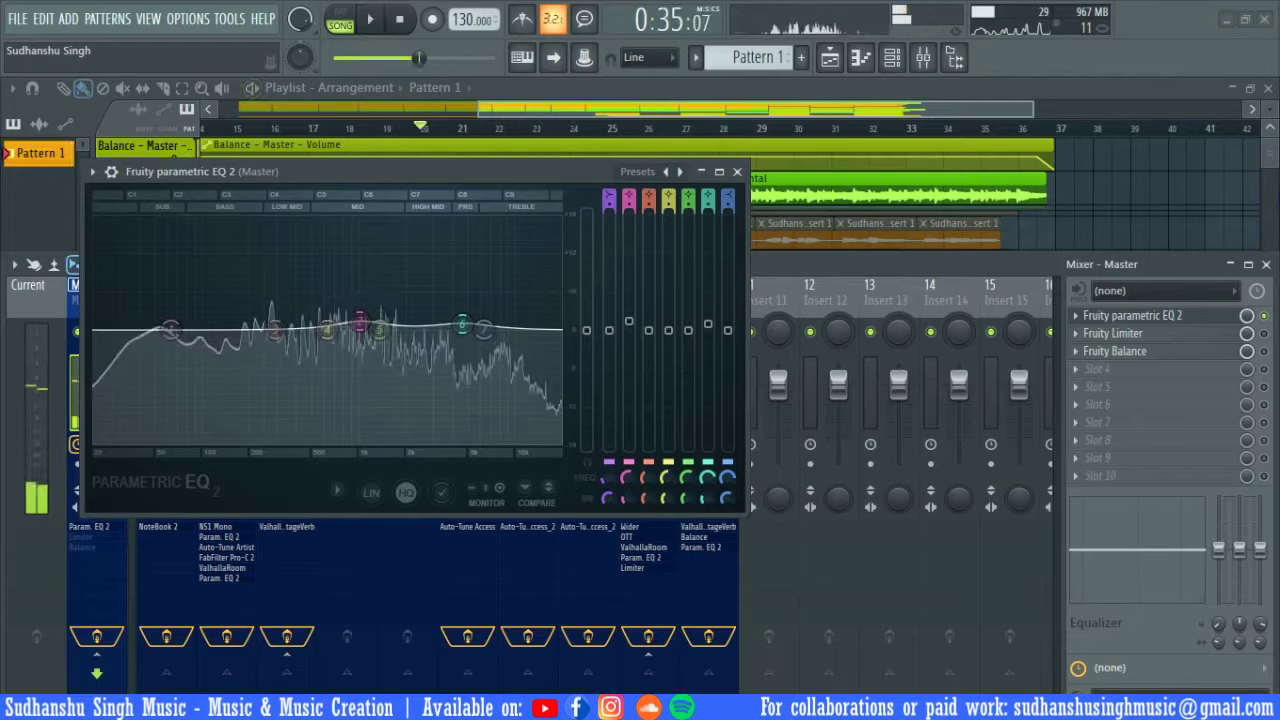
Step: Enable Fruity Limiter on the Master, open it, and play the full mix through it
click(1265, 335)
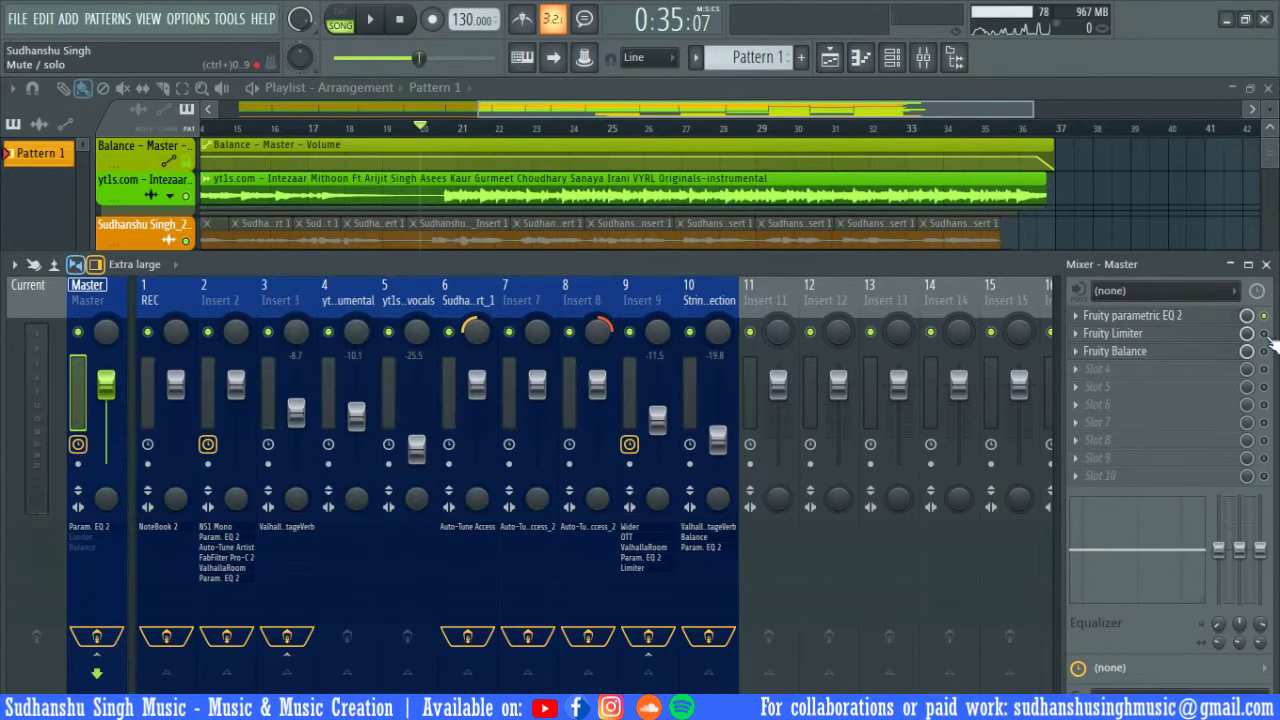
click(1196, 336)
key(space)
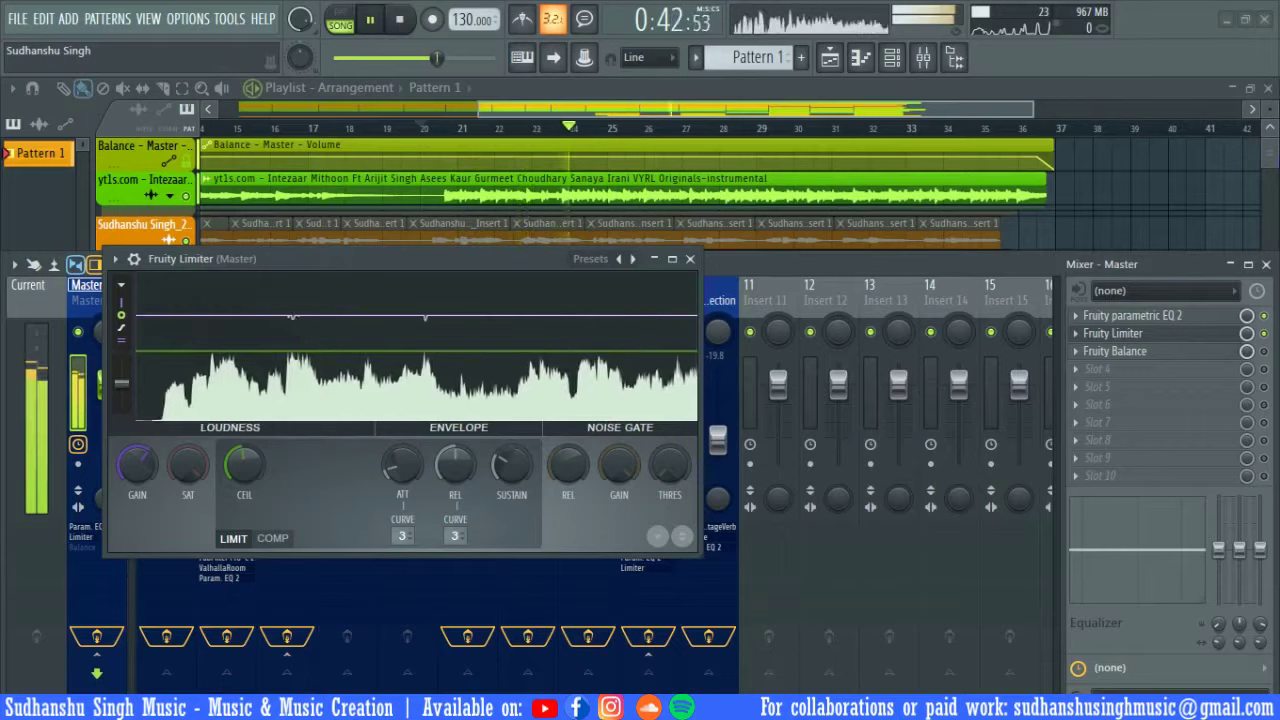
key(space)
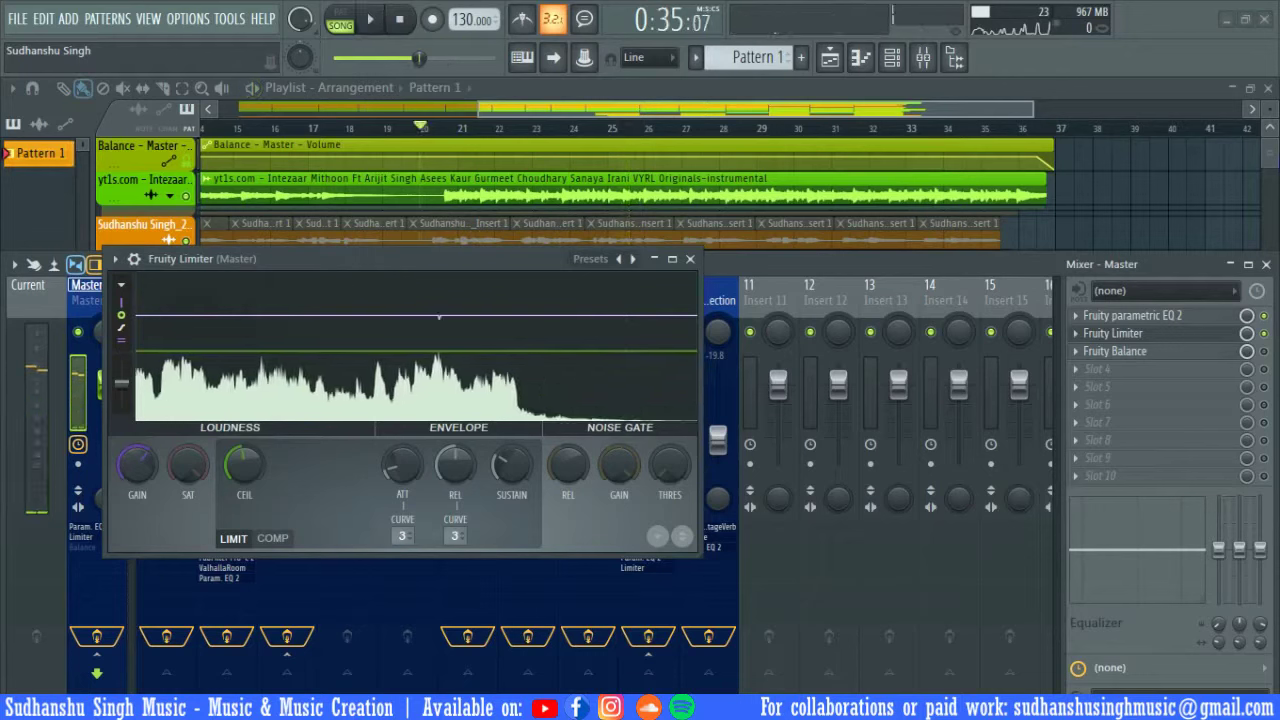
Step: Check the Master limiter's compressor page, return to the limiter page to review the gain, and close the plugin
click(283, 541)
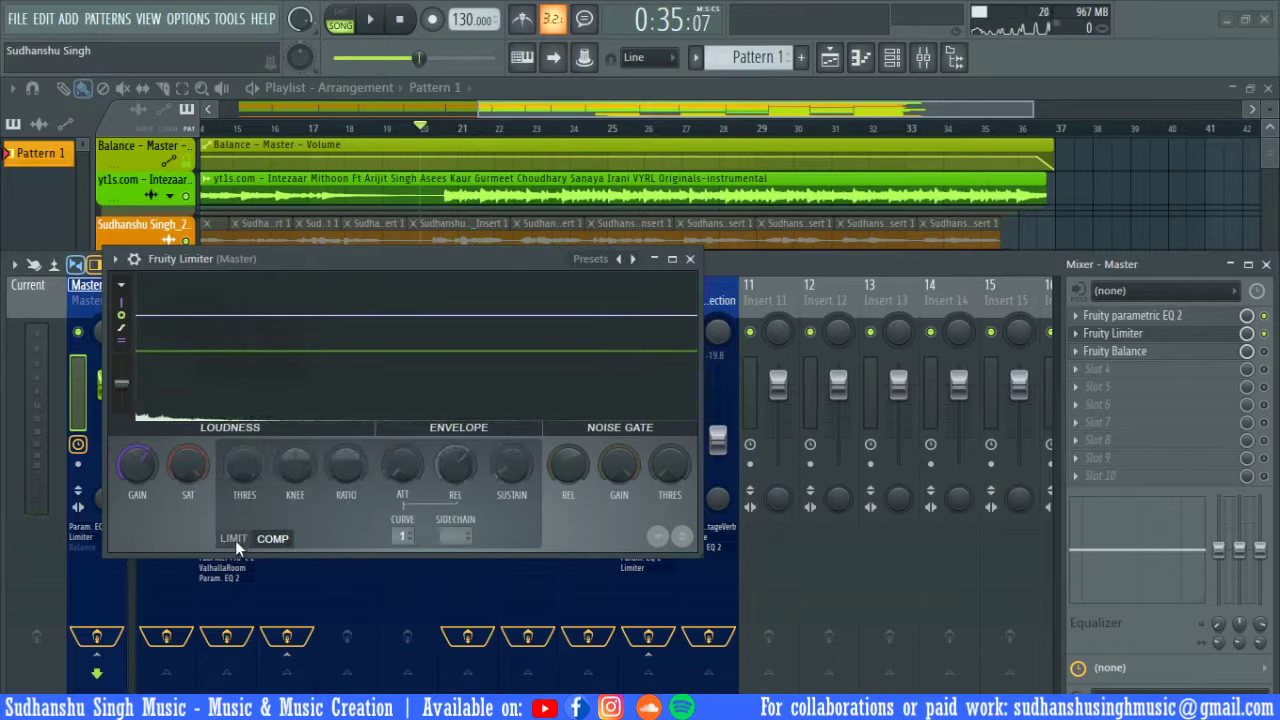
click(235, 540)
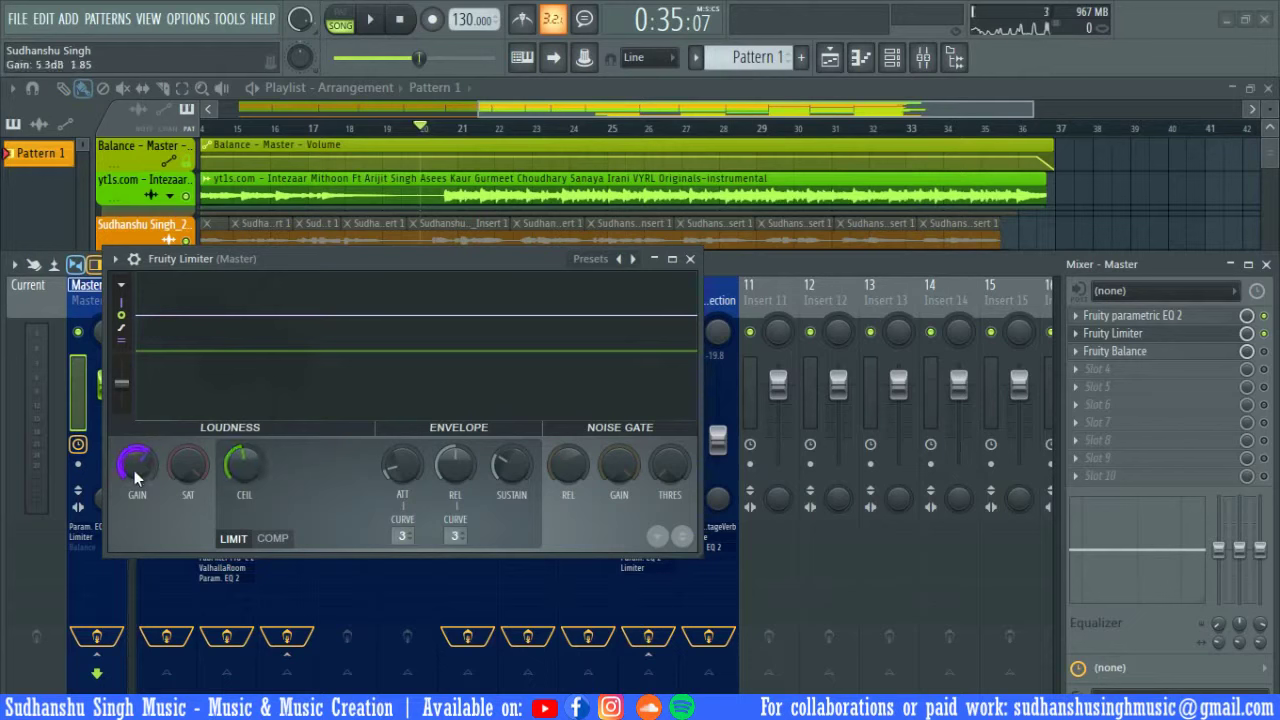
key(Escape)
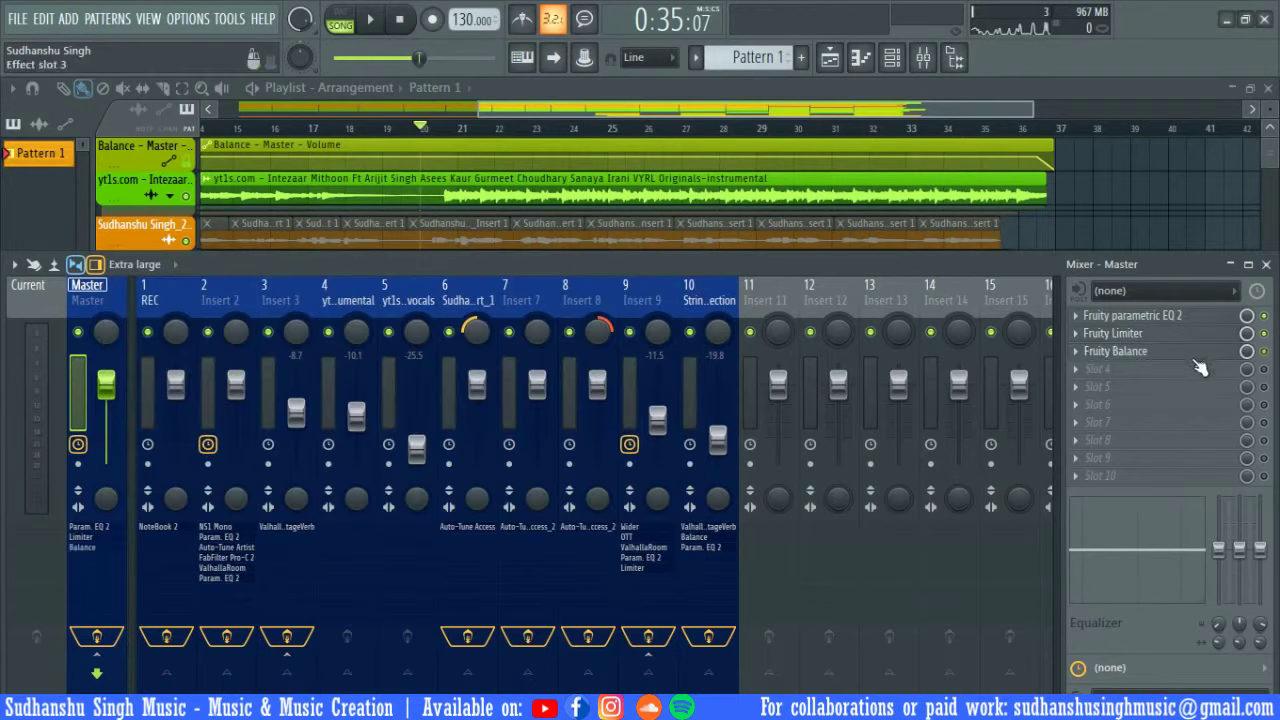
Step: Open Fruity Balance on the Master and view its volume automation in the playlist across the whole song
click(1196, 353)
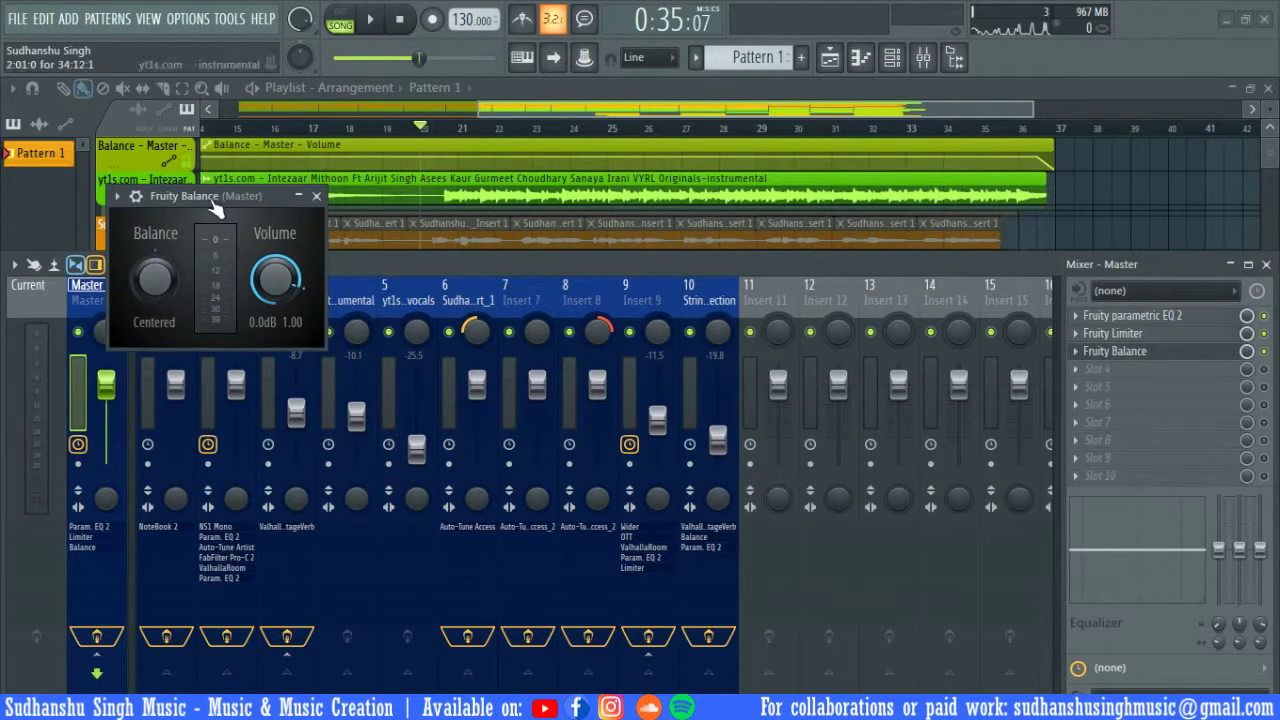
drag(182, 193, 446, 210)
key(F9)
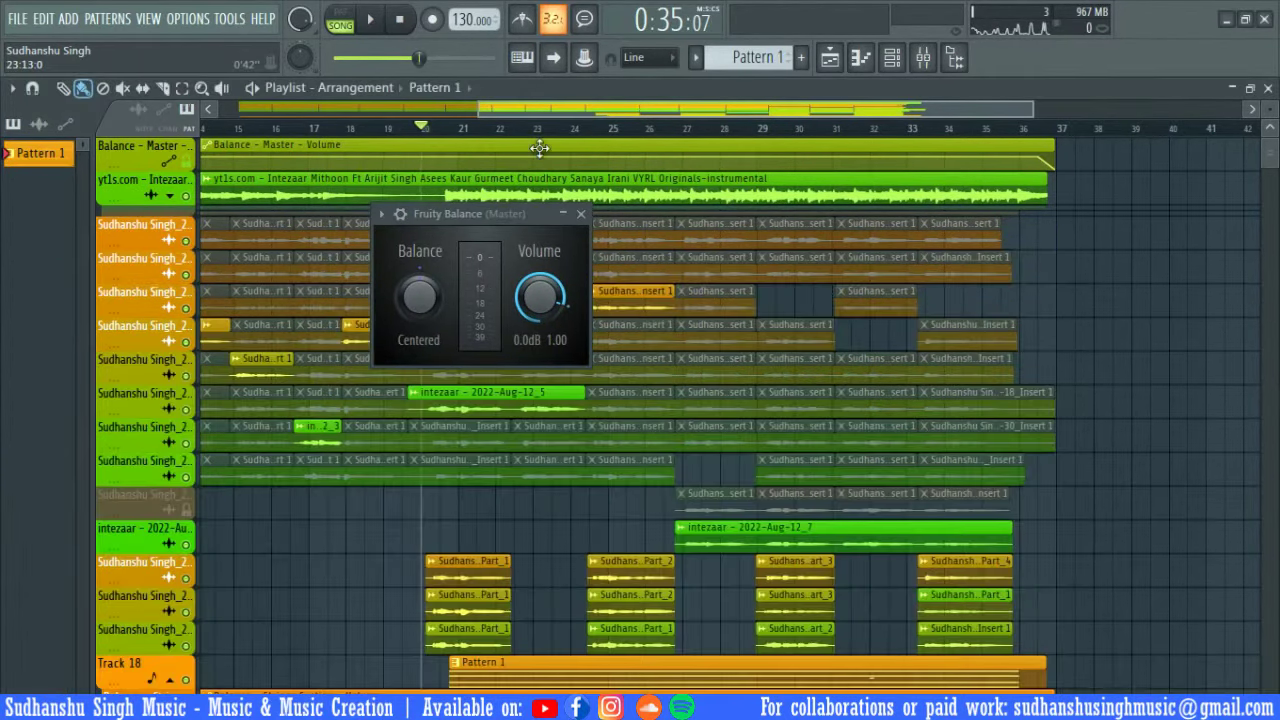
drag(418, 166, 536, 157)
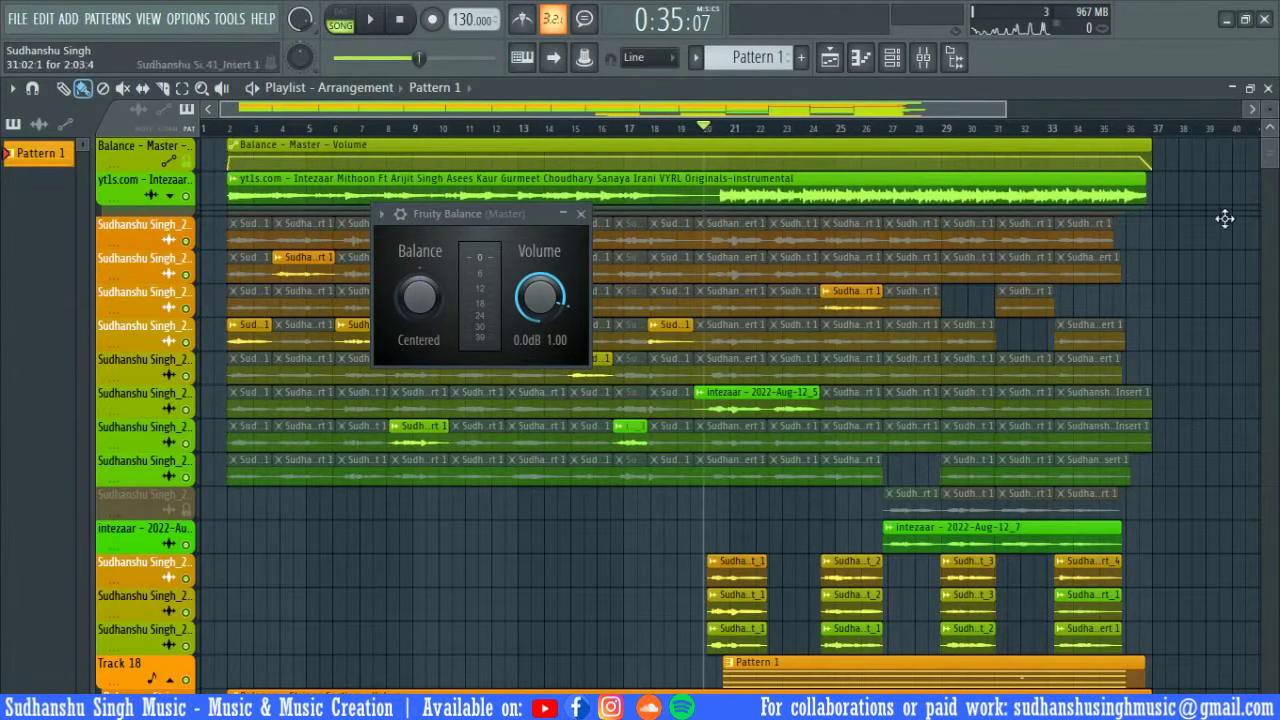
Step: Audition the Master volume automation's fade-in at bar 2 and its fade-out near bar 36
click(234, 129)
key(space)
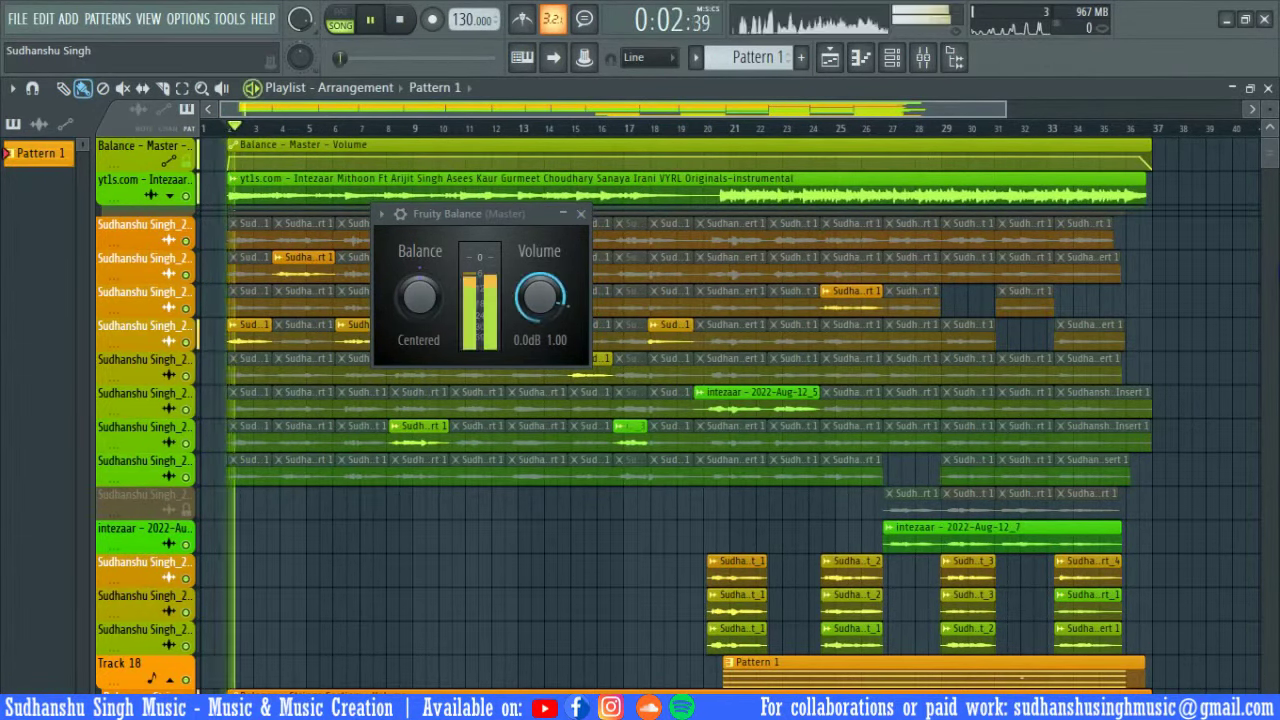
key(space)
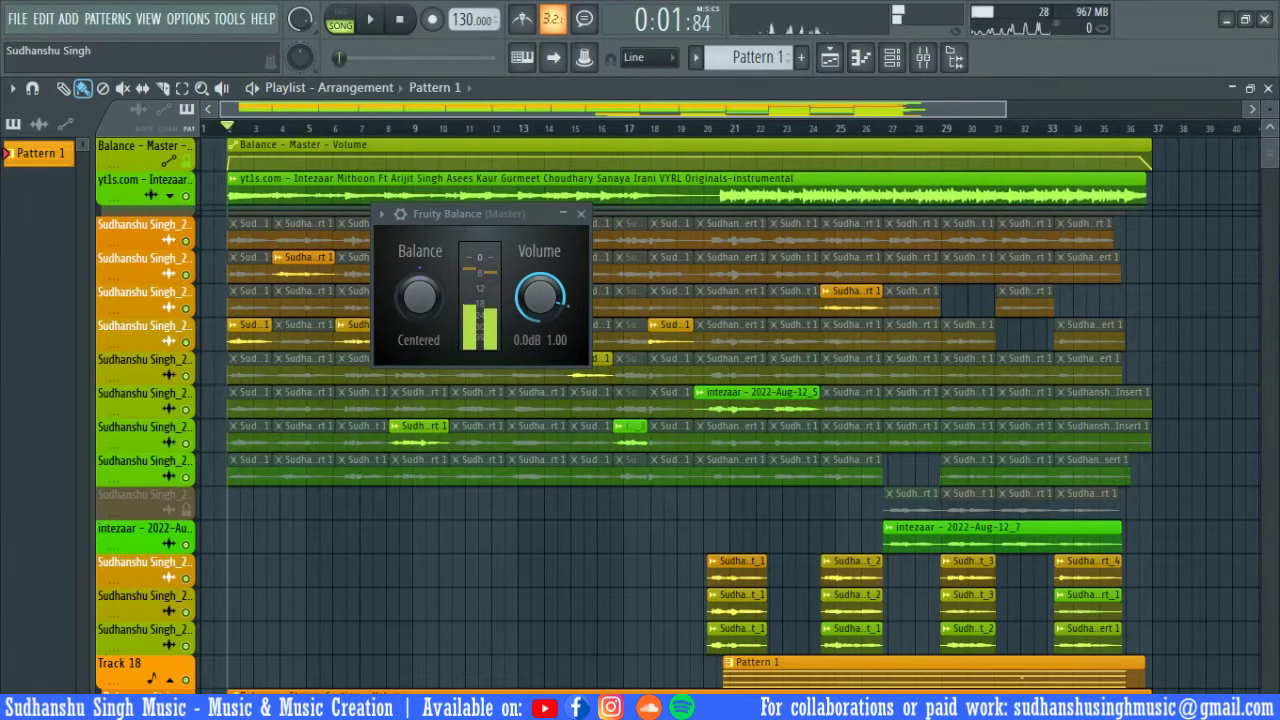
click(1127, 129)
key(space)
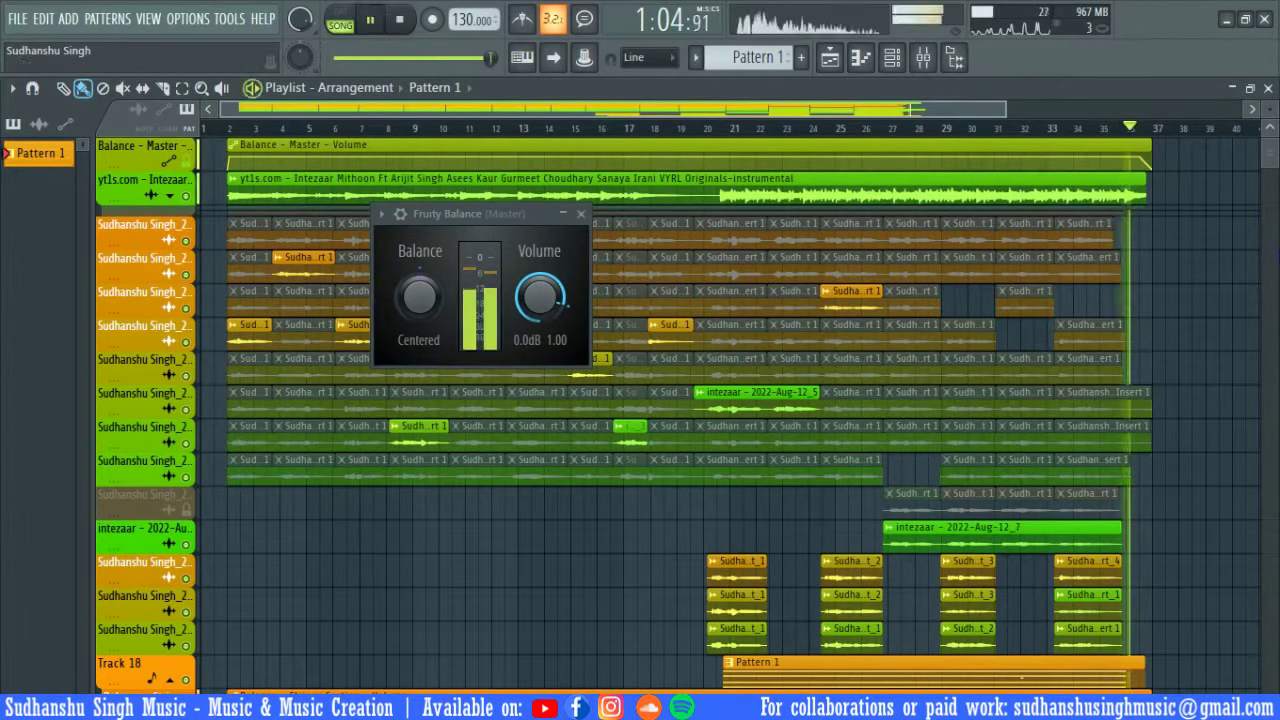